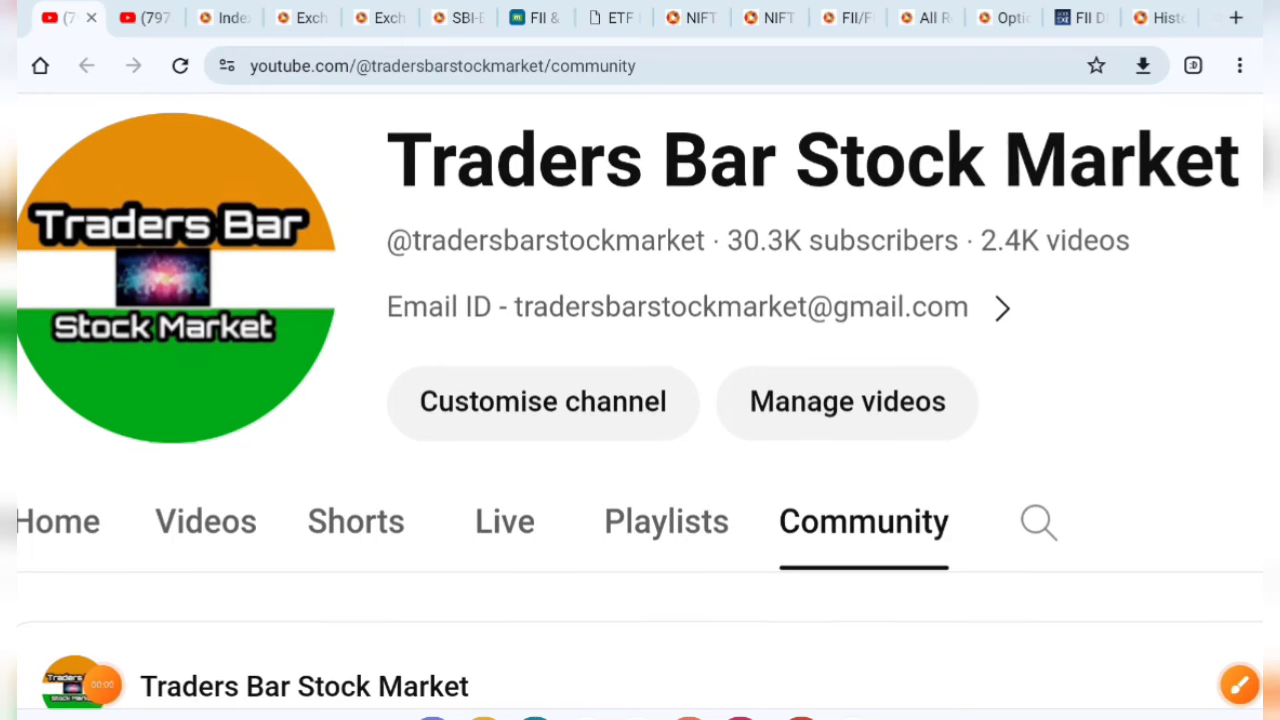
- Outline the channel name and 30.3K subscriber count with the screen pen, underlining the count
click(1239, 685)
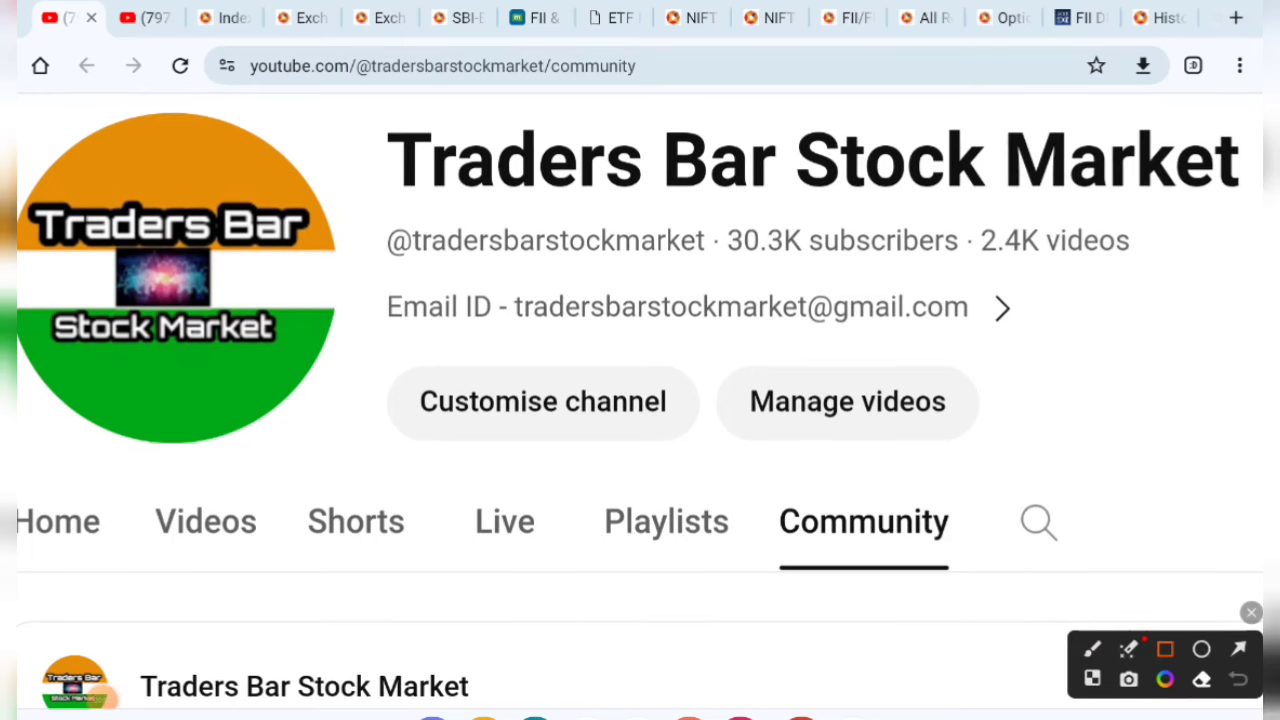
drag(320, 96, 1256, 206)
drag(680, 196, 968, 270)
click(1092, 649)
drag(816, 283, 892, 262)
- Draw an arrow, the word 'All' and an emphasis line, clear them, and switch tabs
mouse_move(592, 356)
mouse_down()
mouse_move(628, 398)
mouse_move(630, 445)
mouse_up()
drag(718, 426, 752, 392)
mouse_move(770, 330)
mouse_down()
mouse_move(762, 380)
mouse_move(786, 372)
mouse_up()
drag(592, 542, 850, 398)
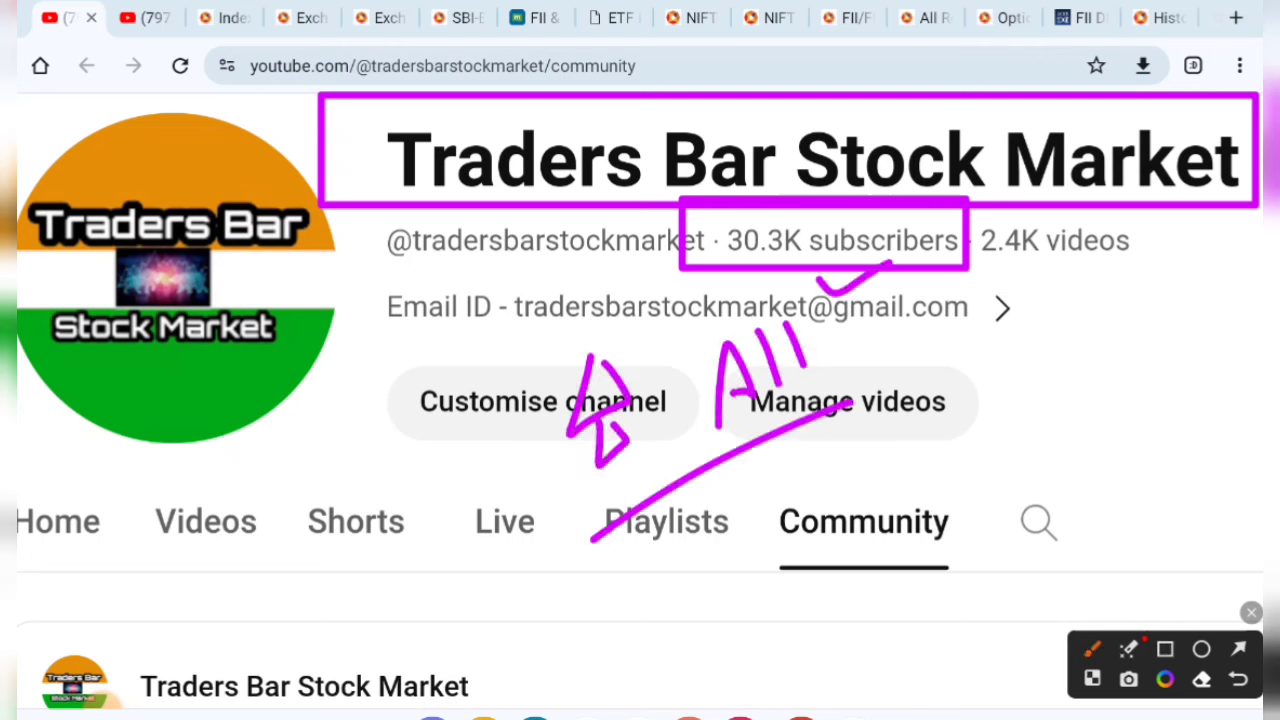
click(1251, 612)
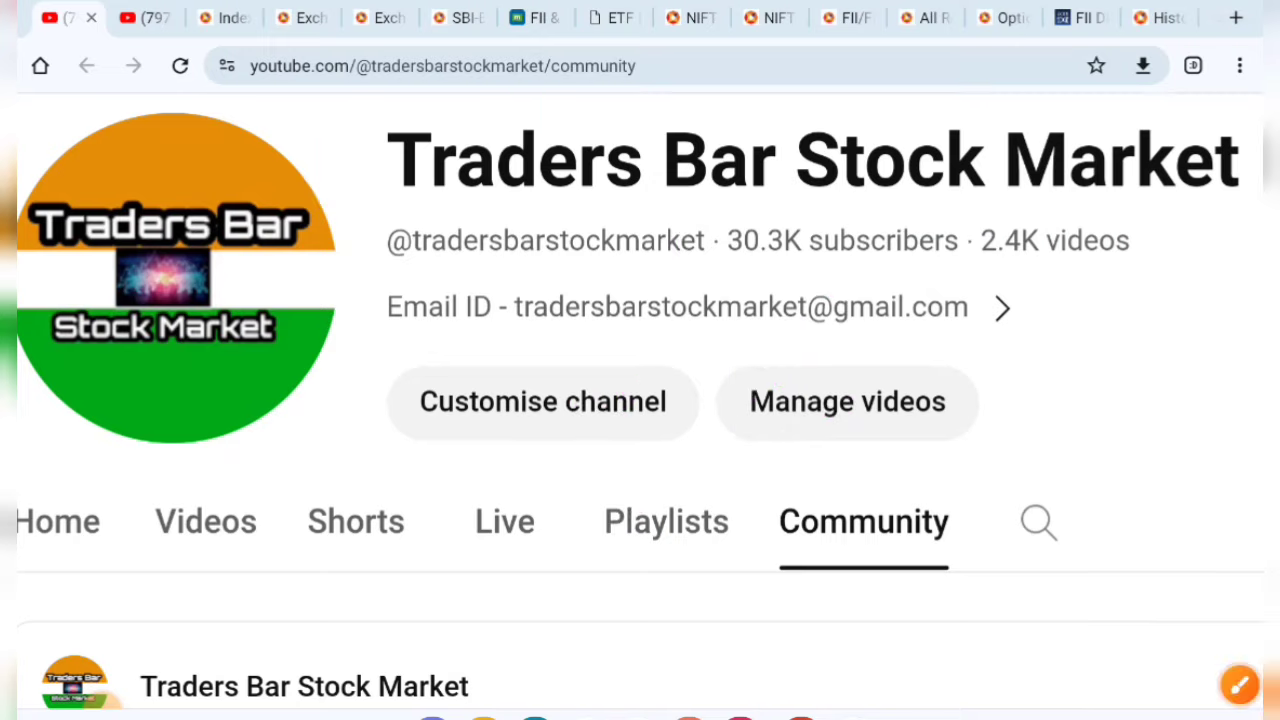
key(ctrl+Tab)
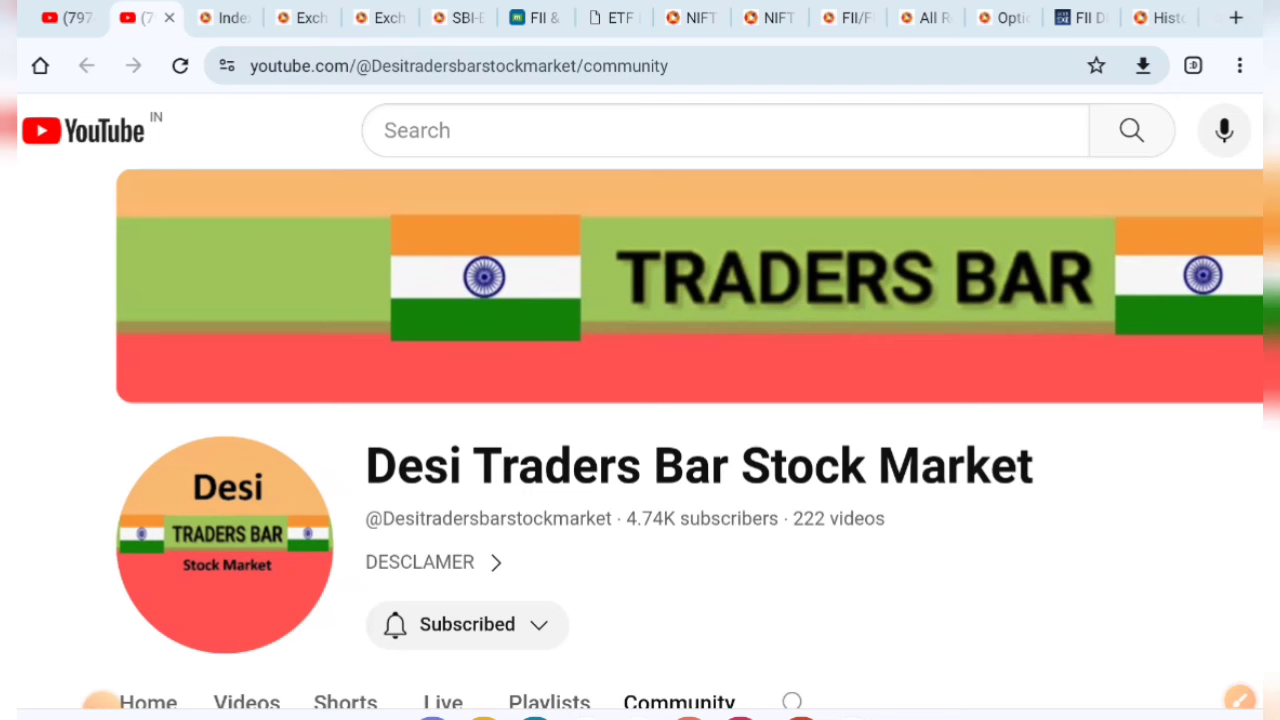
- Return to the Traders Bar Stock Market tab and scroll the tab strip right
click(60, 17)
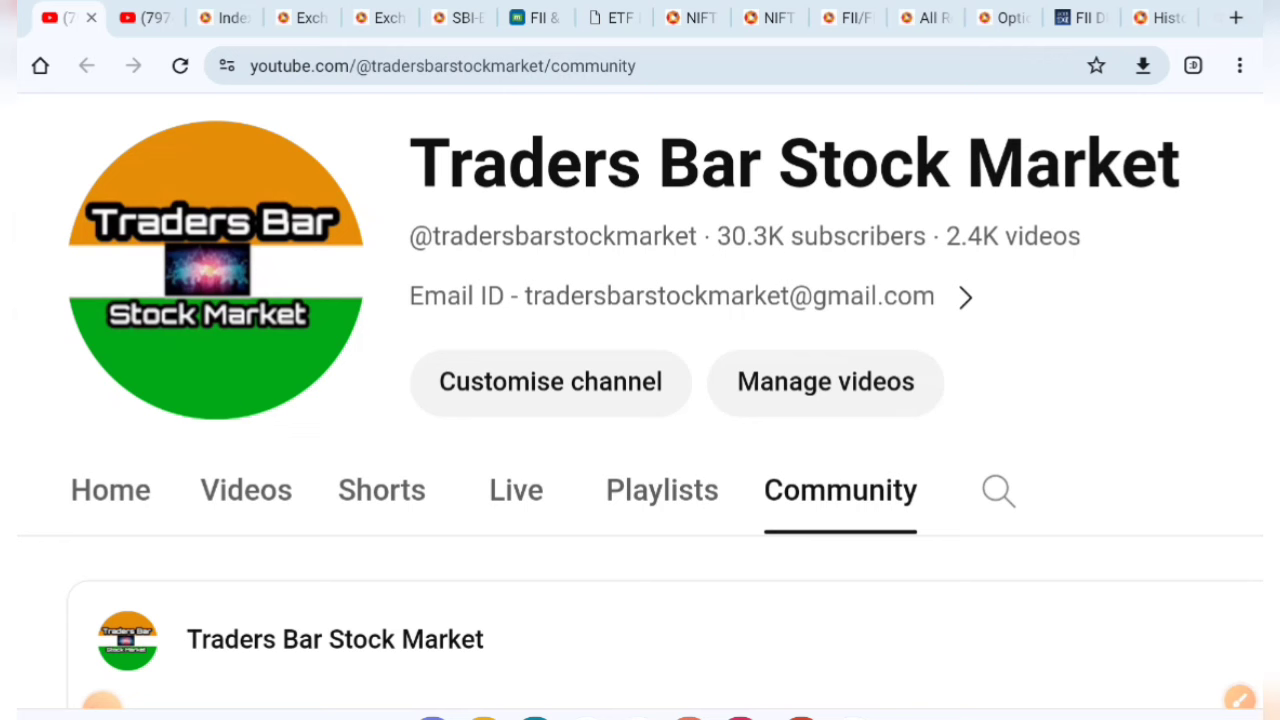
scroll(640, 17, right, 3)
scroll(640, 17, right, 3)
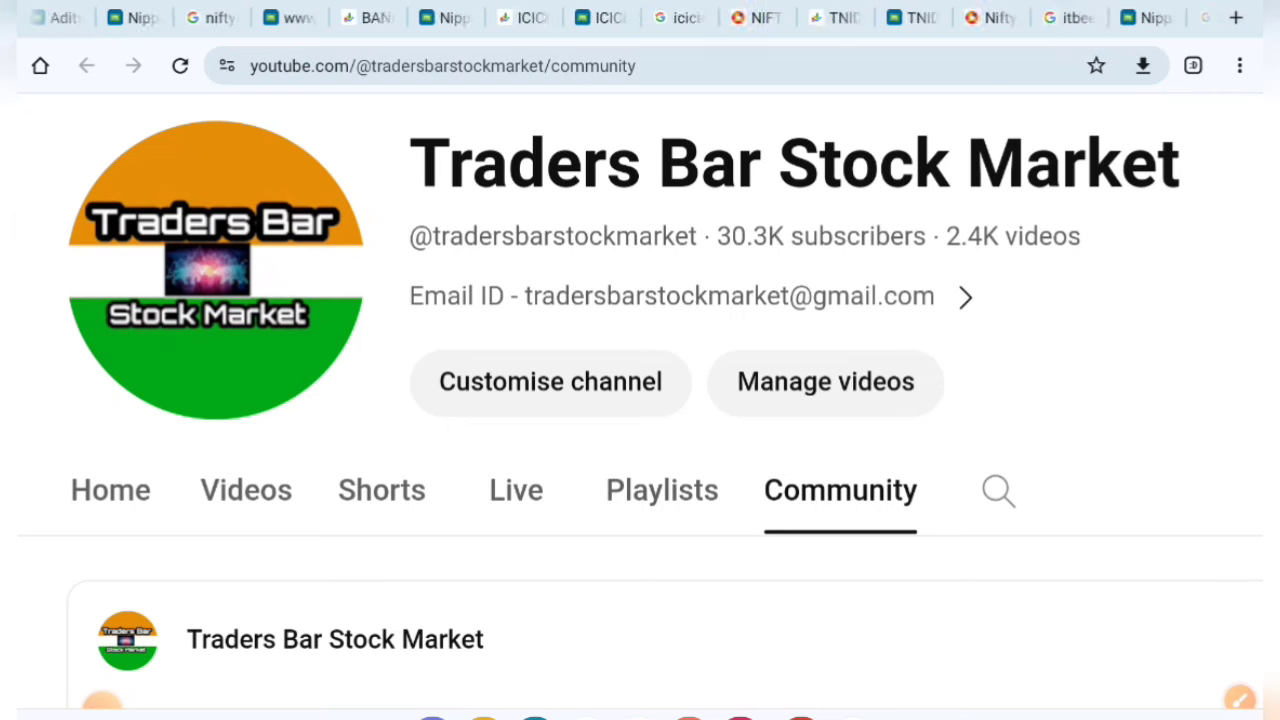
scroll(640, 17, right, 3)
scroll(640, 17, right, 3)
- Search Google for nse india.com from the blank new tab
click(1165, 17)
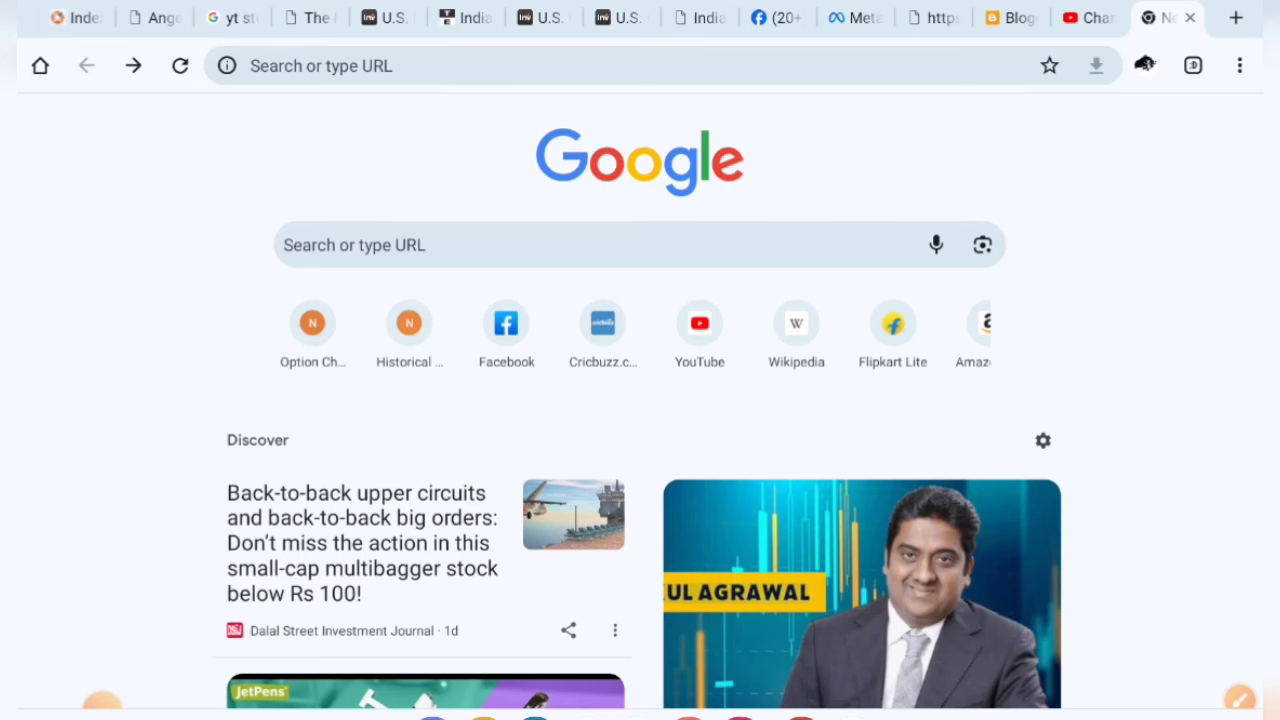
click(251, 65)
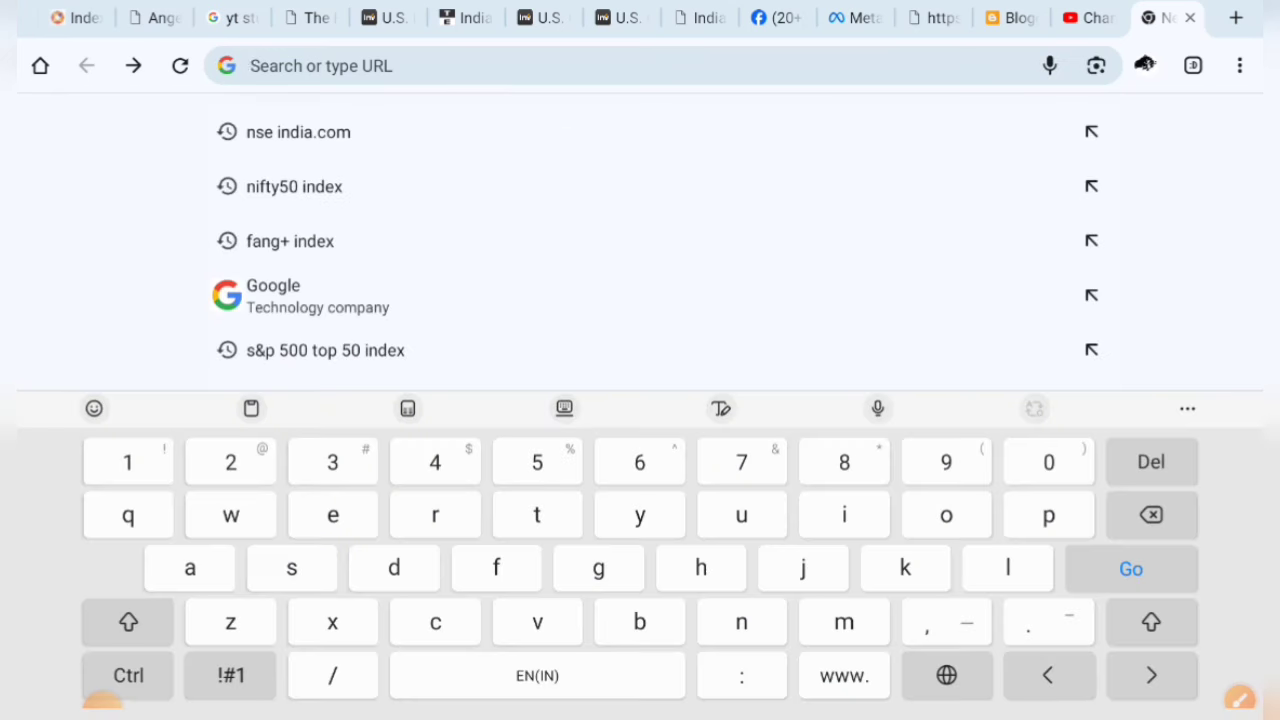
click(298, 132)
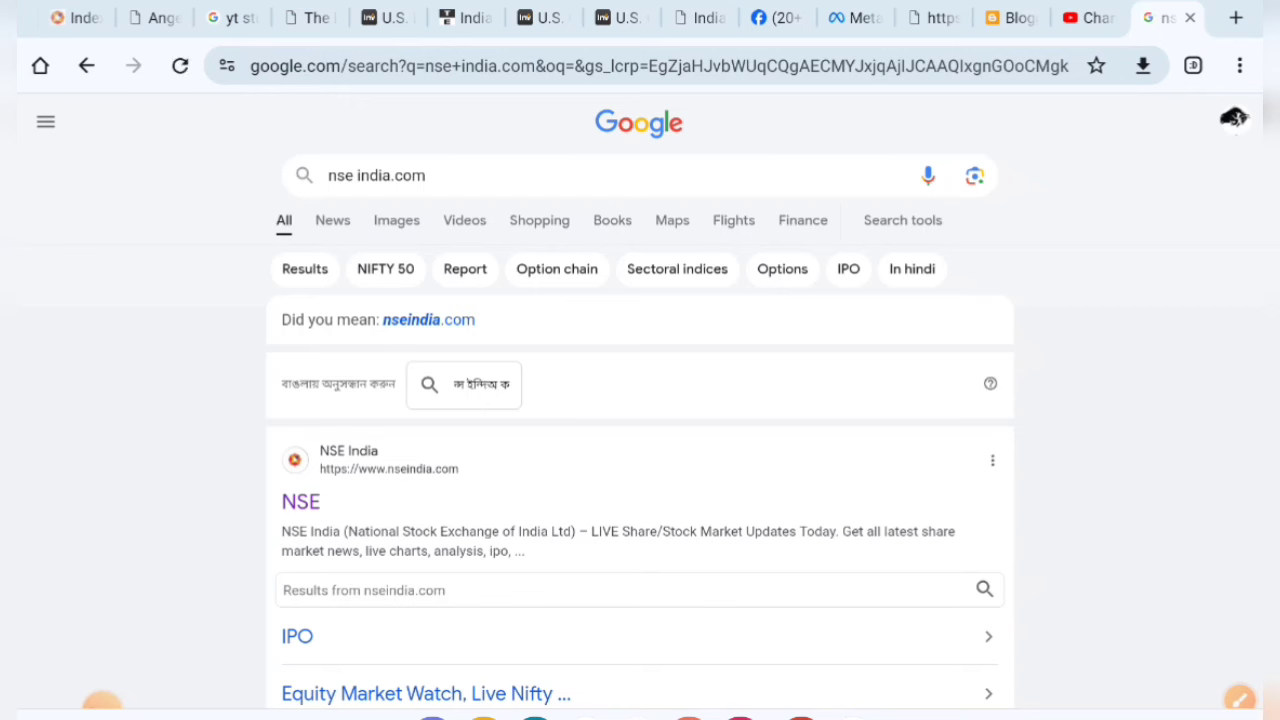
- Circle the NSE India result for viewers, clear it, and open the official NSE site
click(1240, 698)
drag(400, 528, 484, 553)
click(1238, 680)
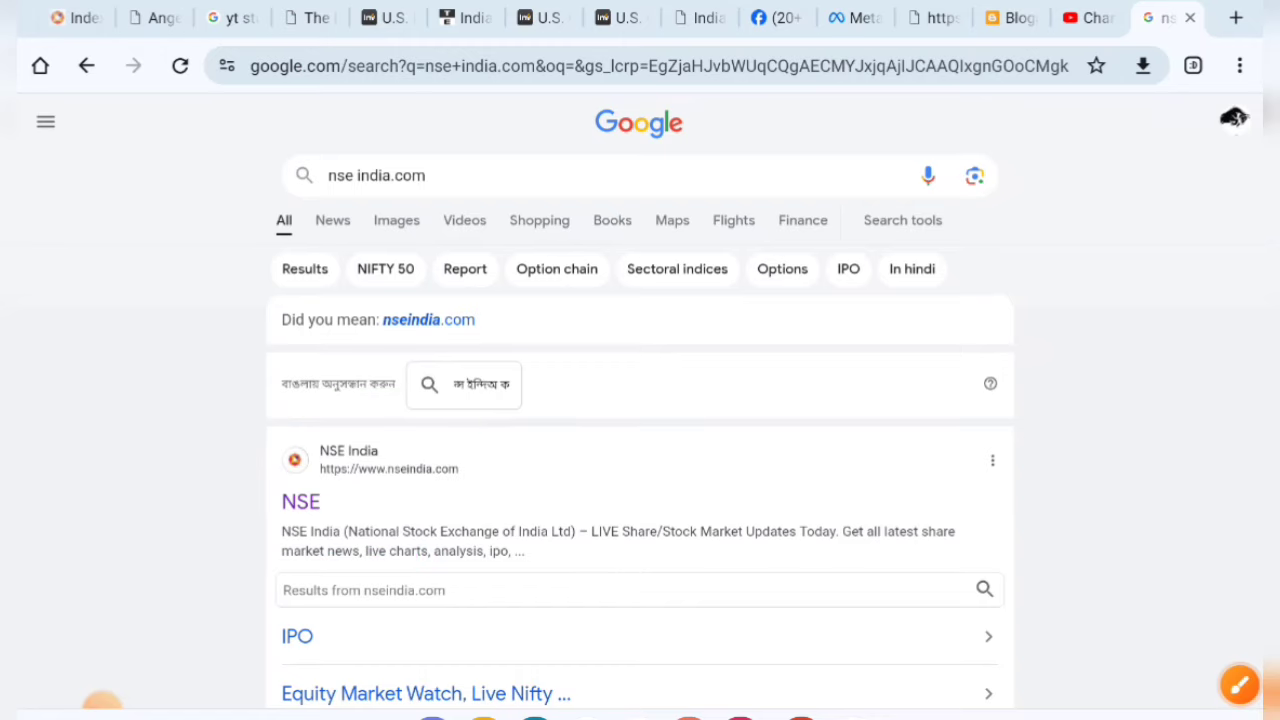
click(301, 501)
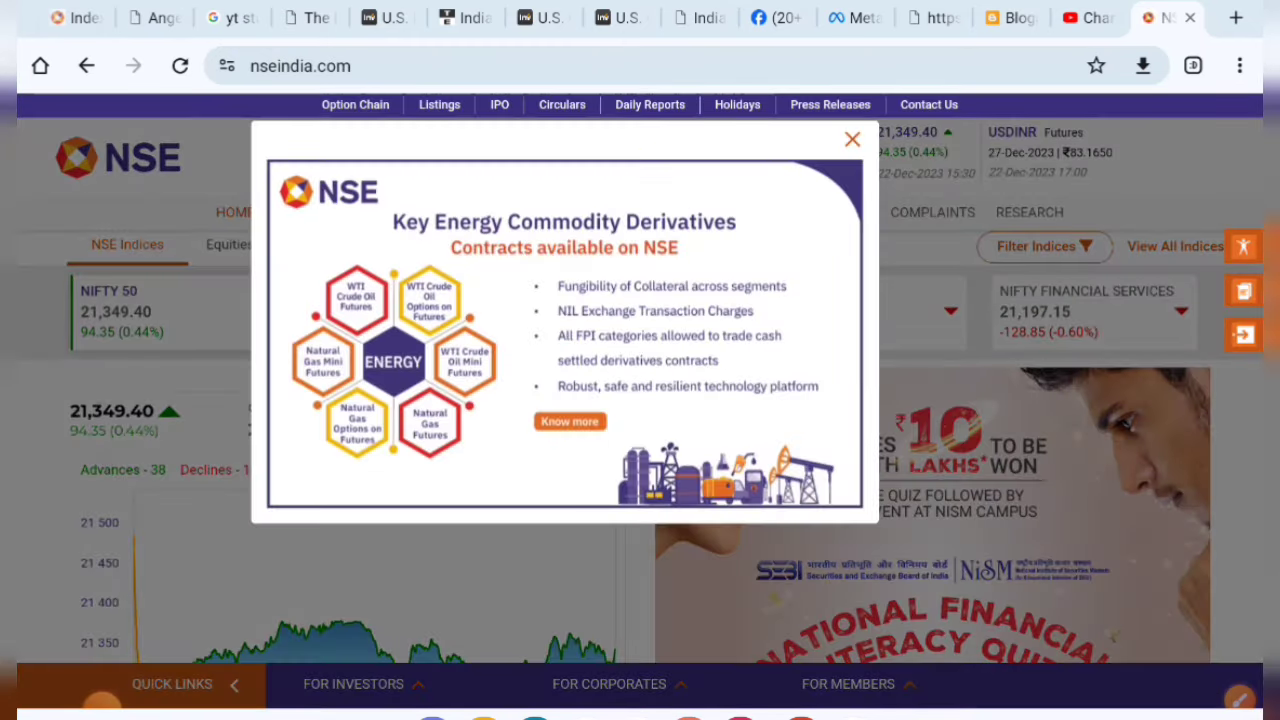
- Scroll down the NSE homepage and back up to the NIFTY 50 figures
scroll(640, 430, down, 5)
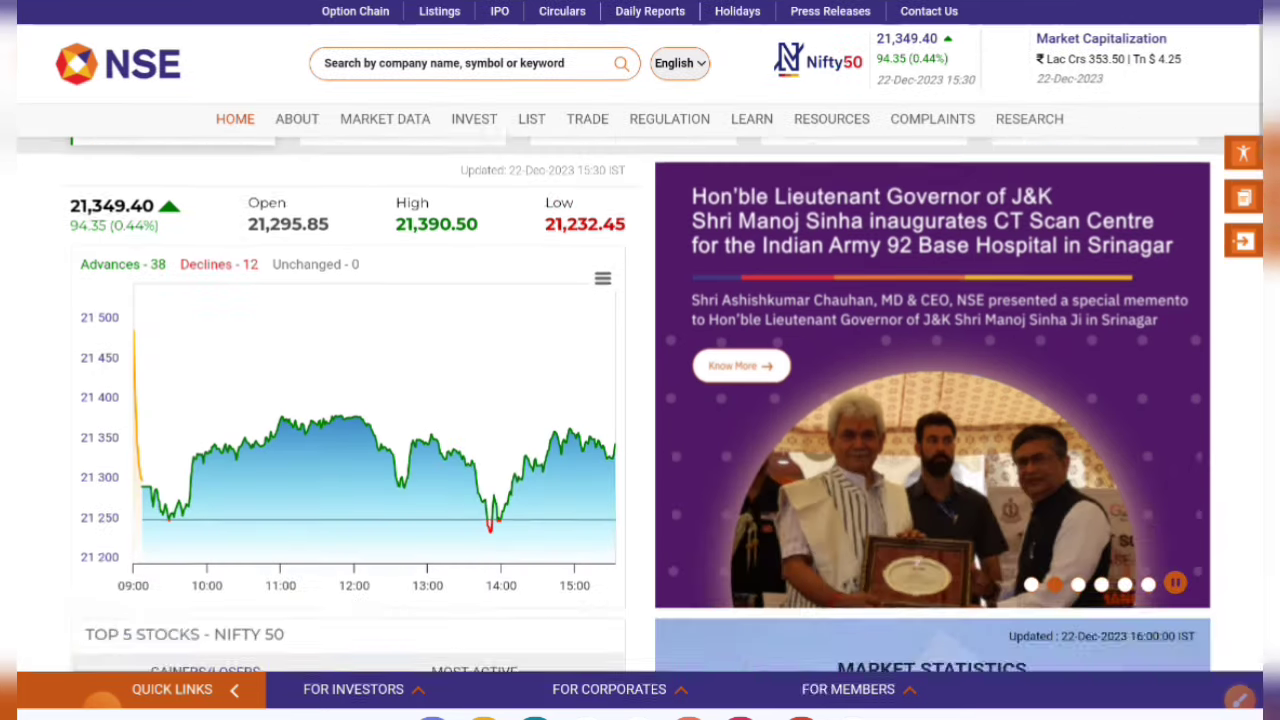
scroll(640, 430, down, 5)
scroll(640, 430, up, 5)
scroll(640, 430, up, 5)
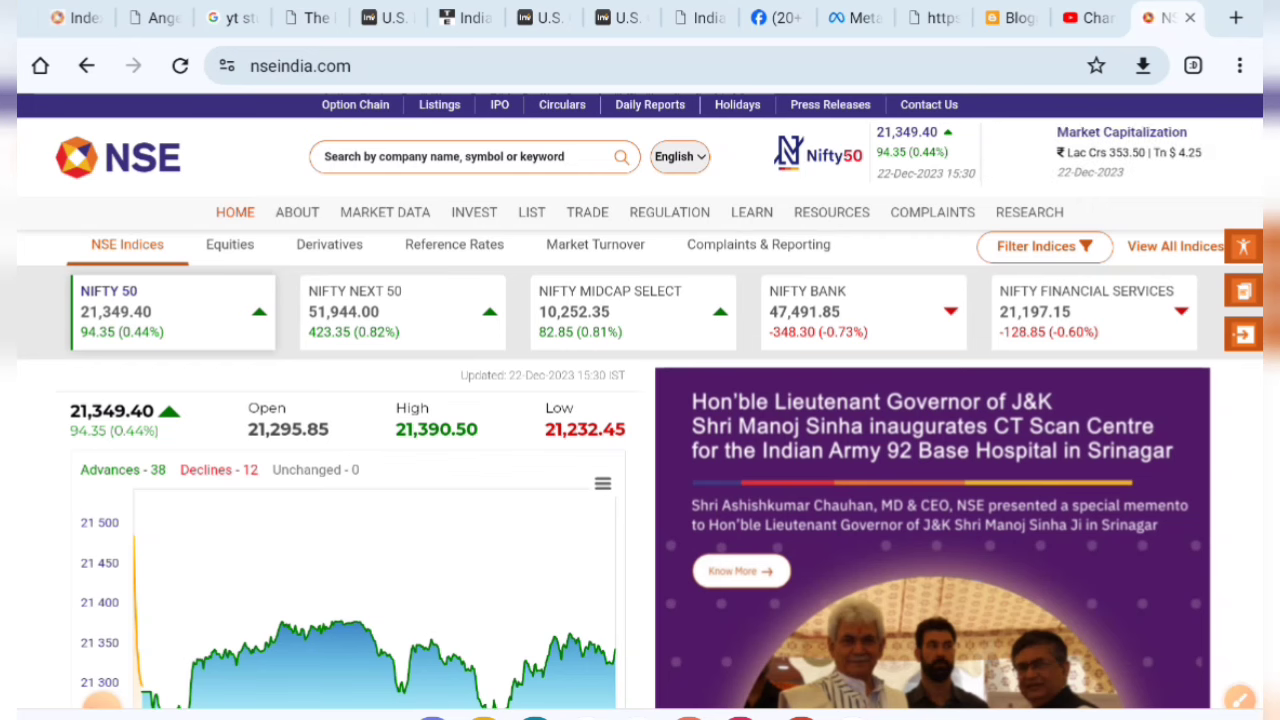
- Open the MARKET DATA menu and underline its sections for viewers
click(385, 212)
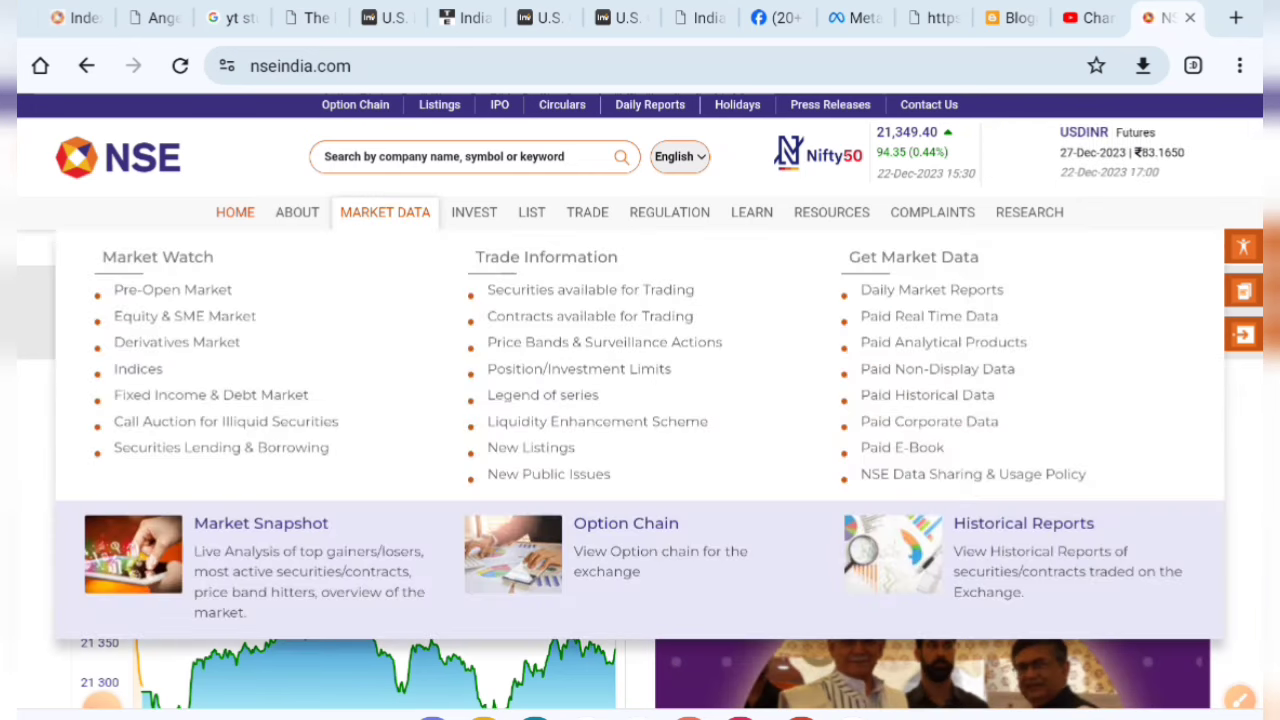
scroll(400, 400, up, 5)
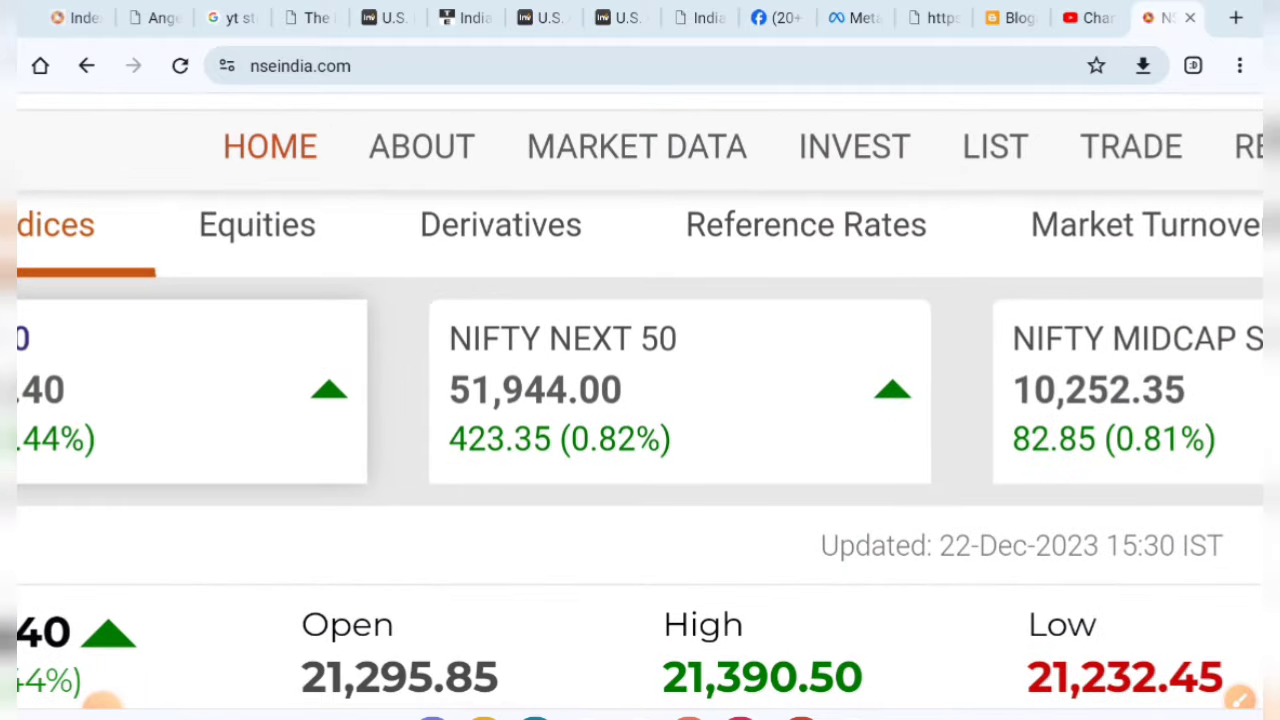
click(1240, 698)
drag(518, 180, 775, 182)
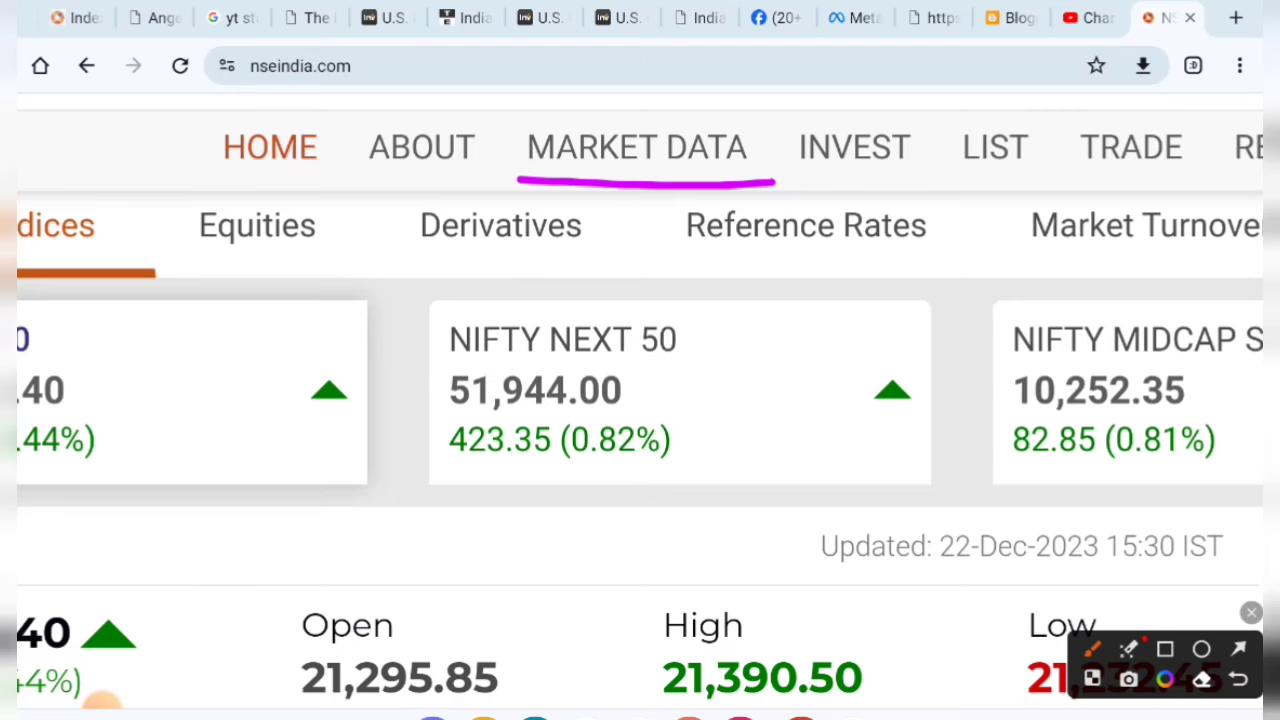
click(1251, 612)
click(637, 147)
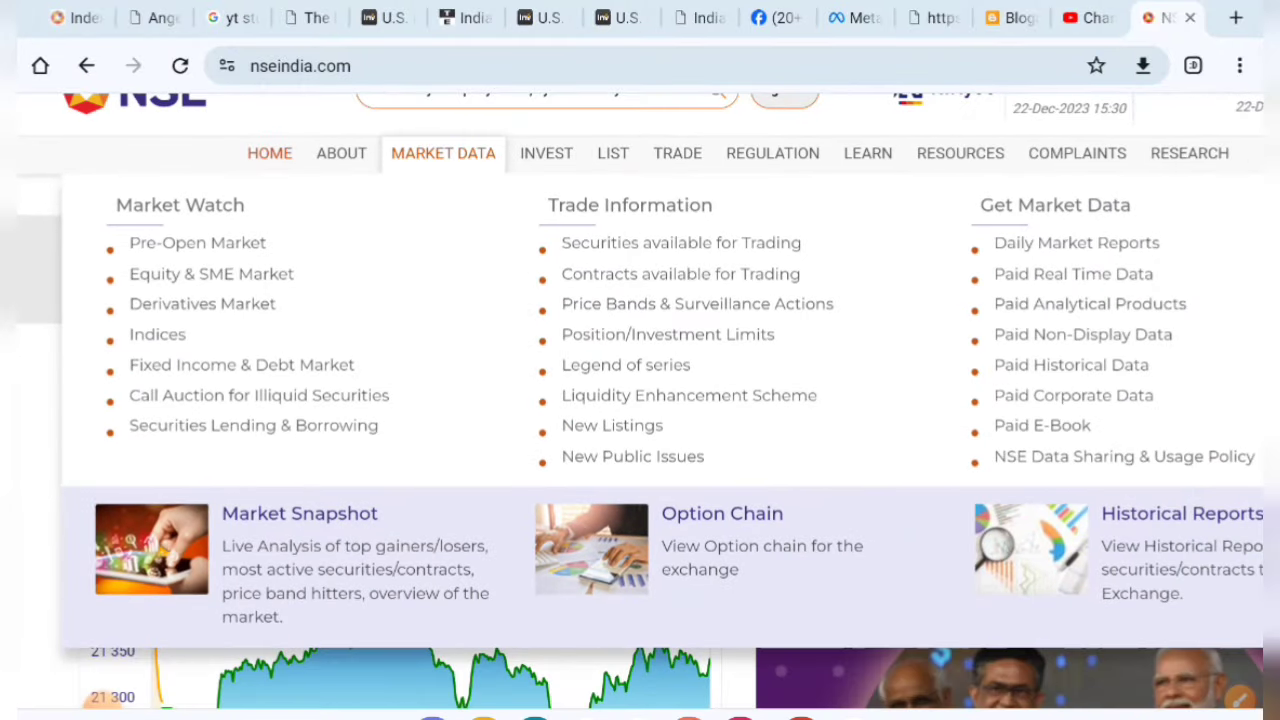
- Mark Pre-Open, Equity & SME and Derivatives markets, circle Daily Market Reports, then open it
click(1240, 698)
drag(310, 254, 380, 210)
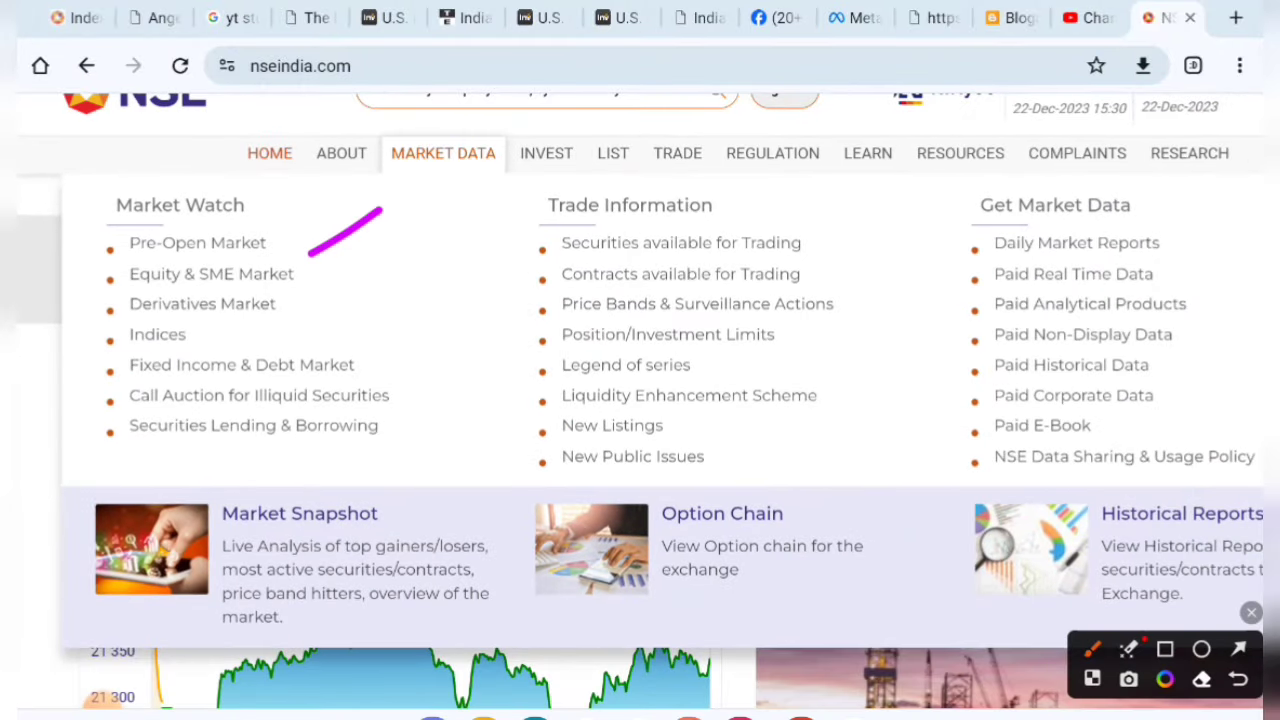
drag(318, 292, 377, 250)
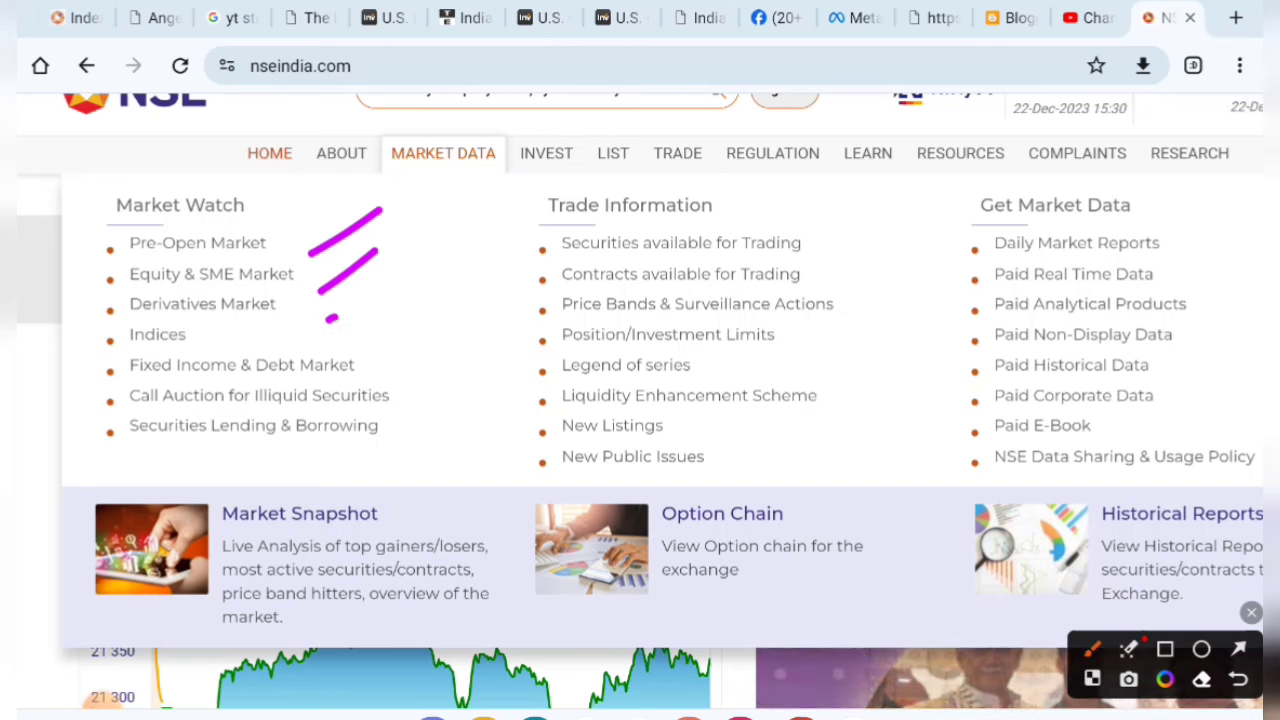
click(331, 318)
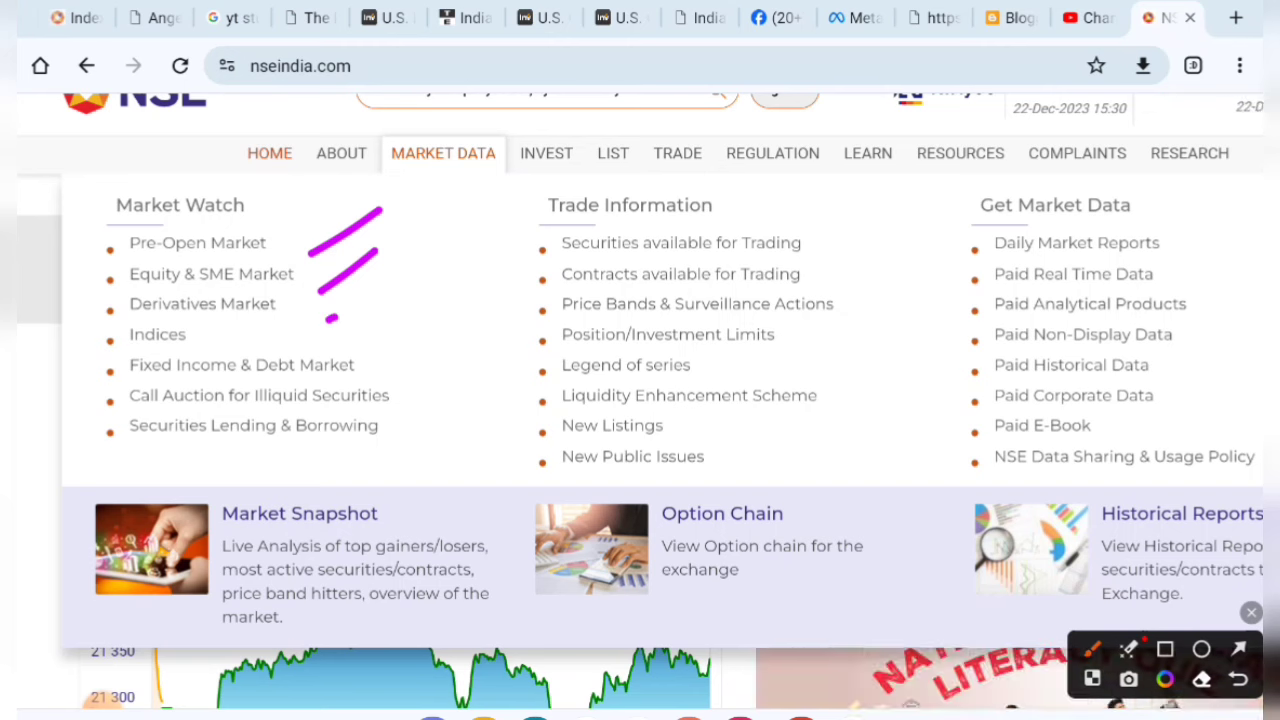
mouse_move(1145, 214)
mouse_down()
mouse_move(1200, 183)
mouse_move(1203, 250)
mouse_up()
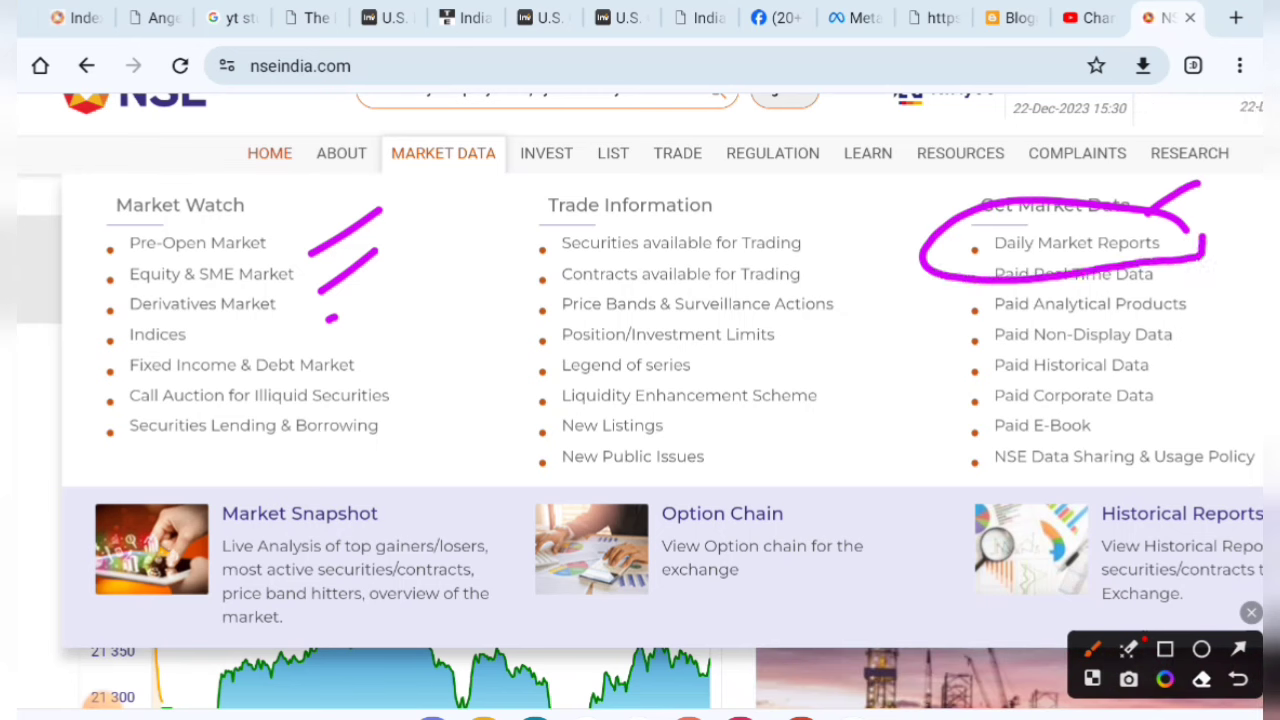
click(1251, 612)
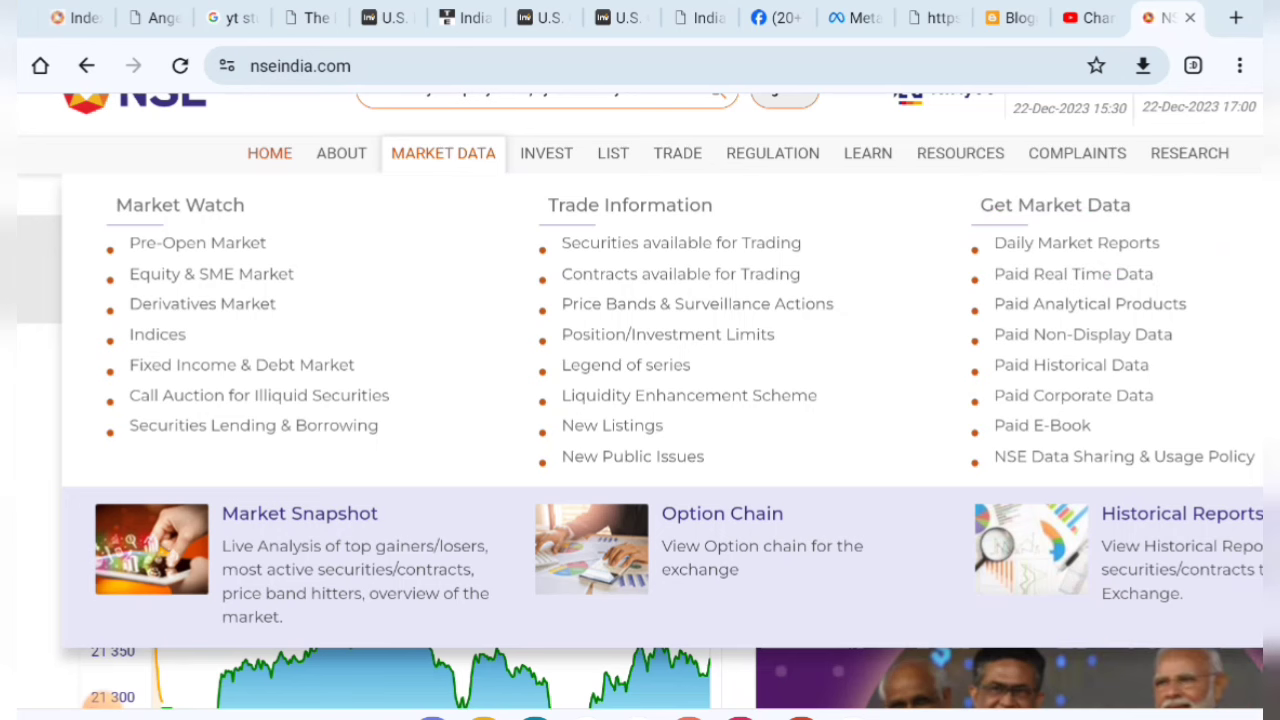
scroll(830, 400, up, 5)
scroll(615, 400, right, 1)
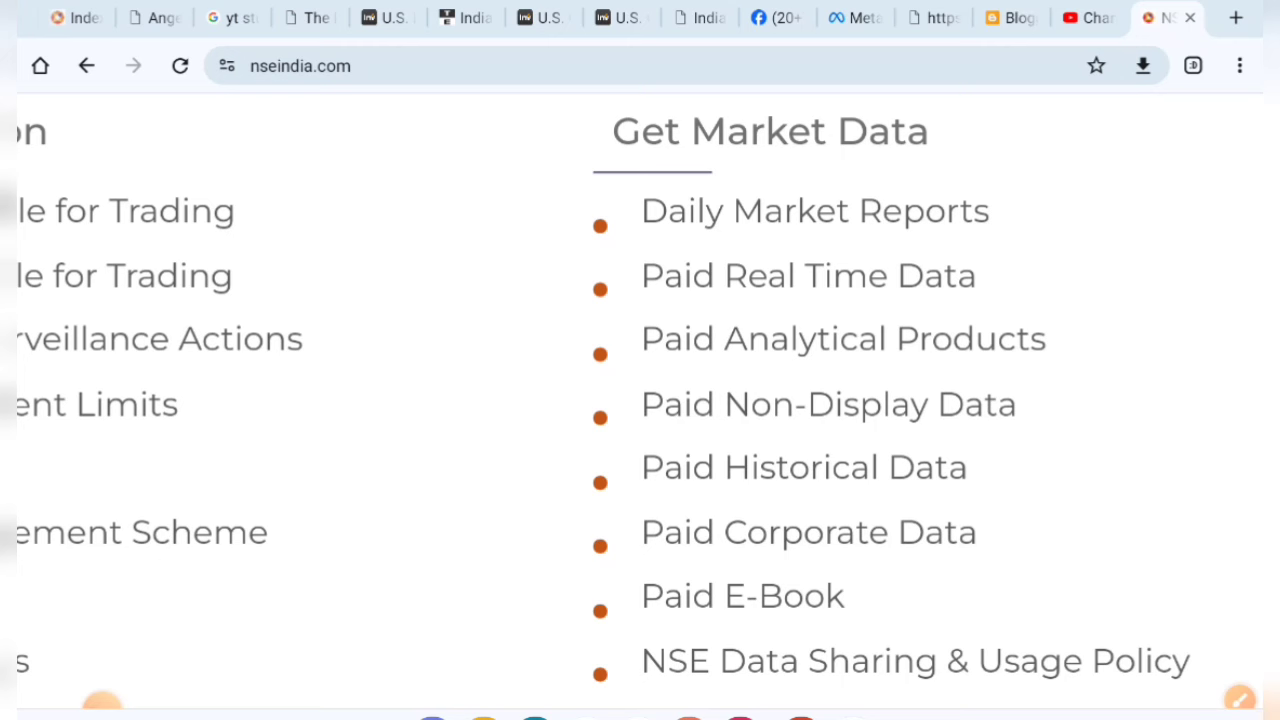
click(815, 211)
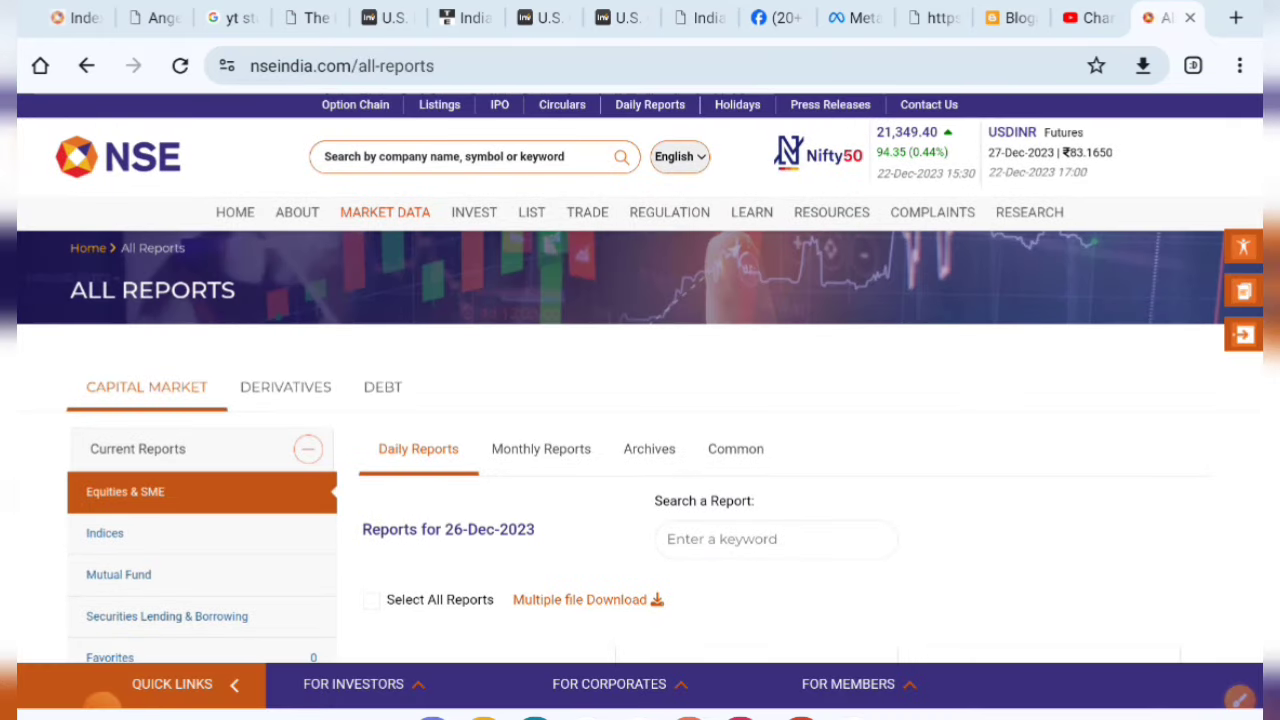
scroll(640, 400, down, 3)
scroll(640, 400, up, 2)
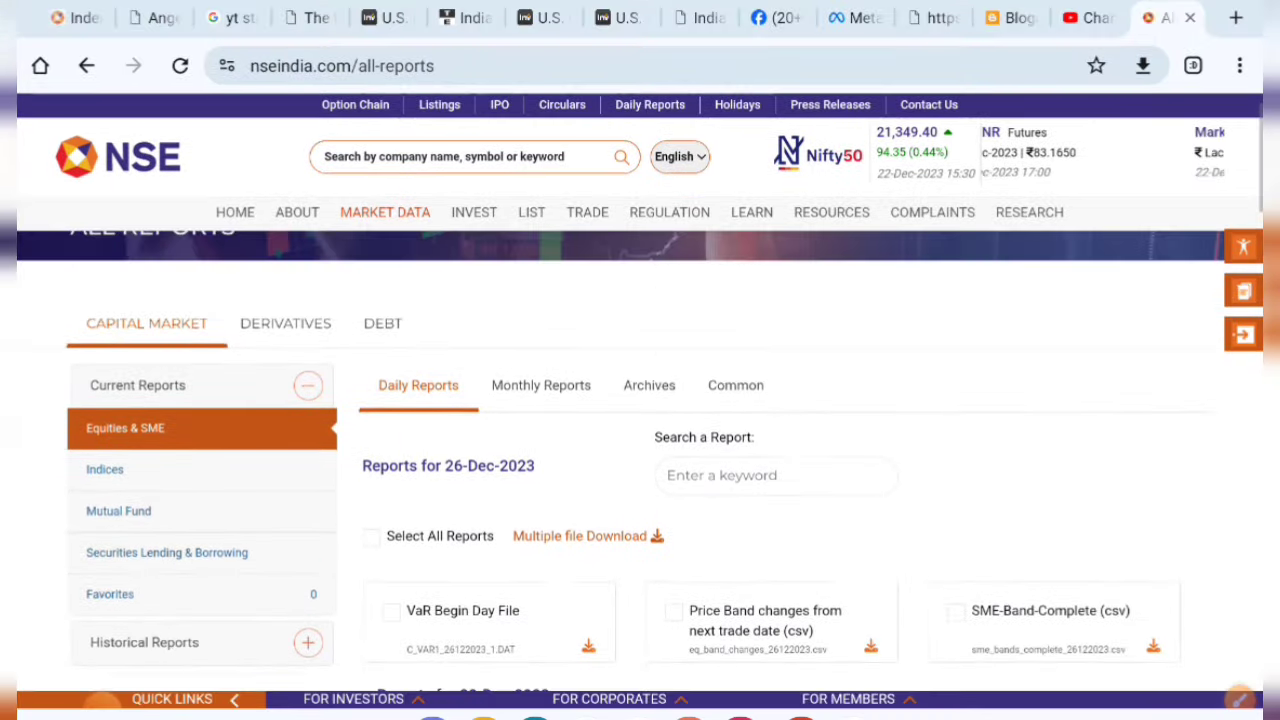
click(1239, 685)
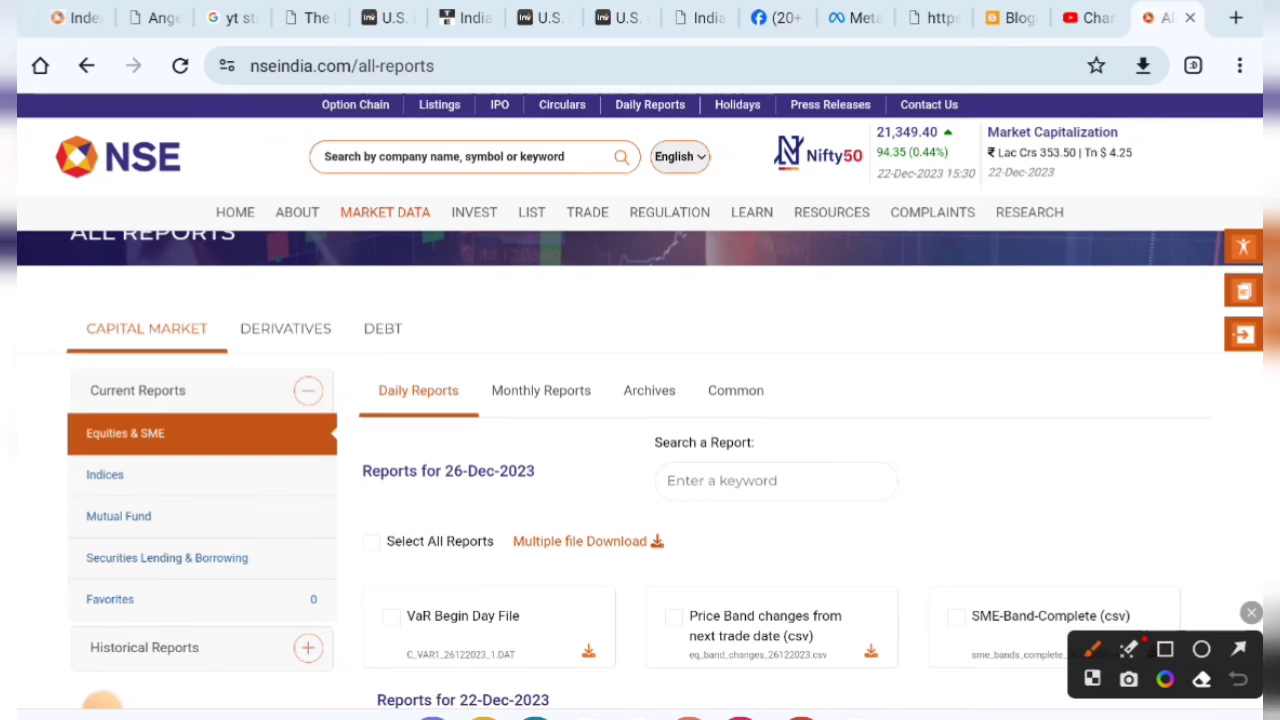
drag(488, 400, 470, 432)
drag(608, 425, 515, 432)
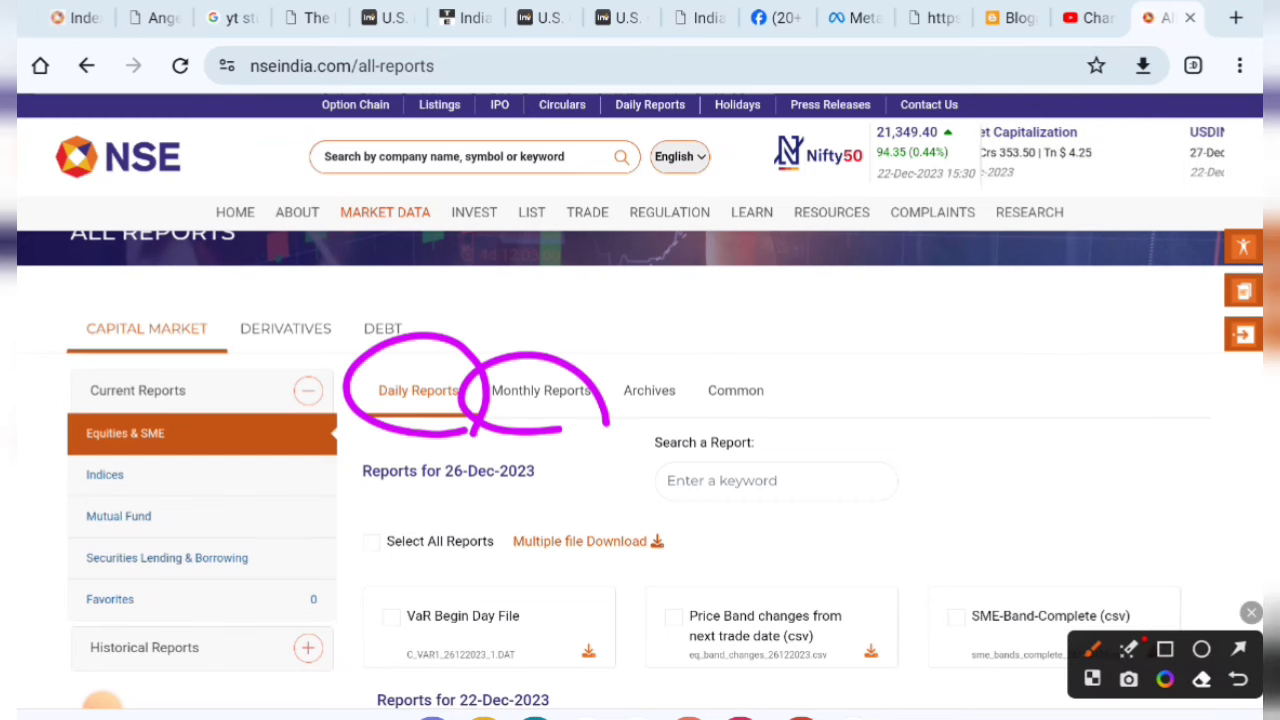
click(1251, 612)
scroll(640, 400, down, 3)
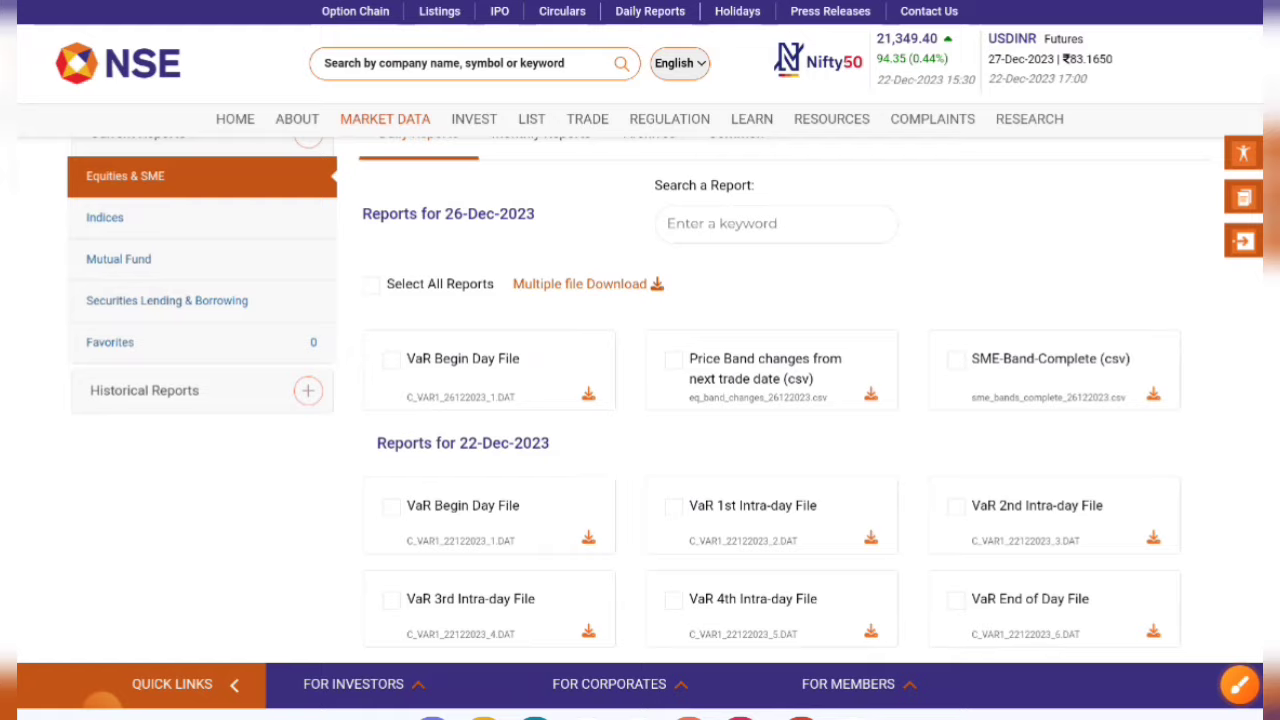
scroll(767, 400, down, 5)
scroll(640, 400, up, 2)
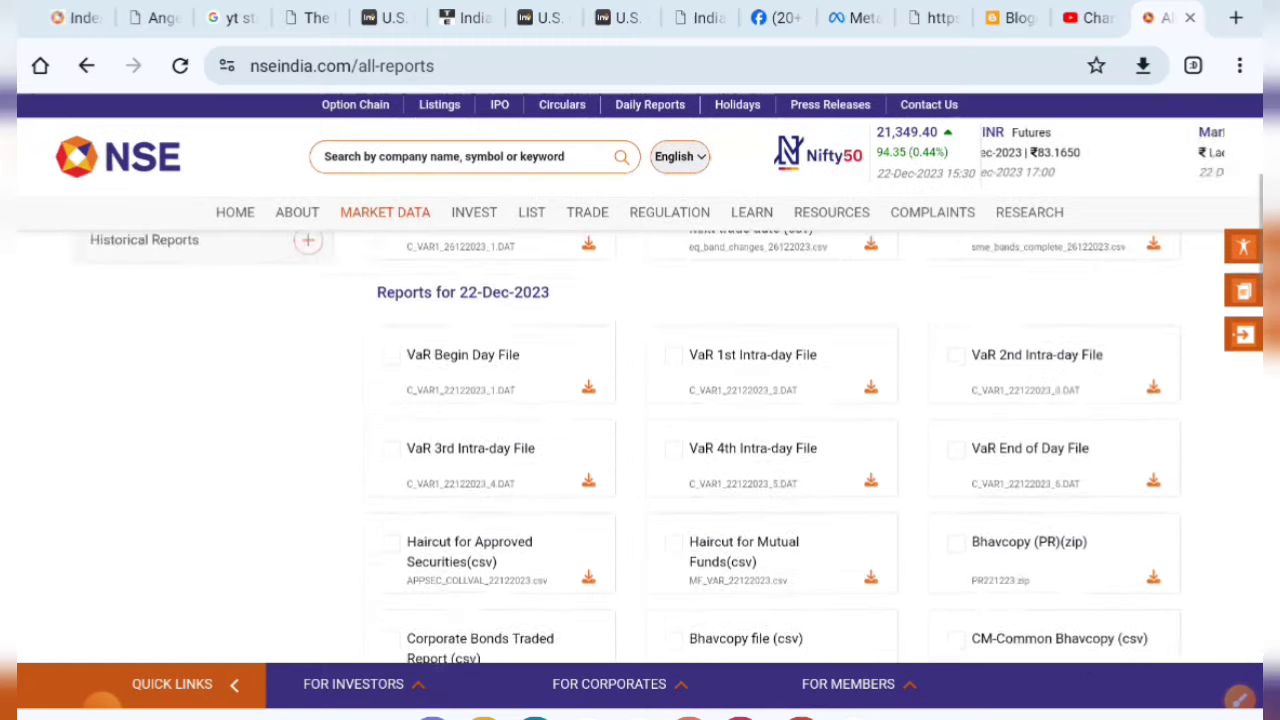
key(ctrl+plus)
key(ctrl+plus)
key(ctrl+plus)
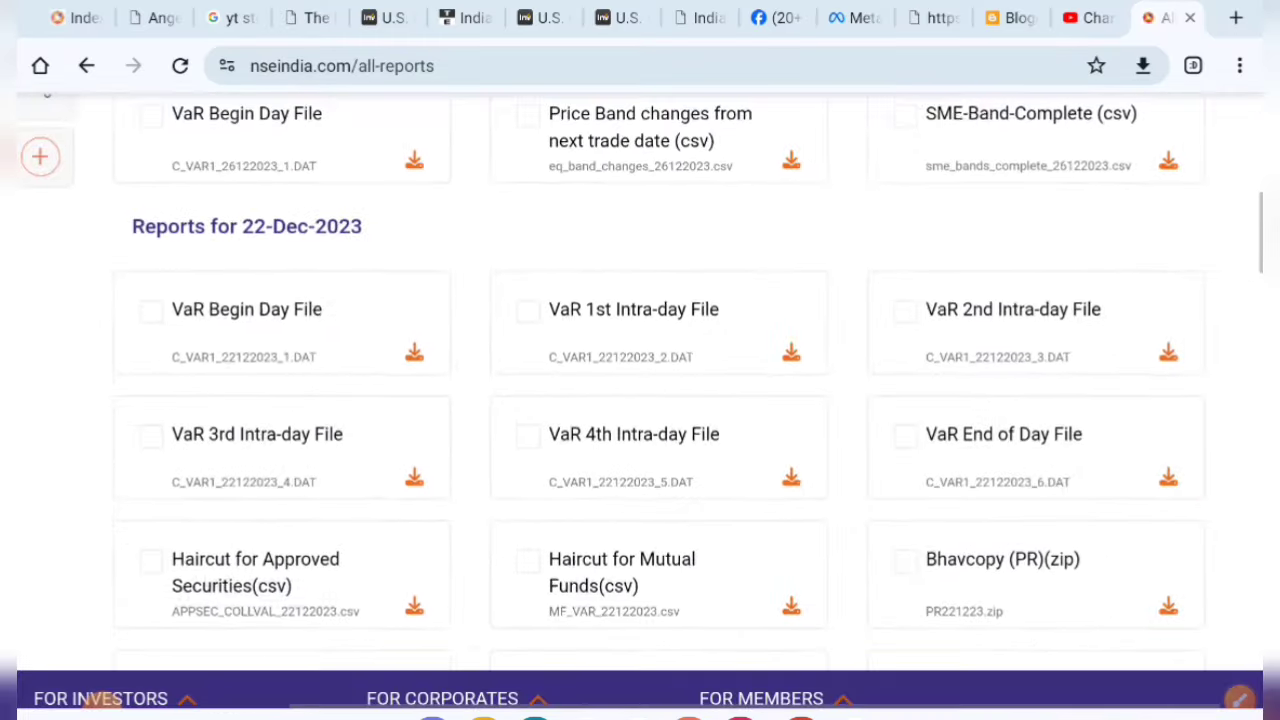
scroll(640, 400, up, 2)
scroll(640, 400, up, 2)
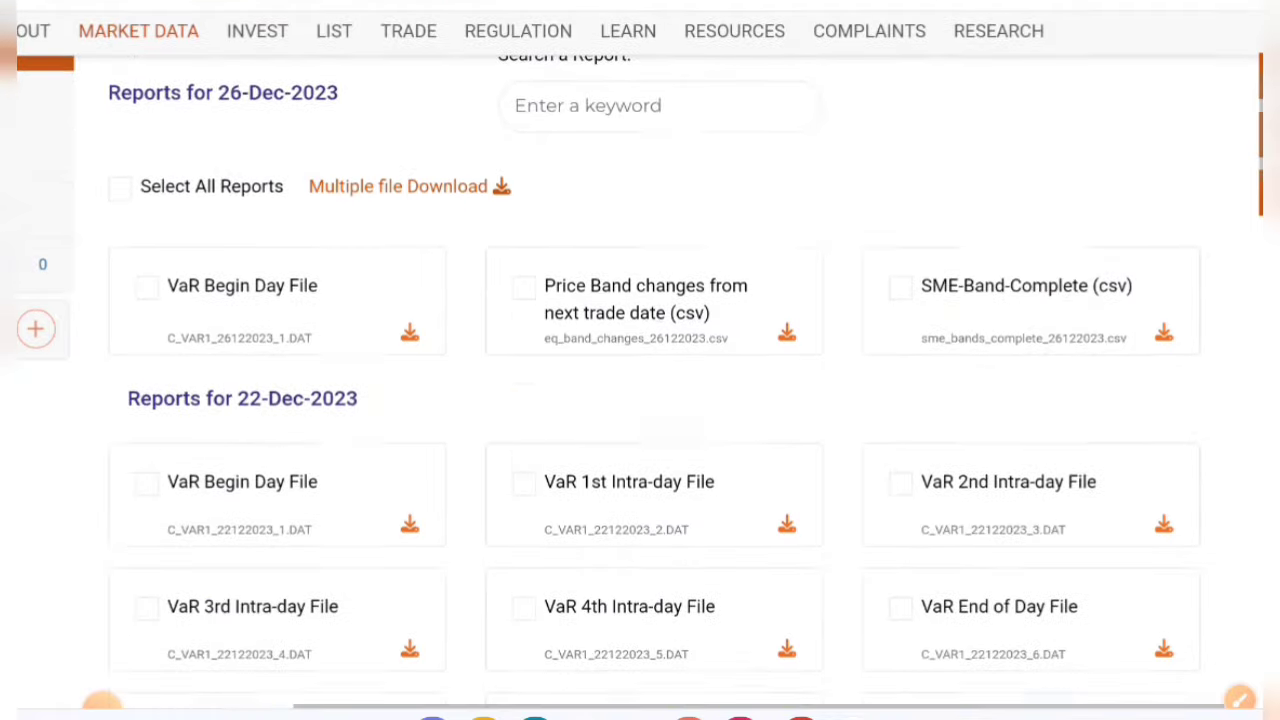
scroll(640, 400, up, 1)
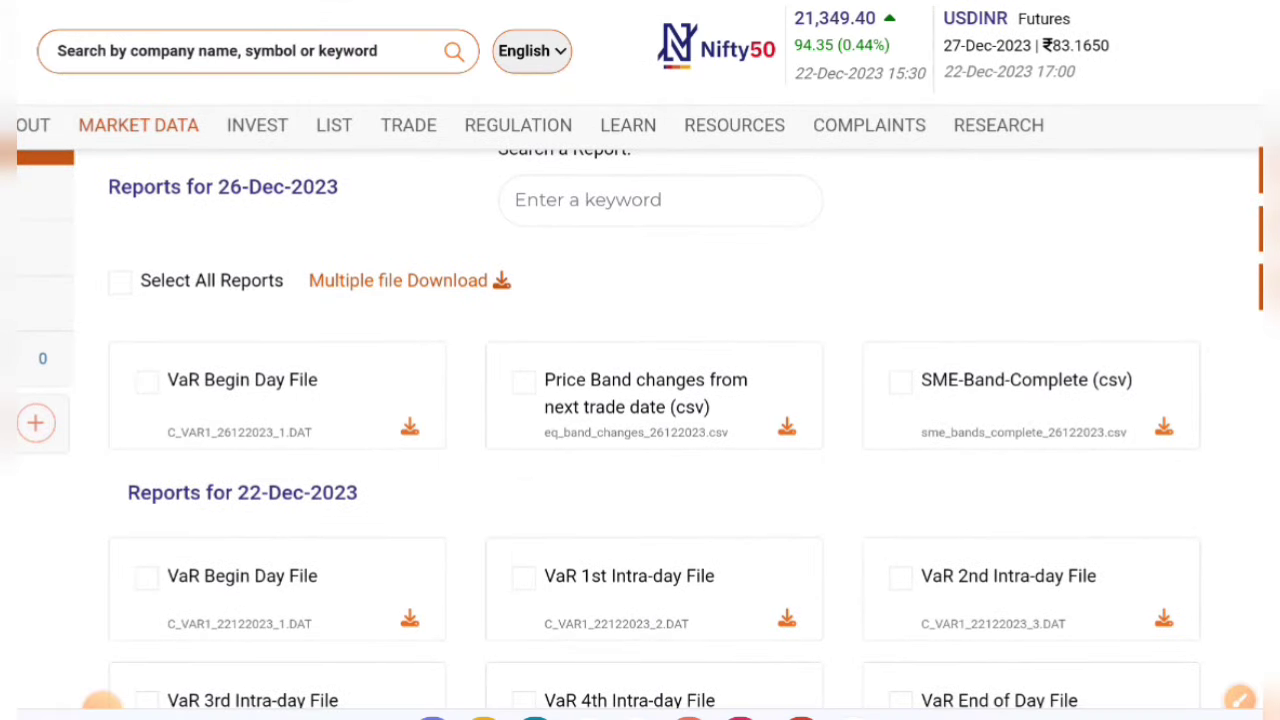
scroll(640, 400, down, 3)
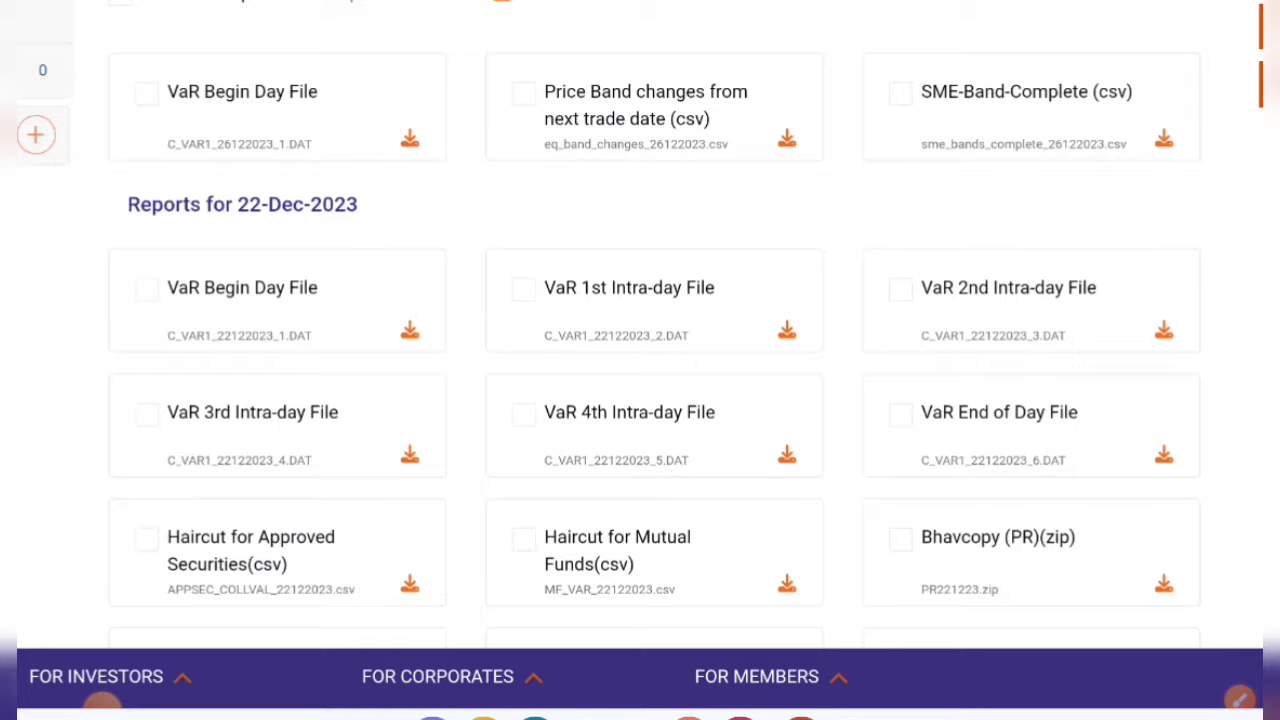
scroll(640, 400, down, 5)
scroll(640, 320, down, 1)
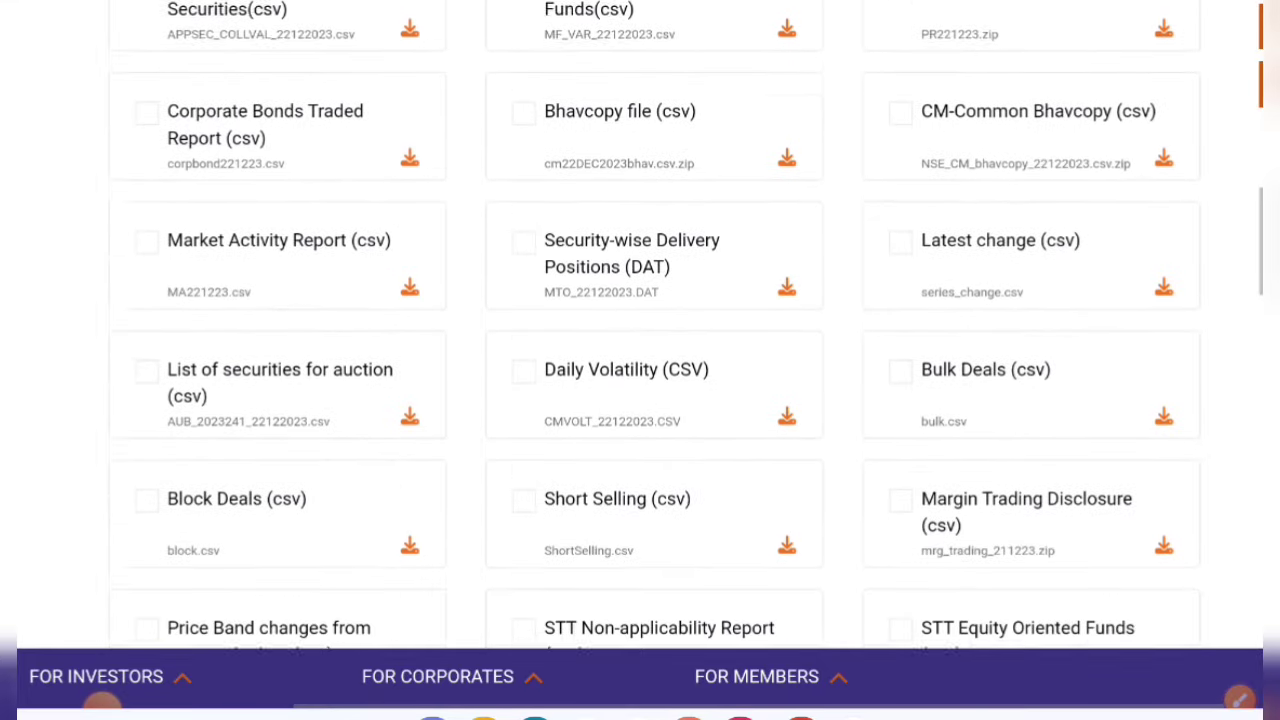
scroll(640, 320, down, 1)
scroll(640, 320, down, 1)
scroll(640, 320, down, 1)
scroll(640, 360, down, 1)
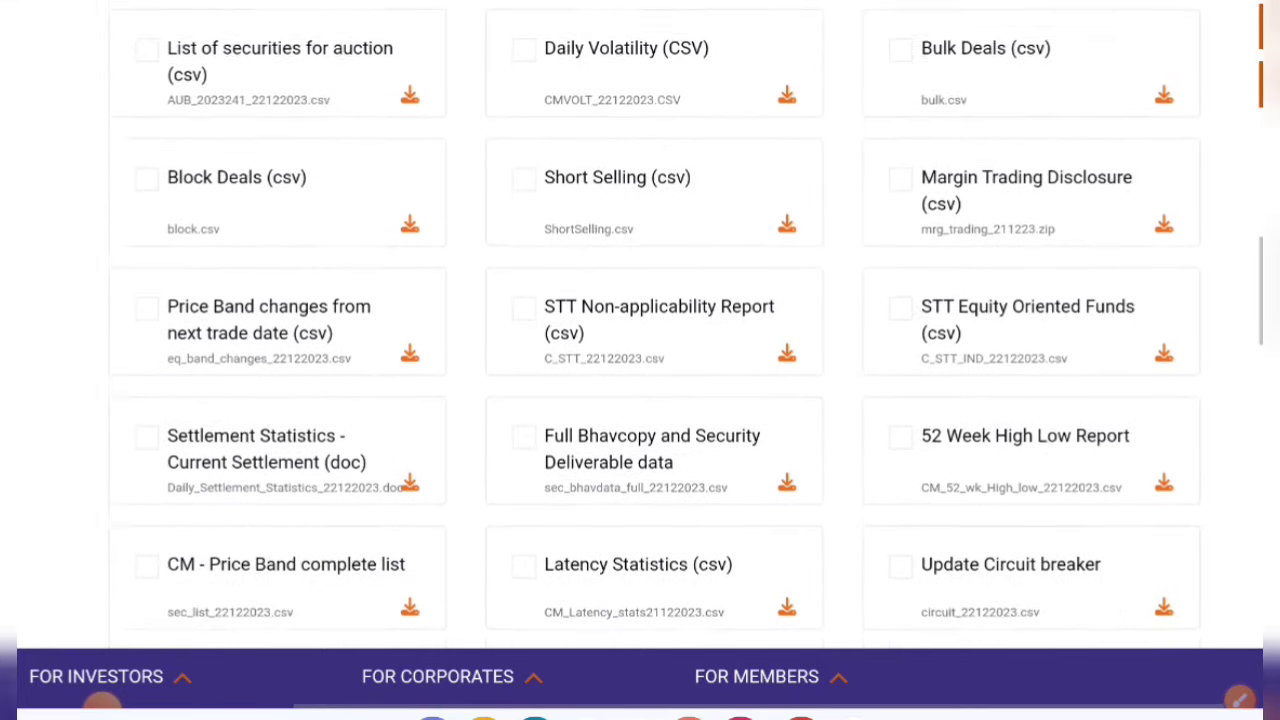
scroll(640, 360, down, 2)
scroll(640, 360, down, 1)
scroll(640, 400, up, 2)
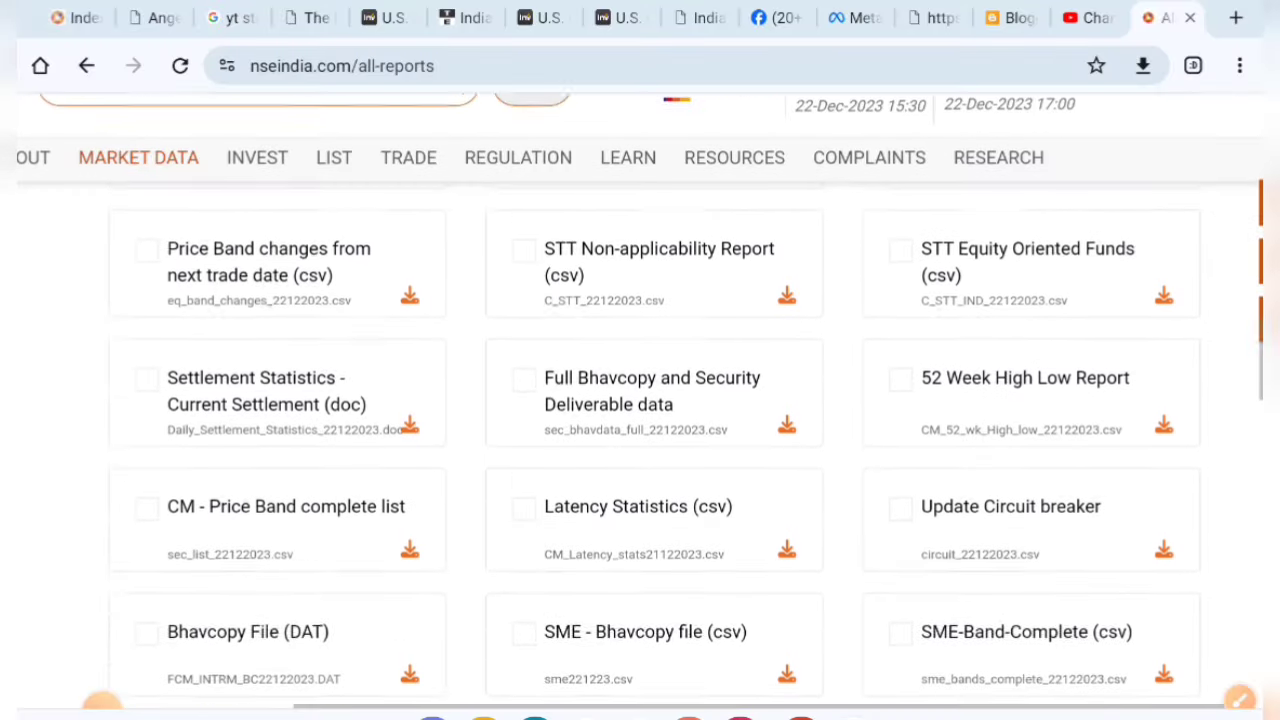
scroll(640, 400, up, 2)
scroll(640, 400, up, 3)
scroll(640, 400, up, 1)
scroll(640, 400, up, 2)
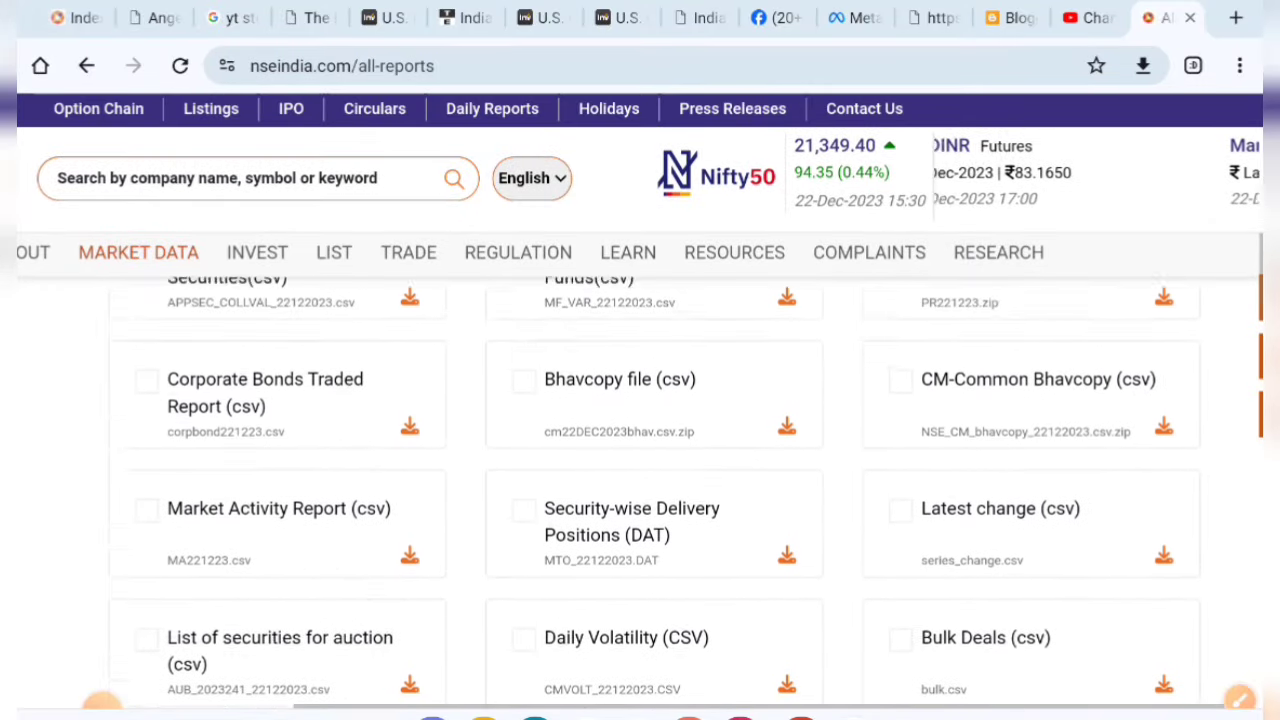
scroll(640, 400, up, 1)
scroll(640, 400, up, 2)
scroll(640, 400, up, 2)
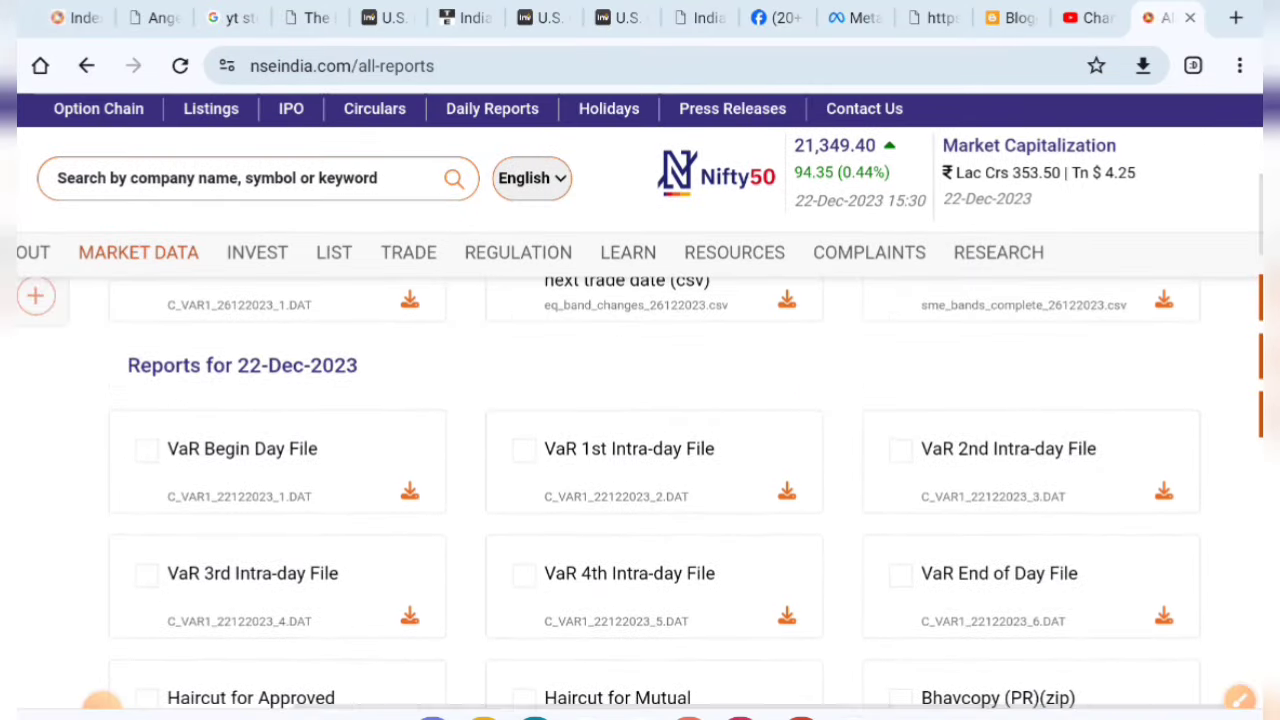
scroll(640, 400, down, 2)
scroll(640, 400, down, 2)
scroll(640, 400, down, 1)
scroll(640, 400, down, 3)
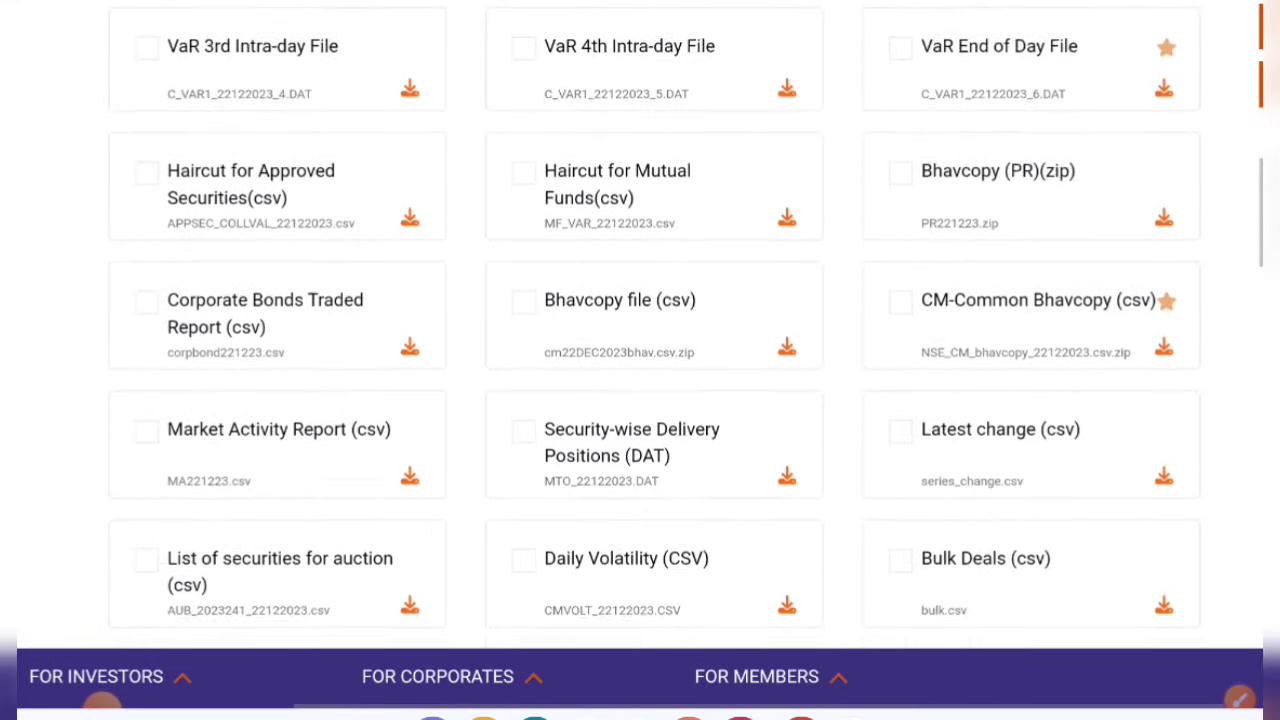
scroll(640, 400, down, 1)
scroll(640, 400, down, 1)
scroll(640, 400, down, 1)
scroll(640, 400, down, 1)
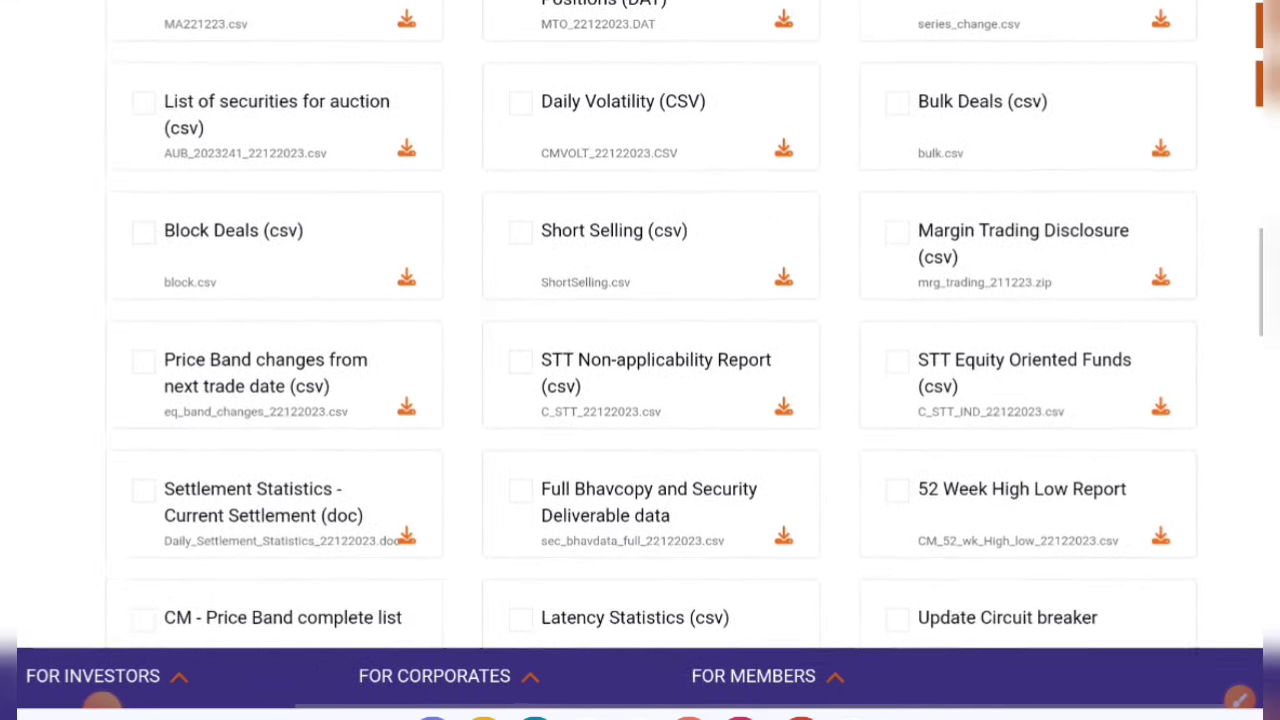
scroll(640, 400, down, 1)
scroll(640, 400, down, 1)
scroll(640, 400, down, 1)
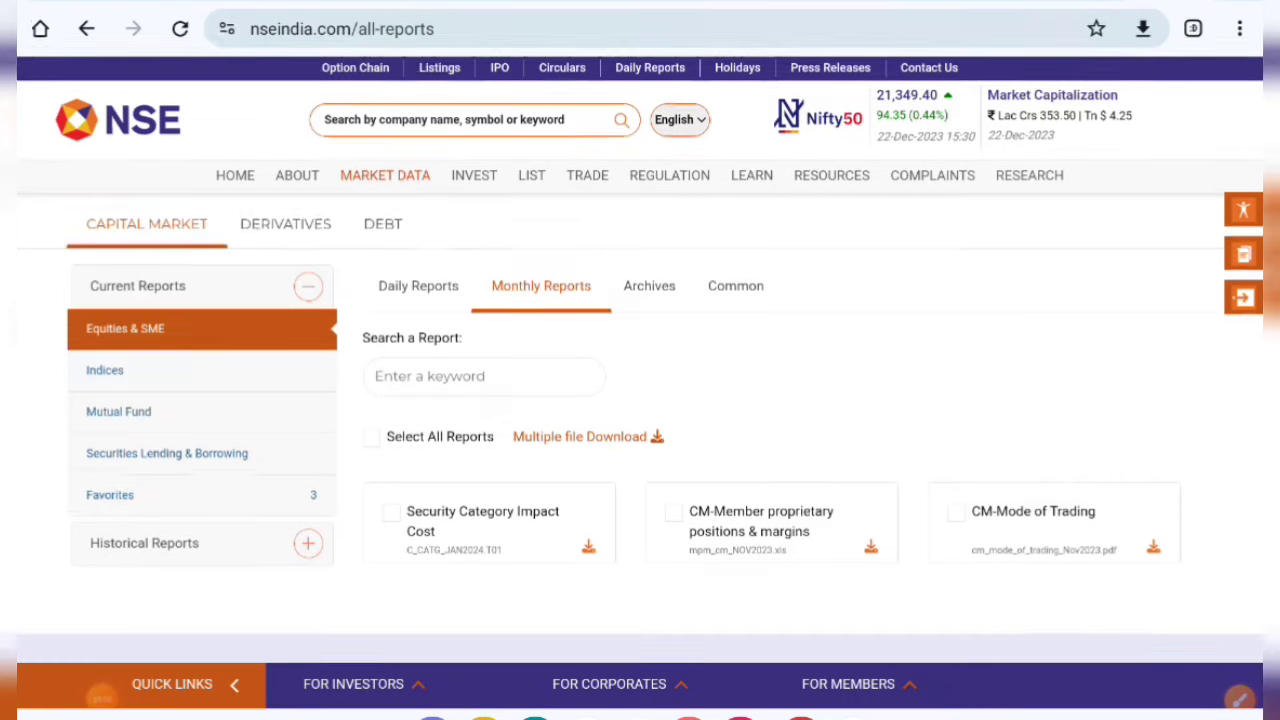
scroll(640, 400, down, 10)
scroll(640, 400, up, 15)
click(418, 449)
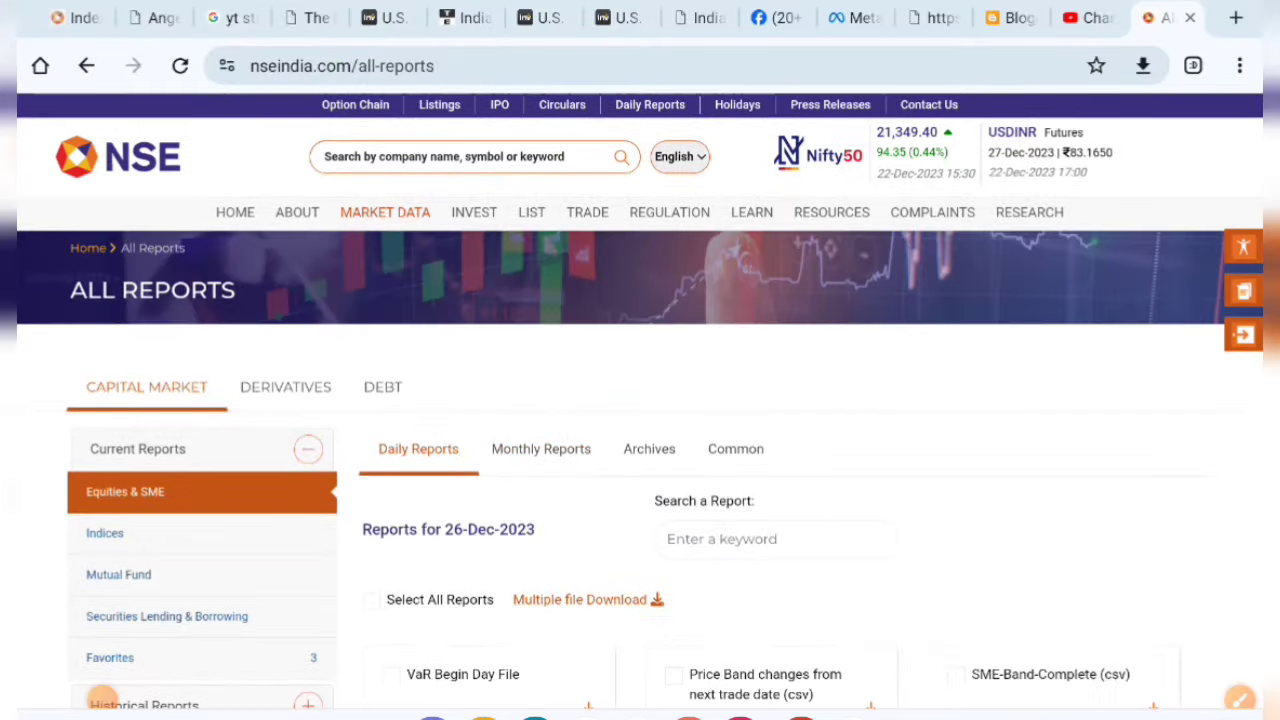
scroll(83, 417, up, 5)
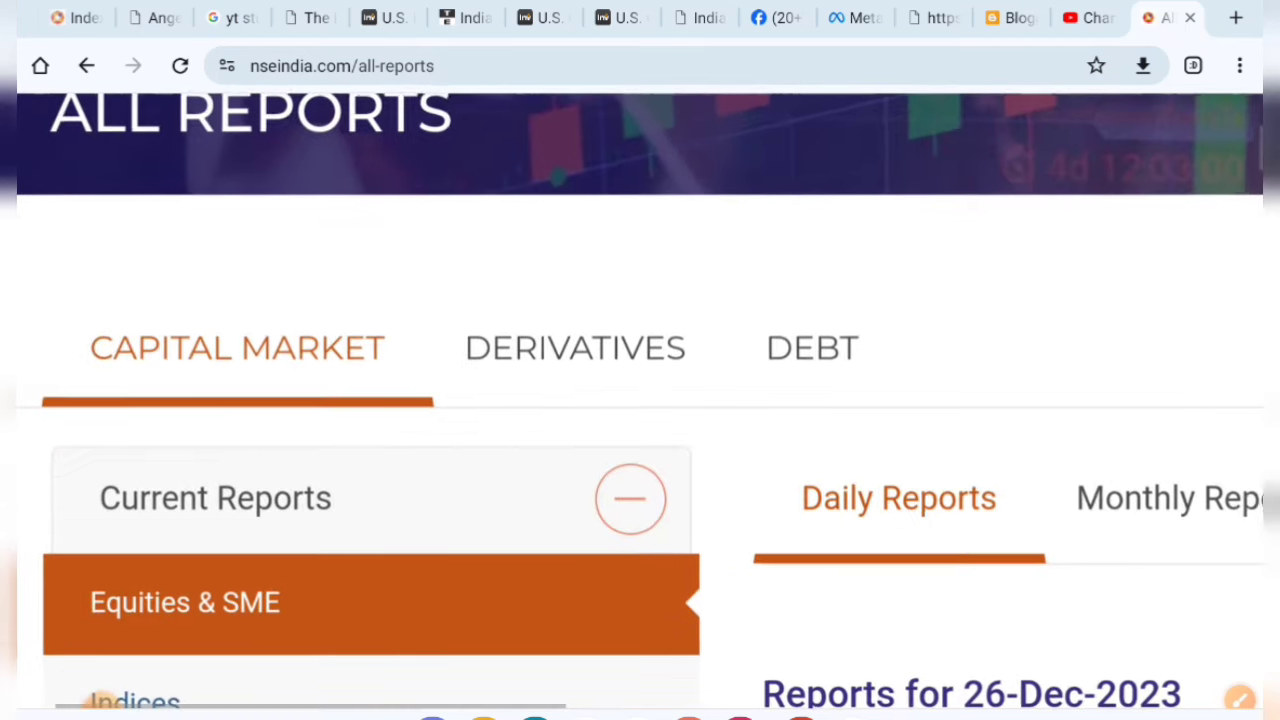
click(1240, 698)
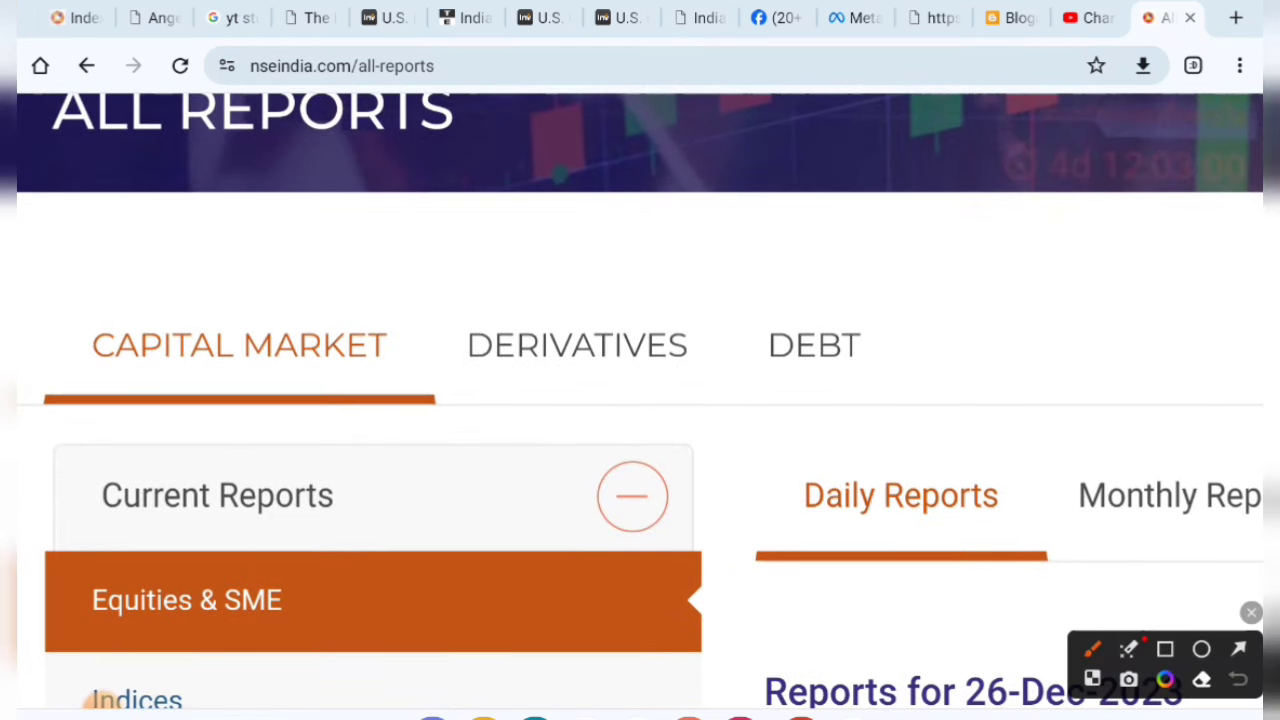
mouse_move(384, 376)
mouse_down()
mouse_move(100, 312)
mouse_move(356, 386)
mouse_up()
drag(592, 298, 720, 229)
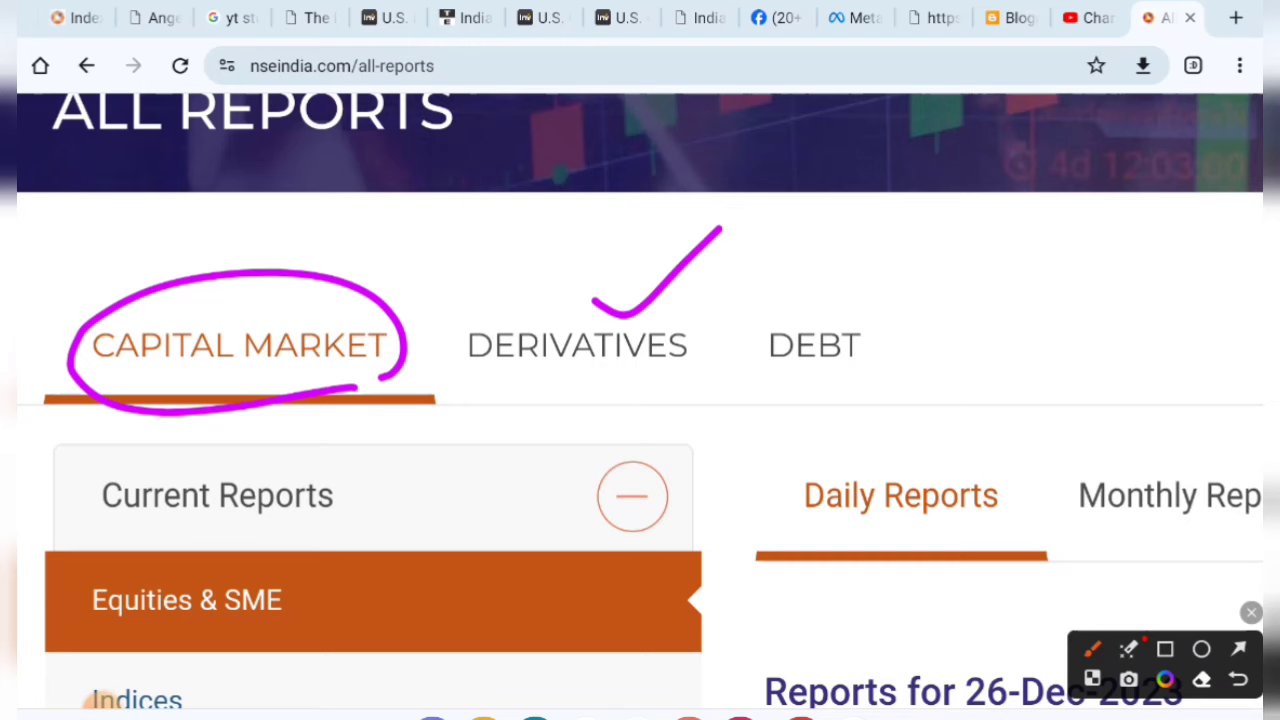
click(1251, 612)
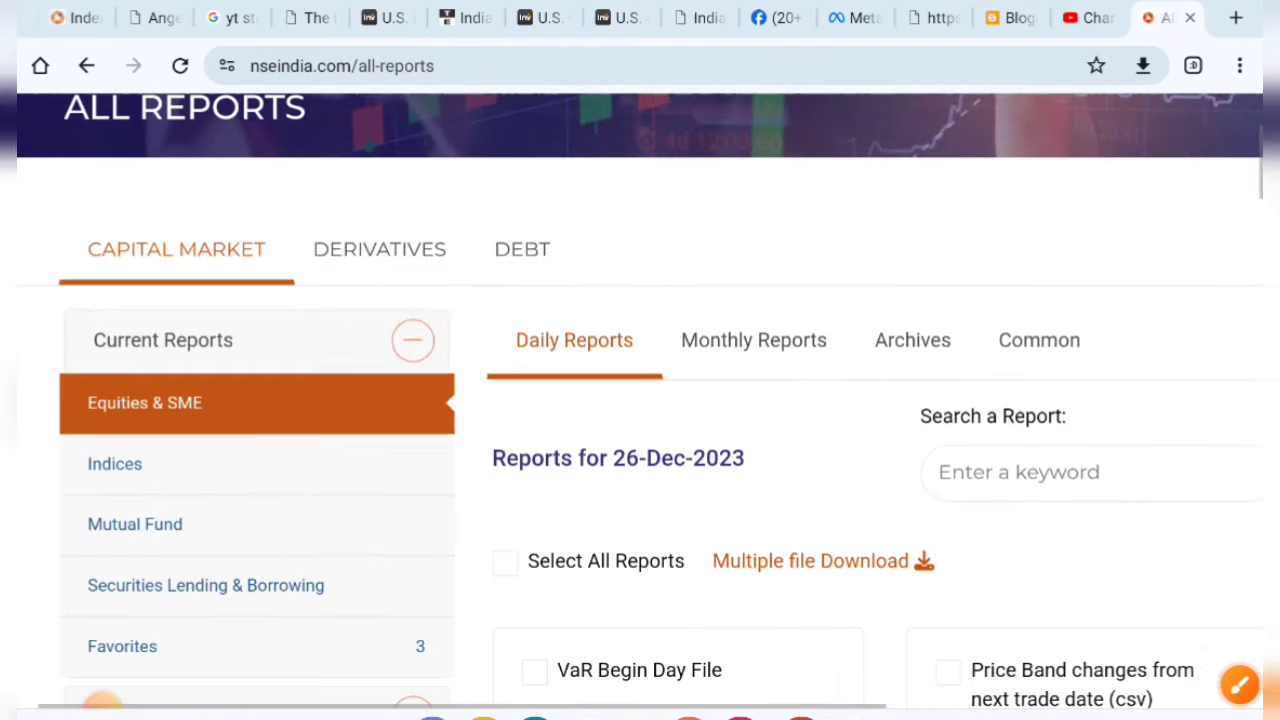
- Open the DERIVATIVES reports and underline the daily derivatives reports for viewers
click(379, 249)
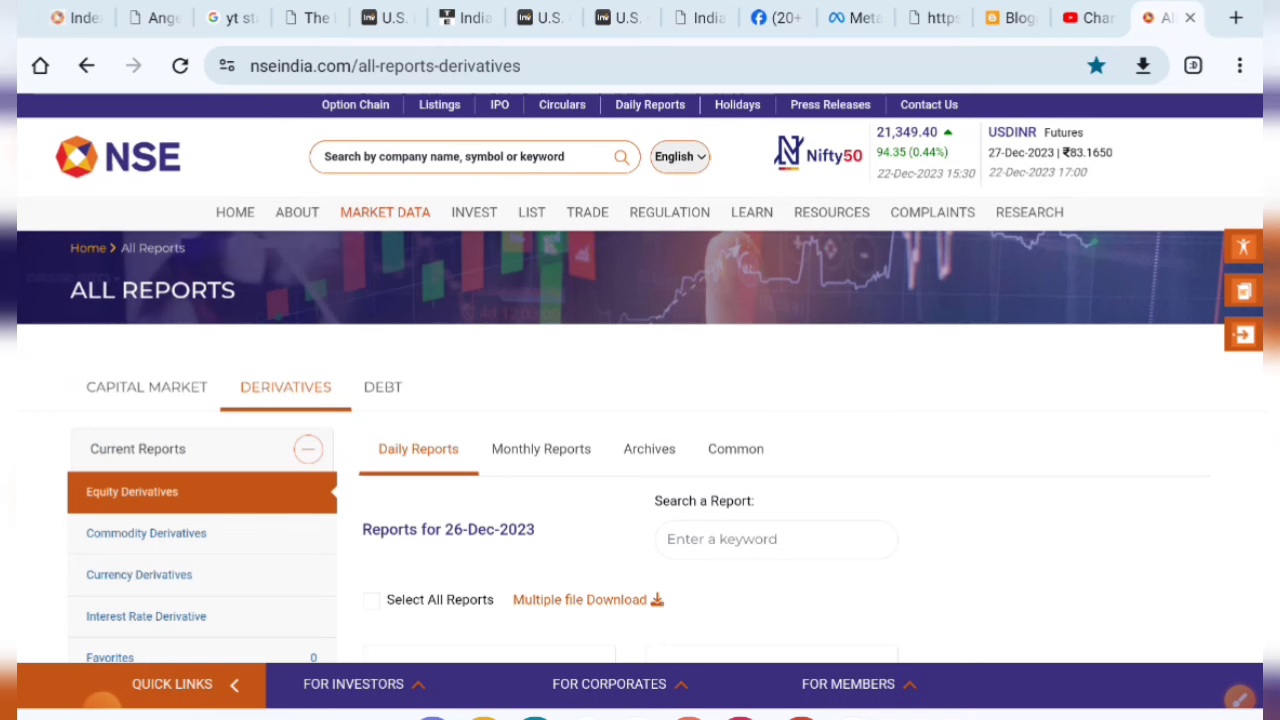
scroll(640, 450, down, 3)
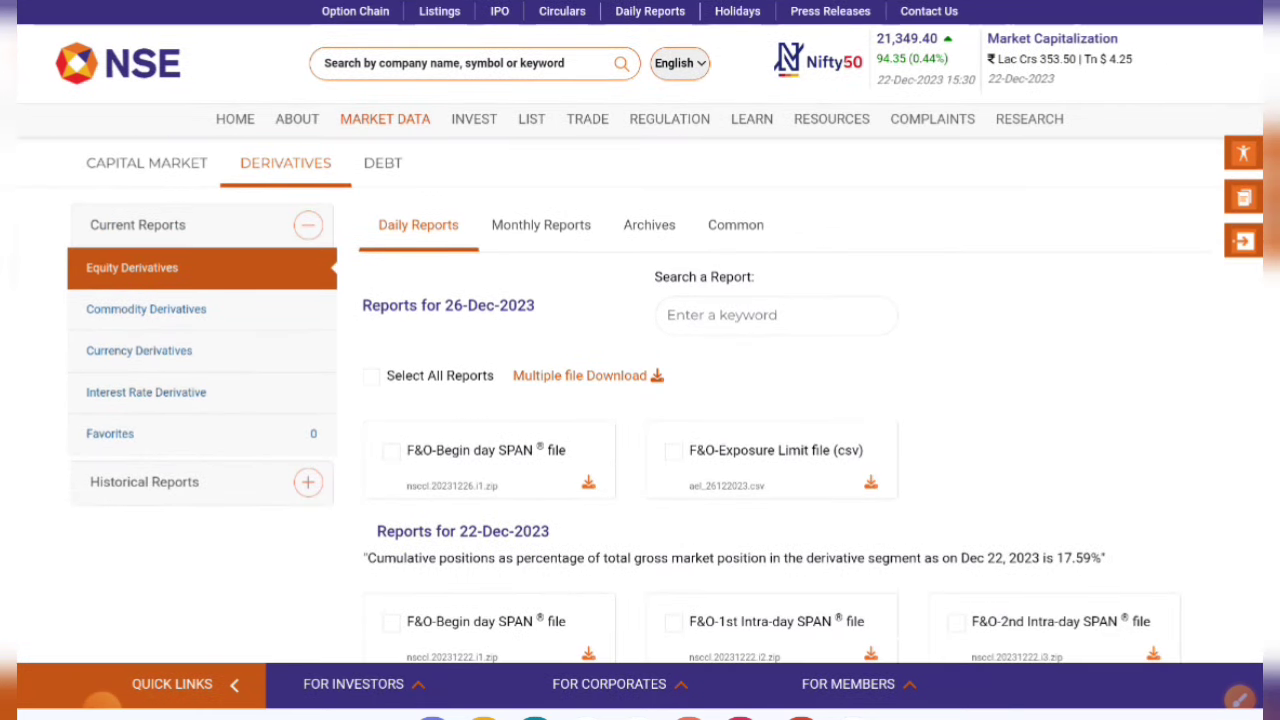
scroll(640, 400, down, 1)
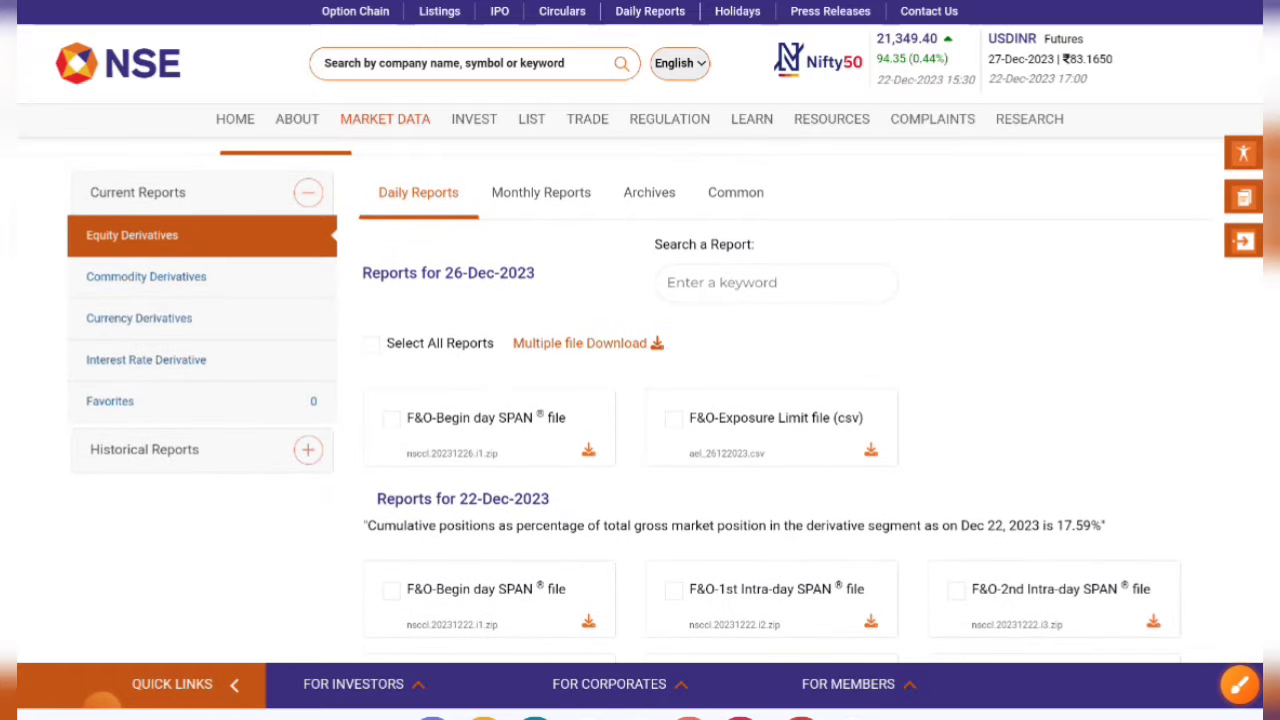
click(1239, 684)
drag(368, 235, 464, 208)
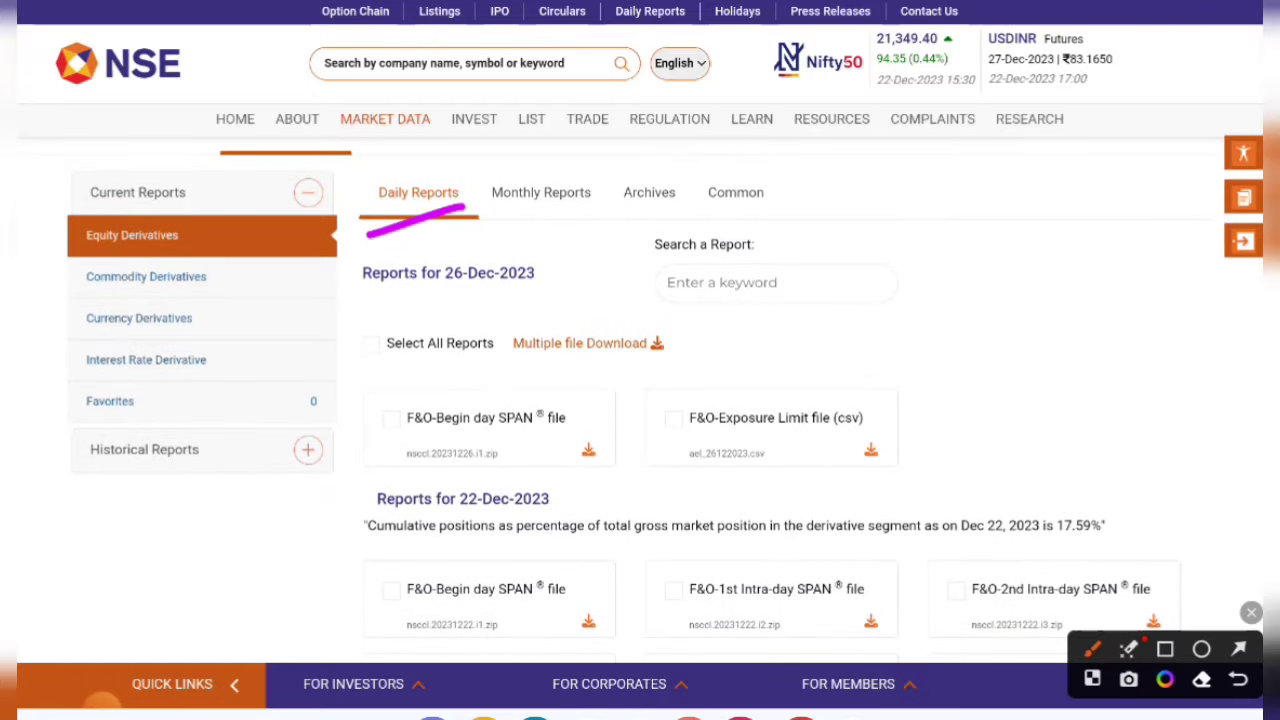
click(1251, 612)
- Mark the 22-Dec-2023 heading, then scroll down to the F&O-Participant wise Open Interest tile
scroll(640, 400, down, 5)
scroll(640, 400, up, 1)
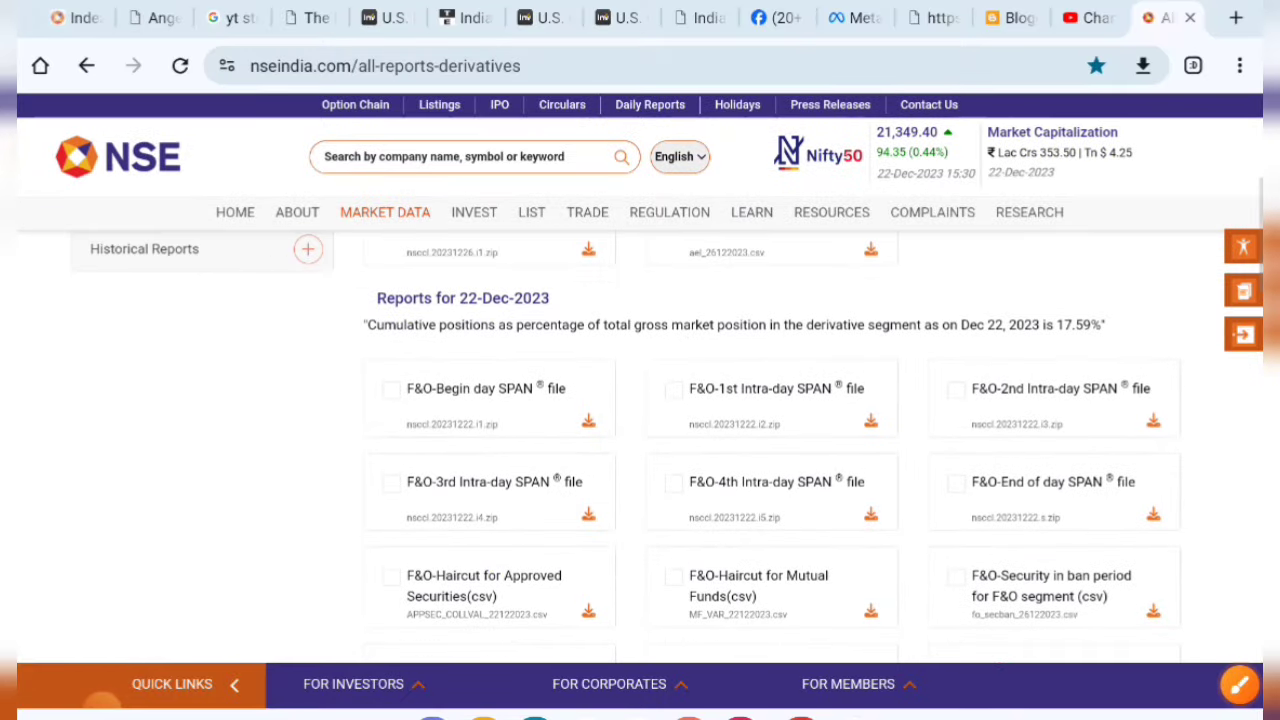
click(1239, 684)
drag(580, 297, 682, 272)
click(1251, 612)
scroll(640, 400, down, 1)
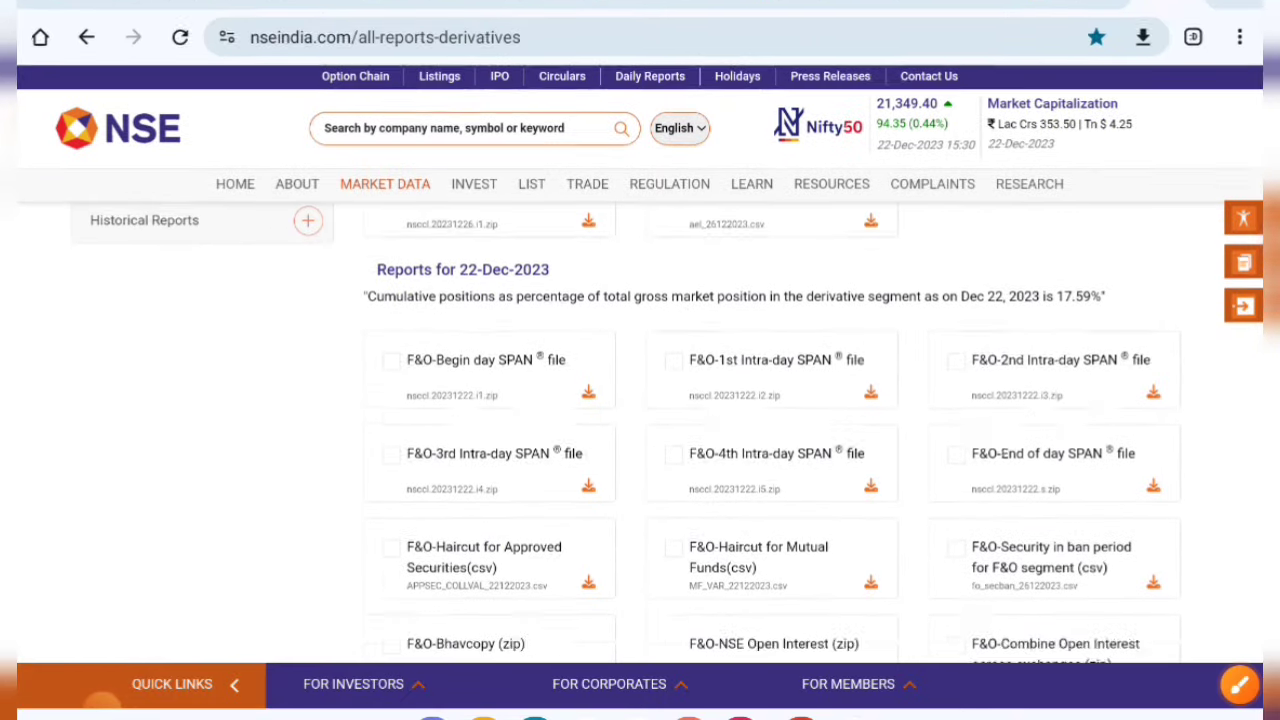
scroll(640, 400, down, 5)
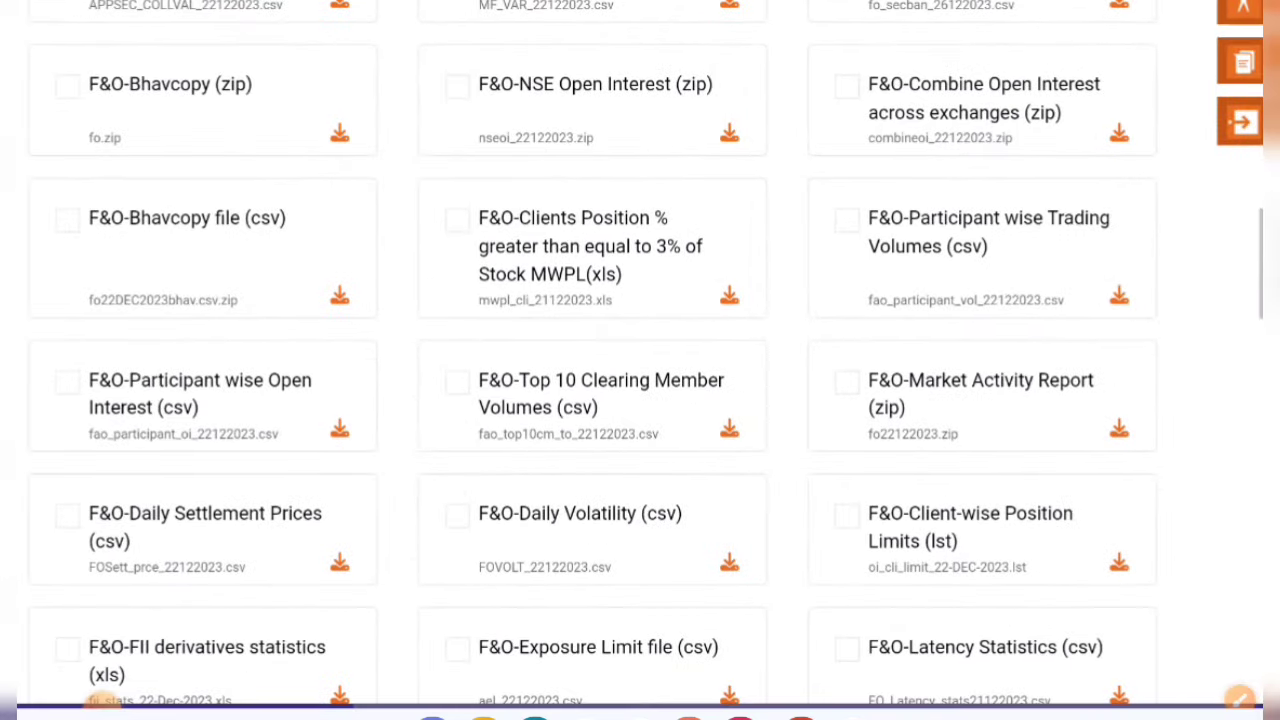
- Underline the participant-wise trading volumes report and circle the Open Interest (csv) report
click(1239, 697)
drag(876, 240, 1088, 238)
drag(898, 280, 988, 270)
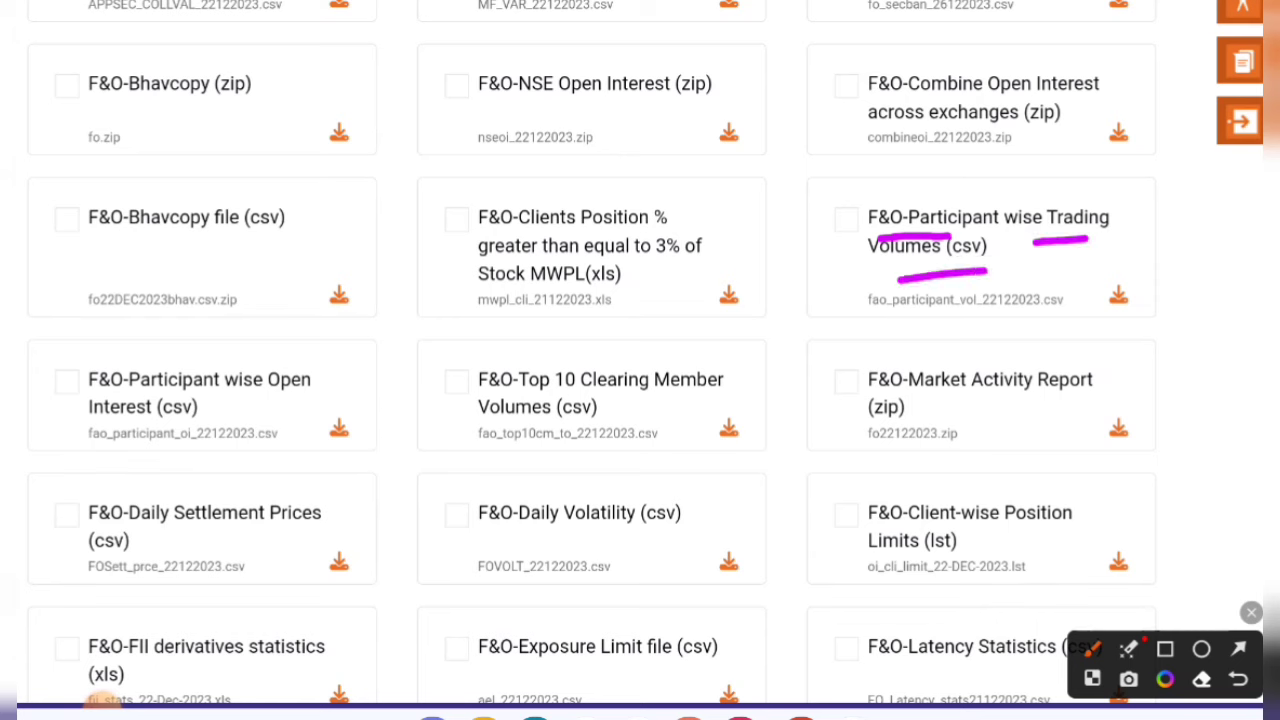
mouse_move(190, 470)
mouse_down()
mouse_move(385, 392)
mouse_move(60, 430)
mouse_move(232, 462)
mouse_up()
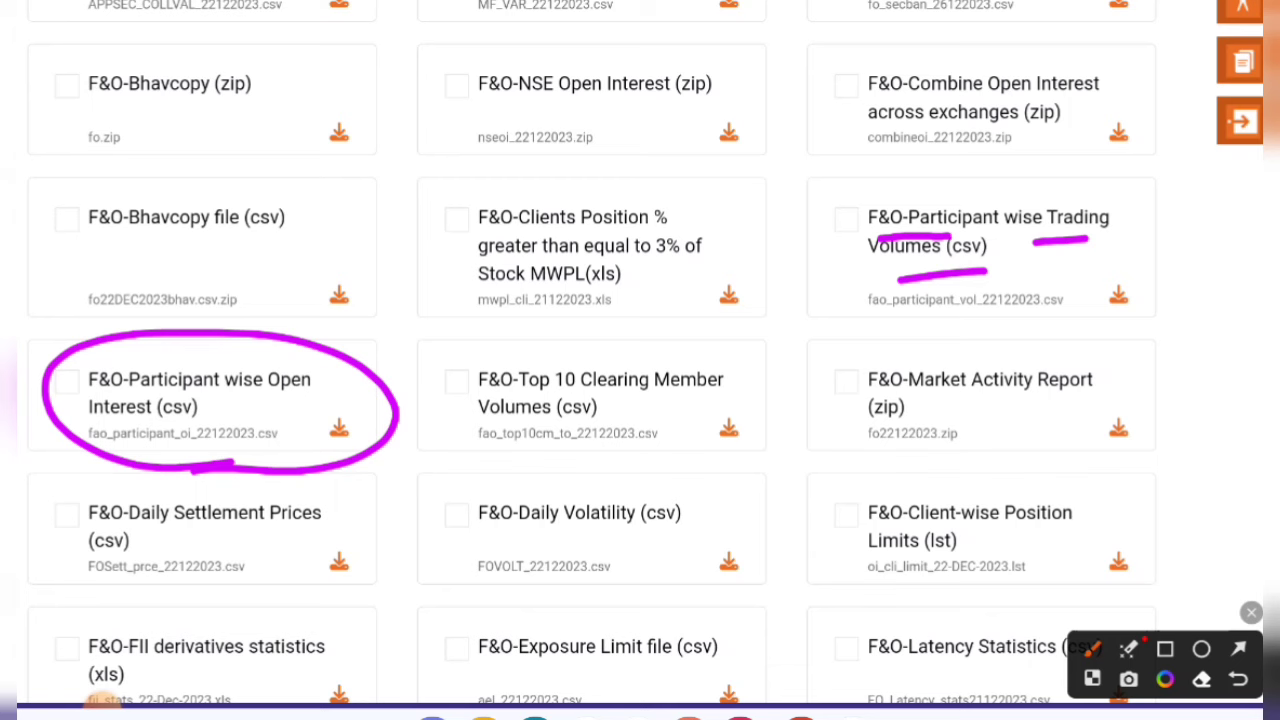
click(1251, 612)
- Circle the Participant wise Open Interest file, clear the mark, and download the CSV
click(1239, 685)
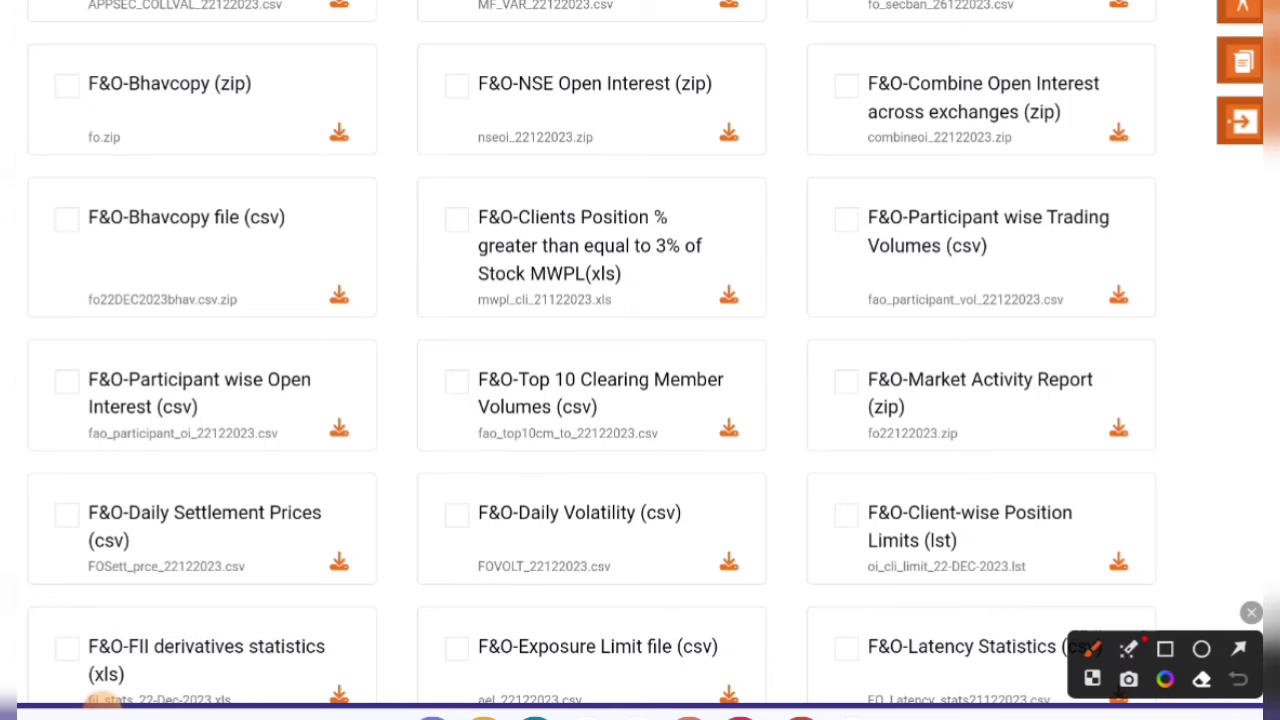
mouse_move(306, 428)
mouse_down()
mouse_move(371, 420)
mouse_move(365, 442)
mouse_up()
click(1251, 612)
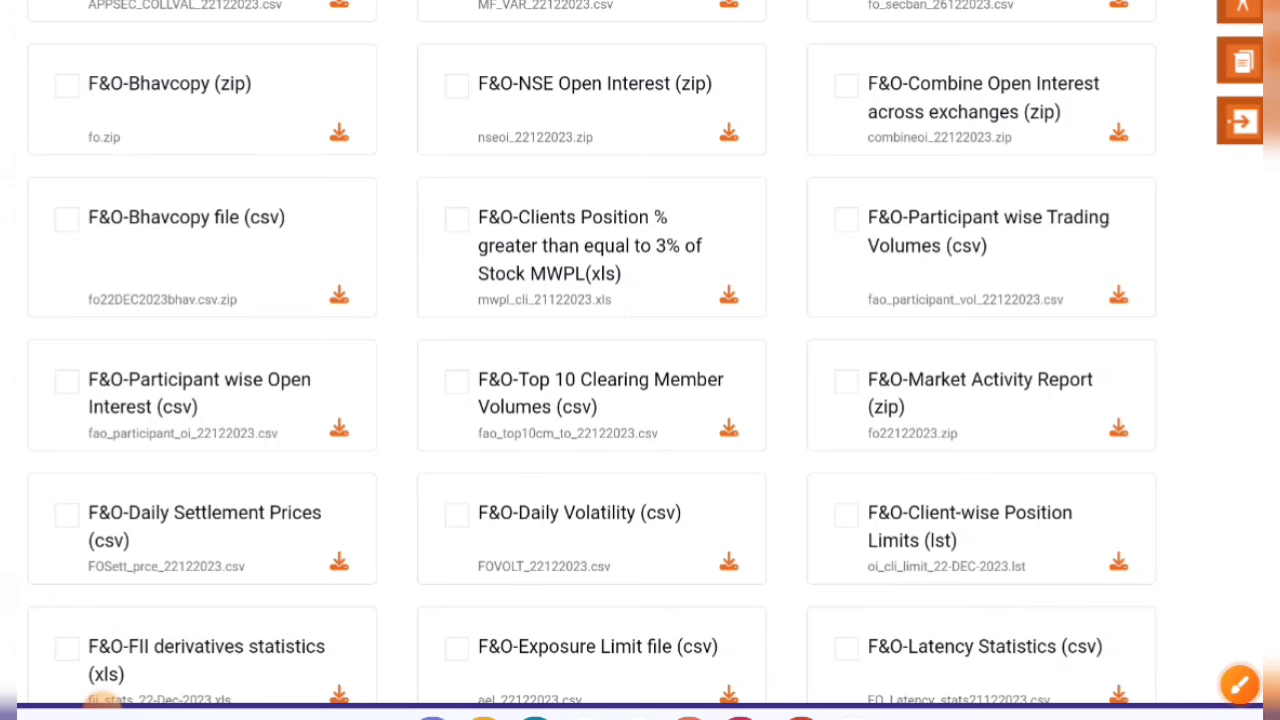
click(339, 428)
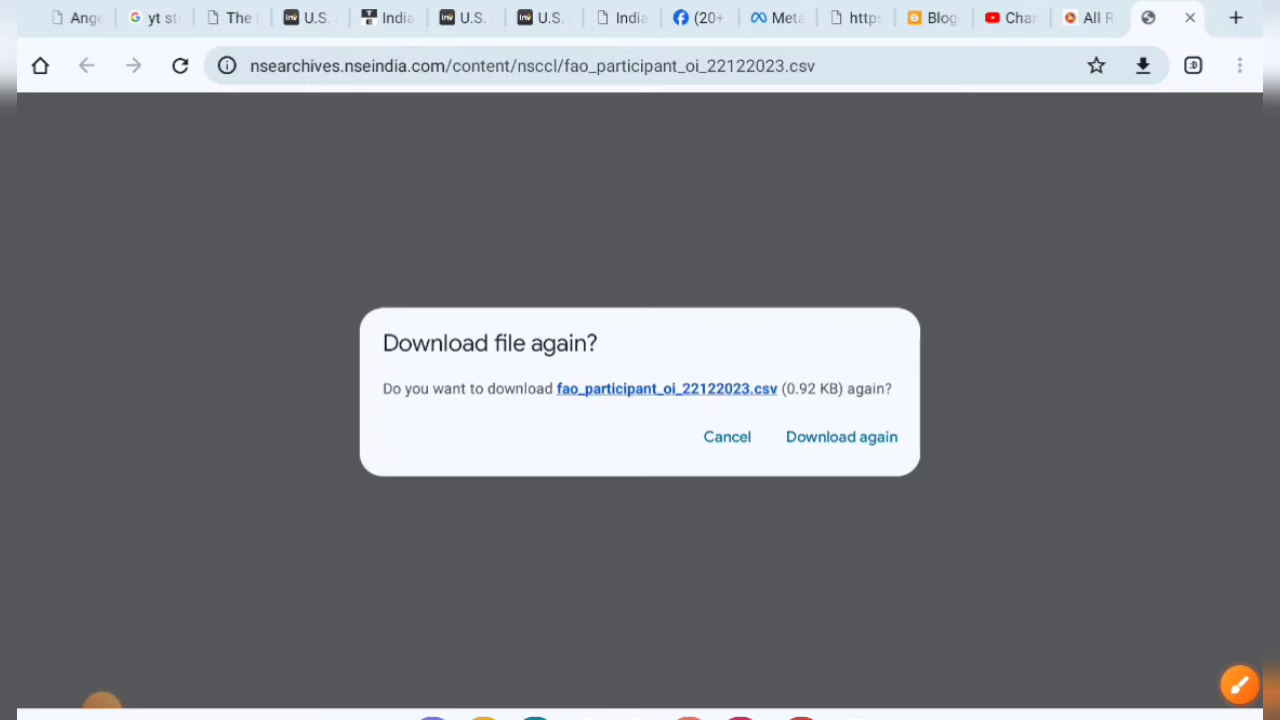
- Confirm Download again and open fao_participant_oi_22122023 (1).csv from the download notification
click(841, 437)
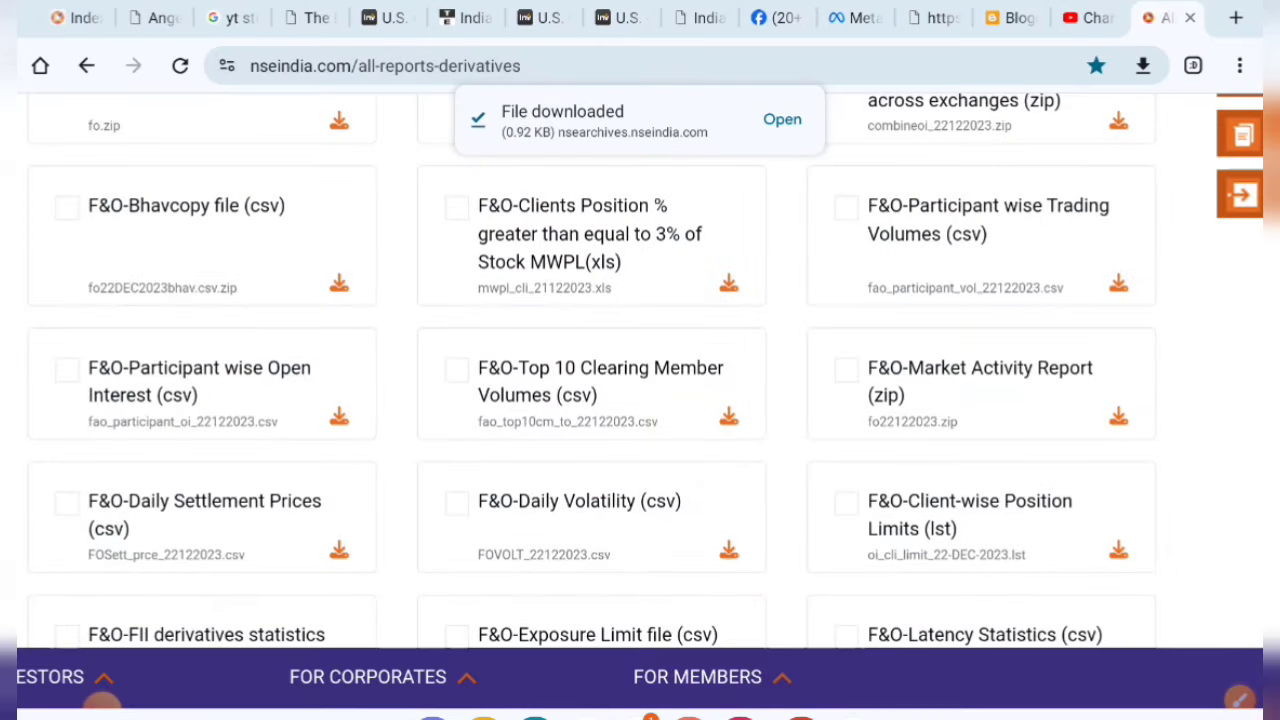
click(782, 119)
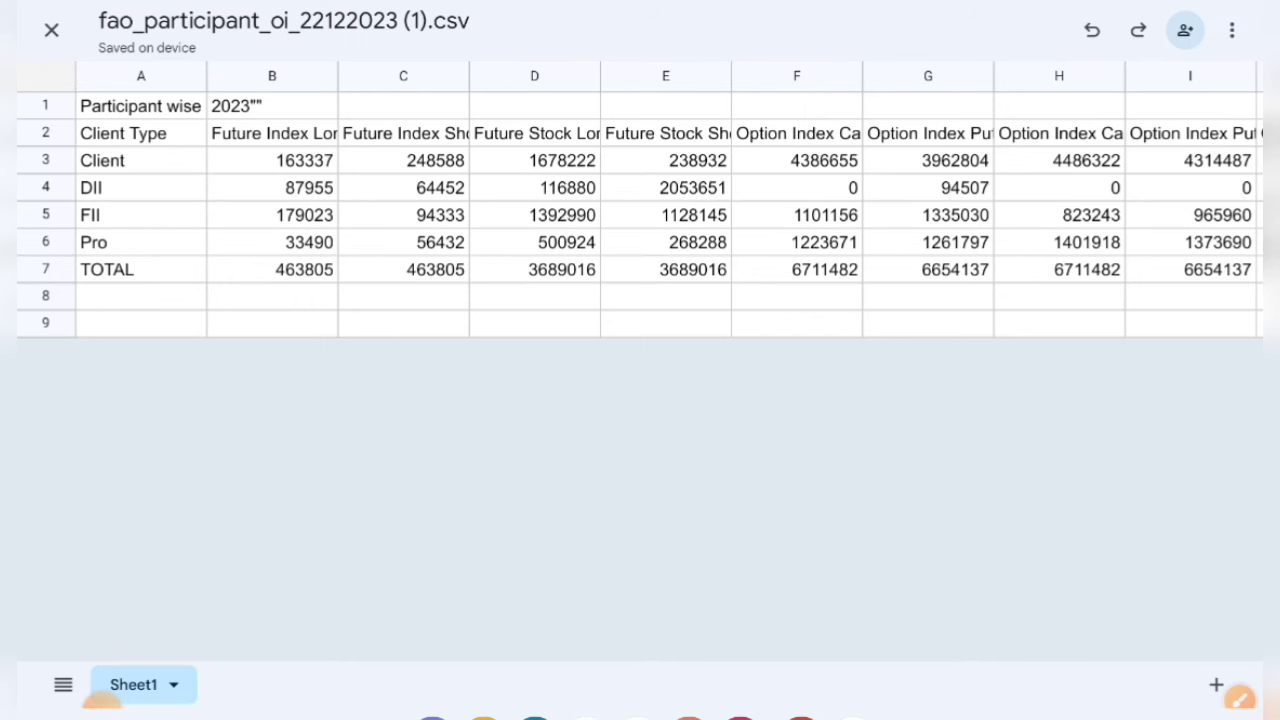
- Widen column B to show 'Future Index Long' and cancel the Google Sheets conversion prompt
scroll(640, 250, right, 5)
scroll(640, 250, left, 5)
scroll(400, 250, up, 2)
scroll(400, 250, up, 5)
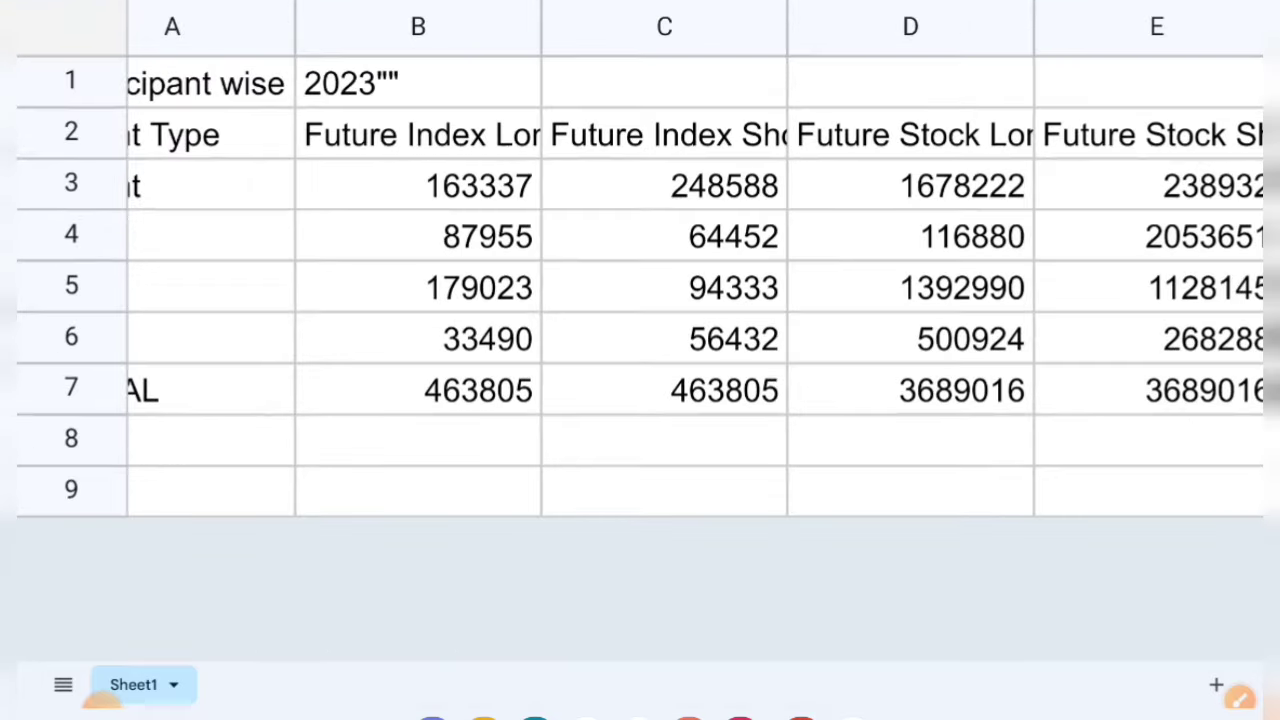
scroll(640, 300, left, 2)
scroll(640, 300, up, 2)
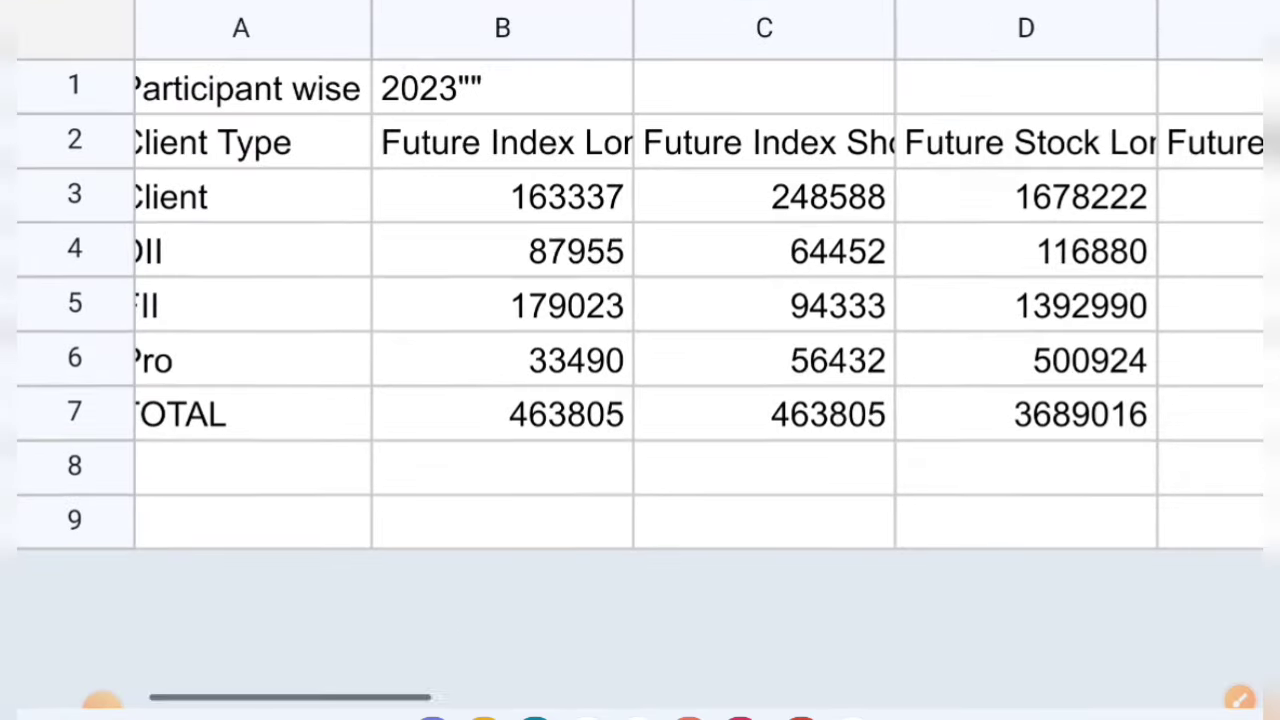
scroll(640, 350, down, 1)
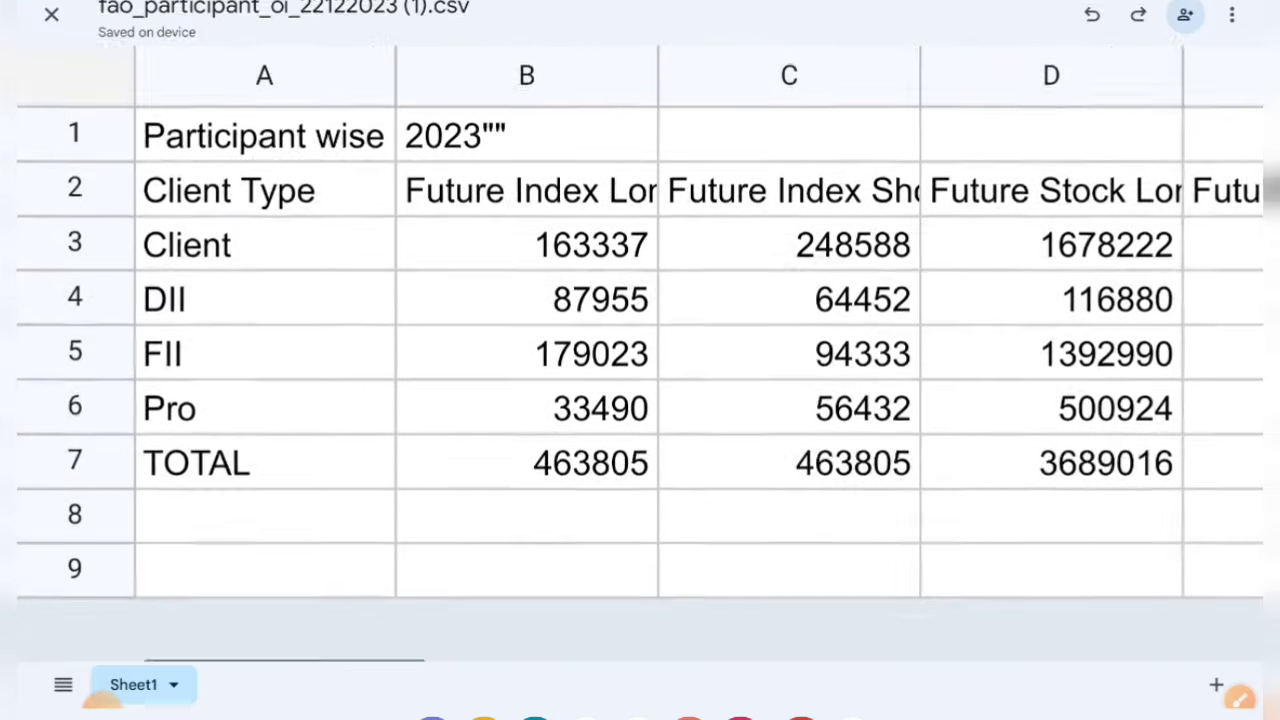
scroll(640, 350, up, 1)
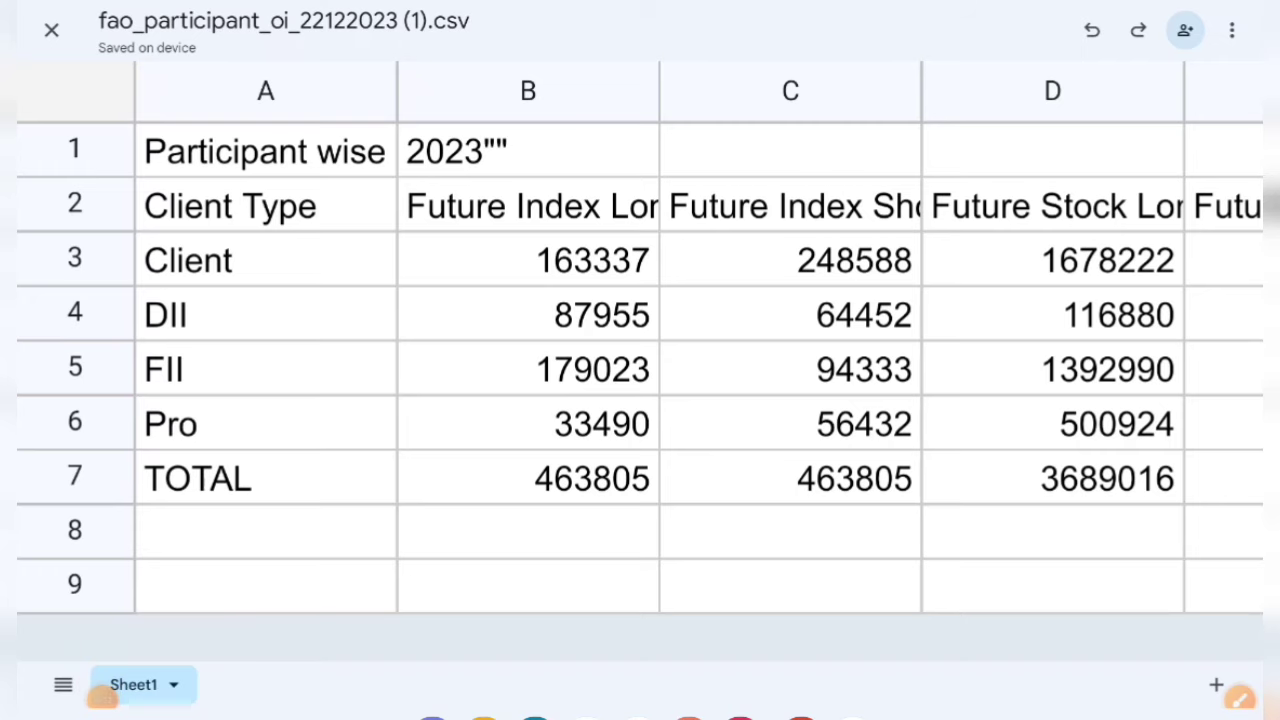
click(528, 91)
drag(660, 177, 733, 177)
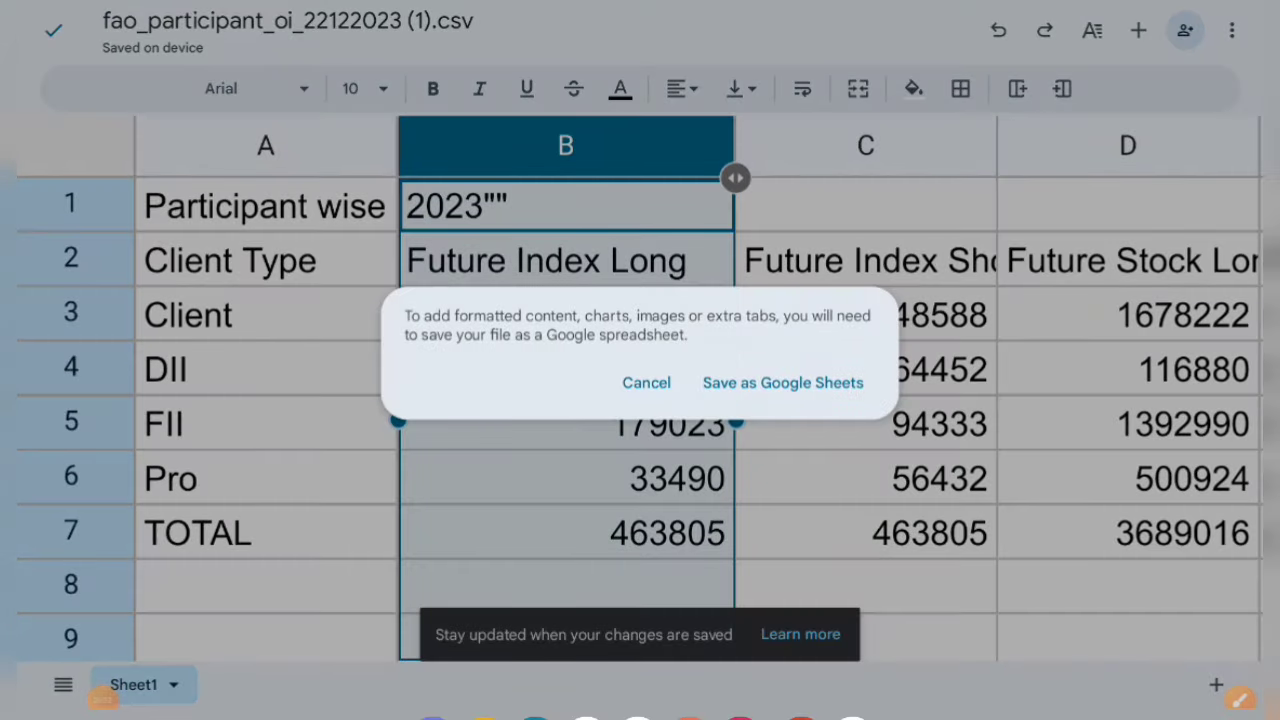
click(646, 382)
- Widen column C to show 'Future Index Short', then check cells B1, D8 and B8
click(866, 146)
drag(997, 177, 1080, 177)
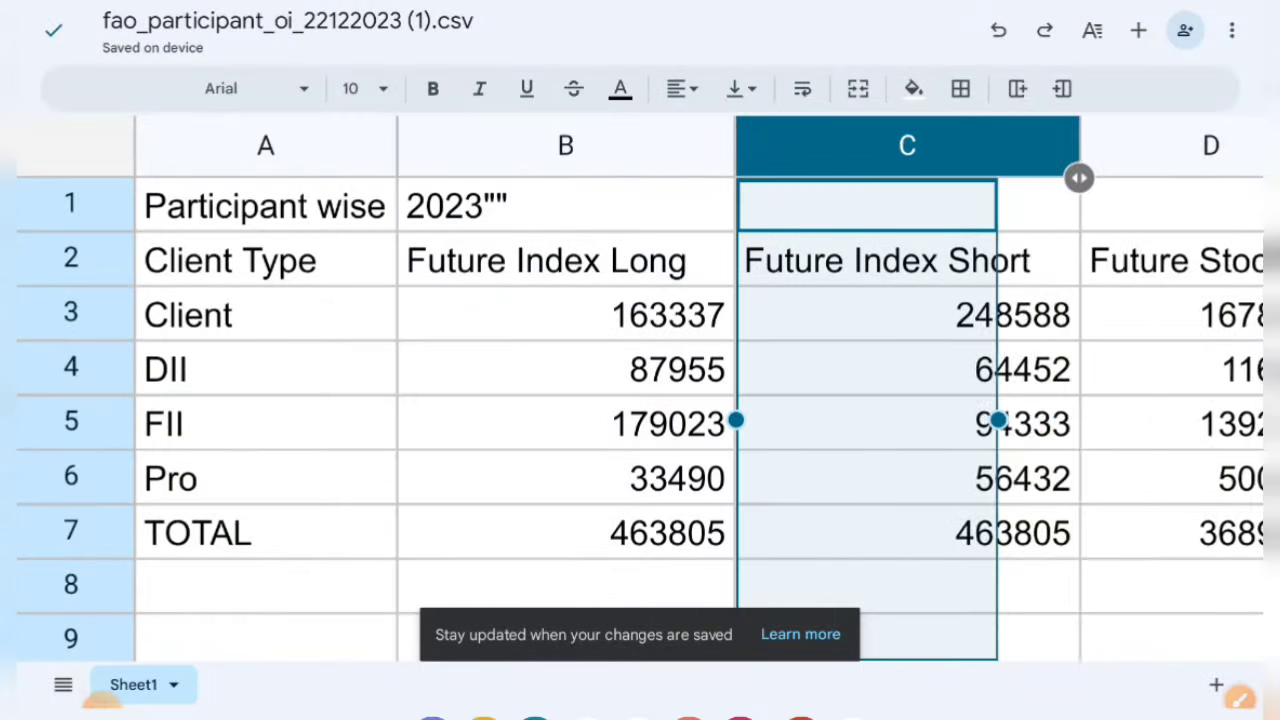
click(265, 585)
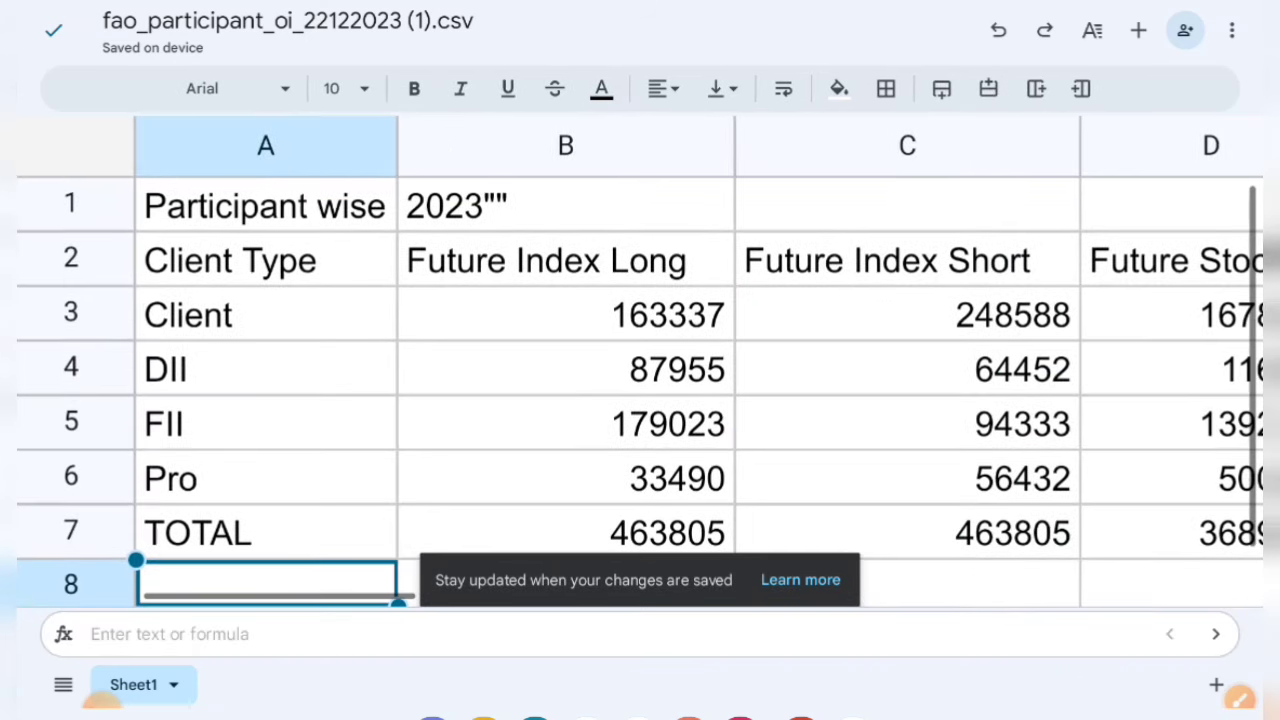
click(565, 205)
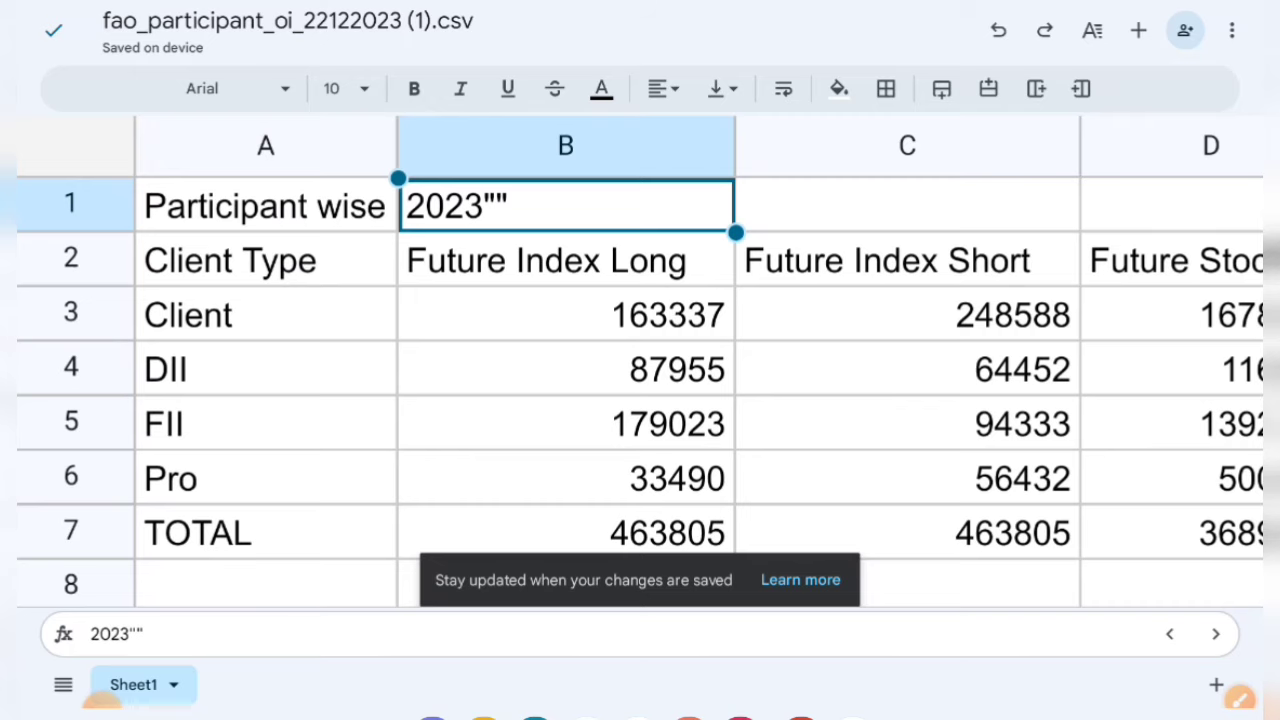
click(1170, 584)
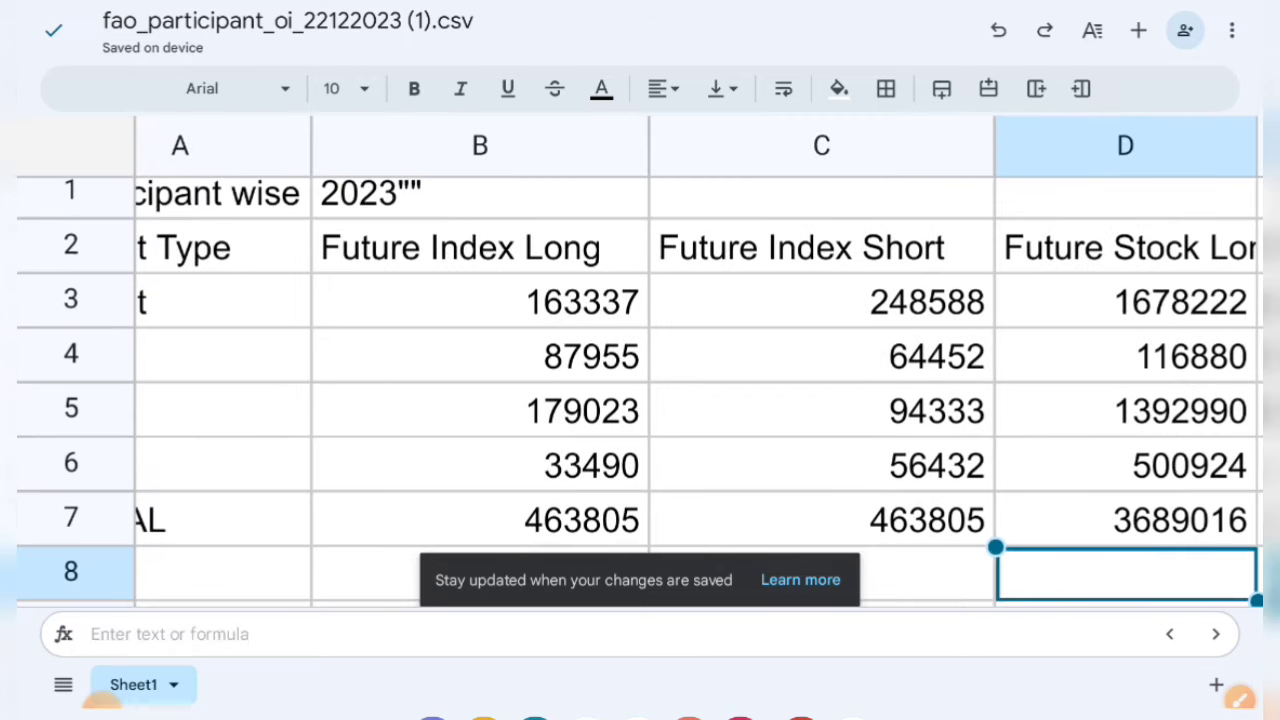
click(365, 575)
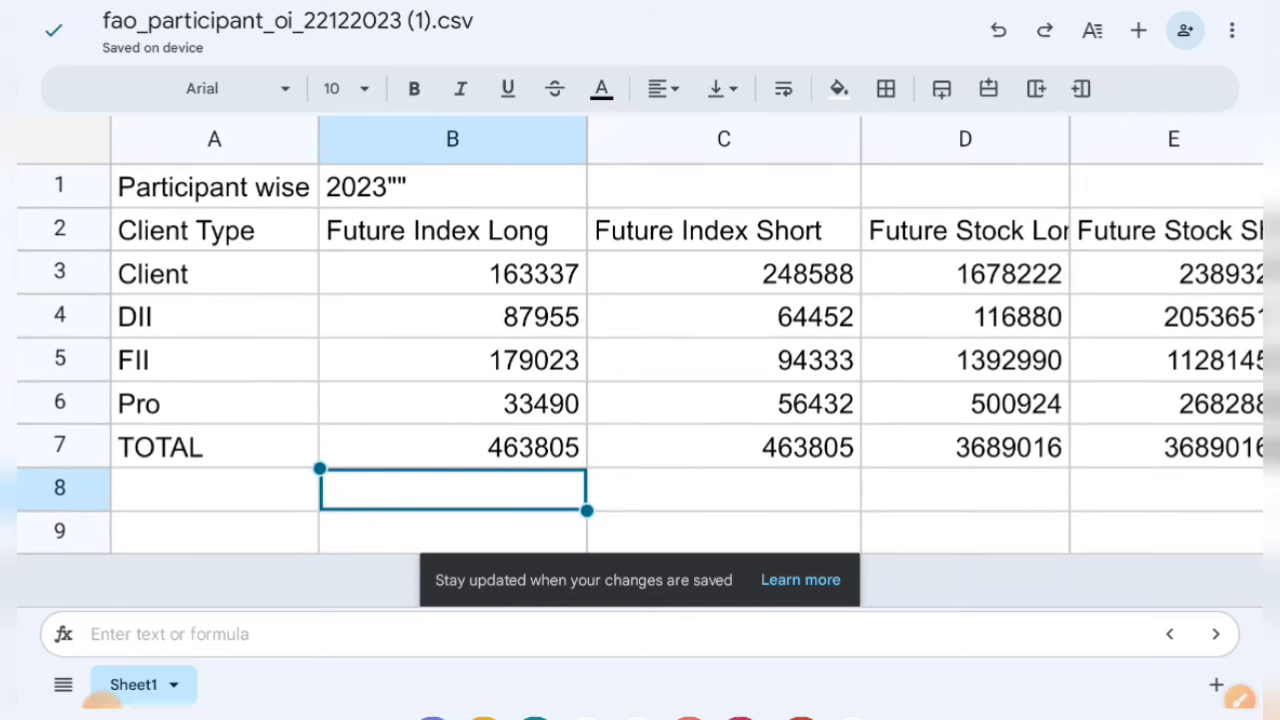
click(1240, 698)
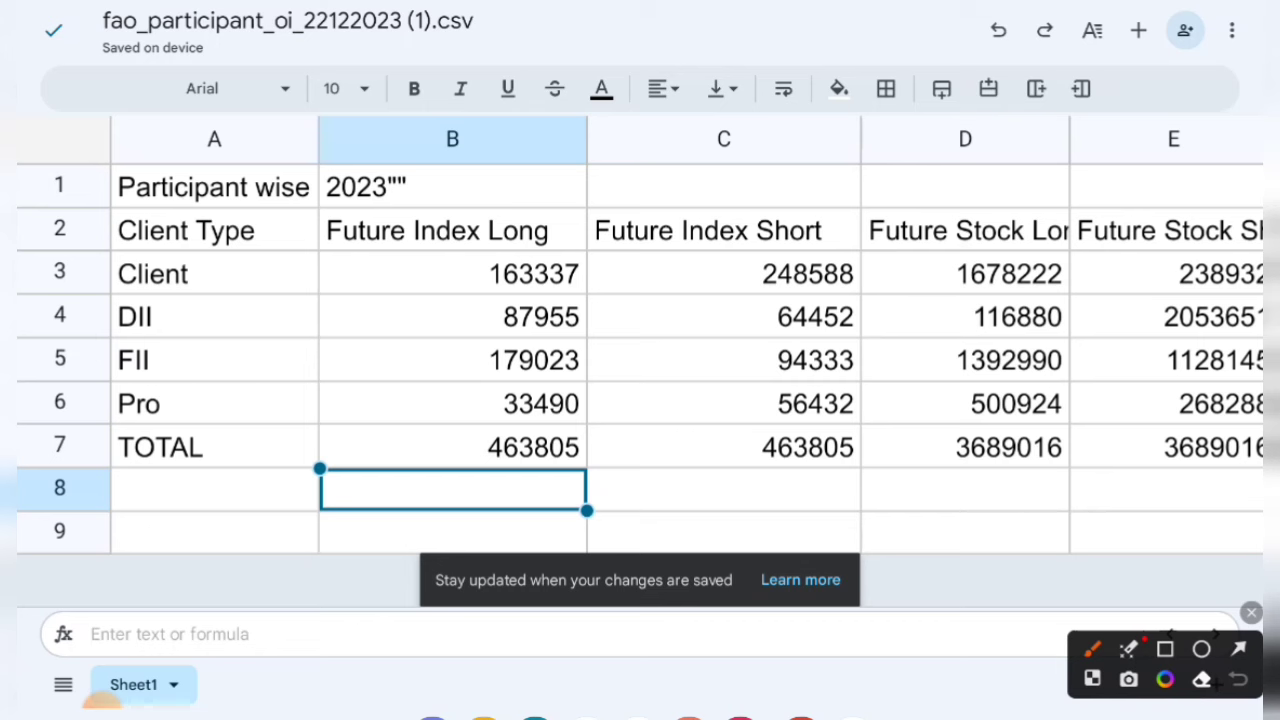
drag(314, 257, 558, 254)
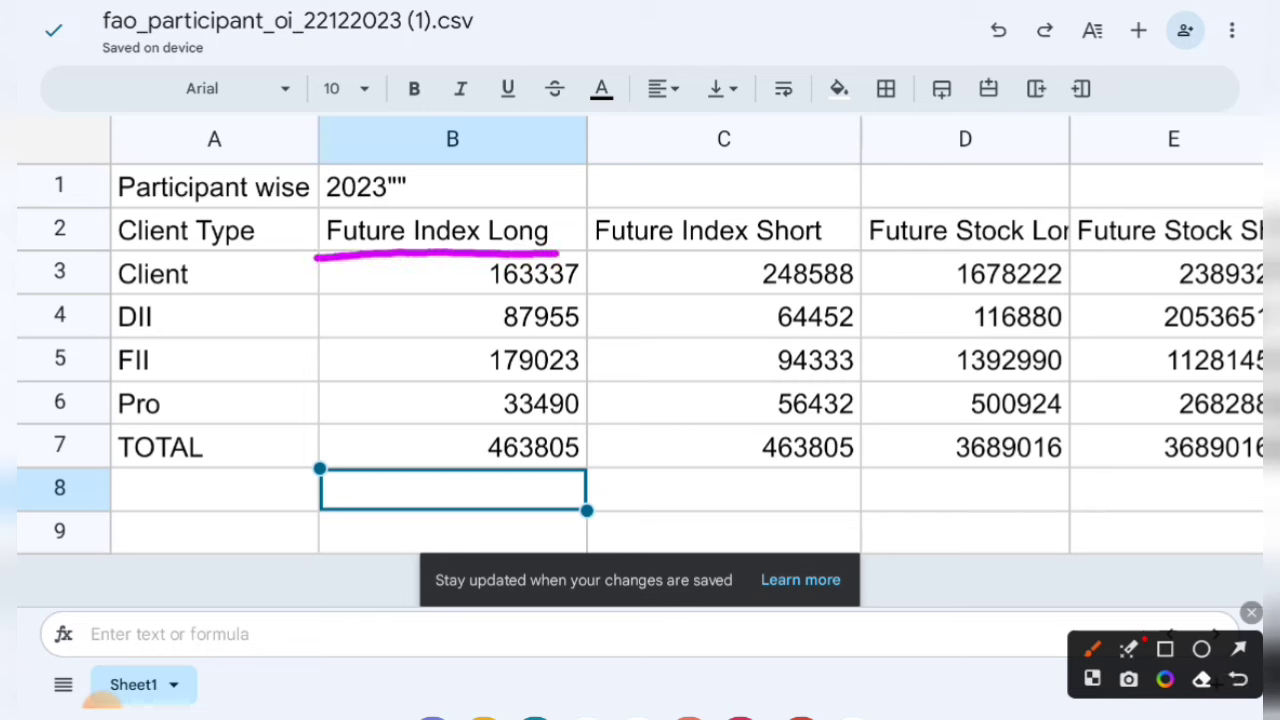
drag(592, 256, 856, 256)
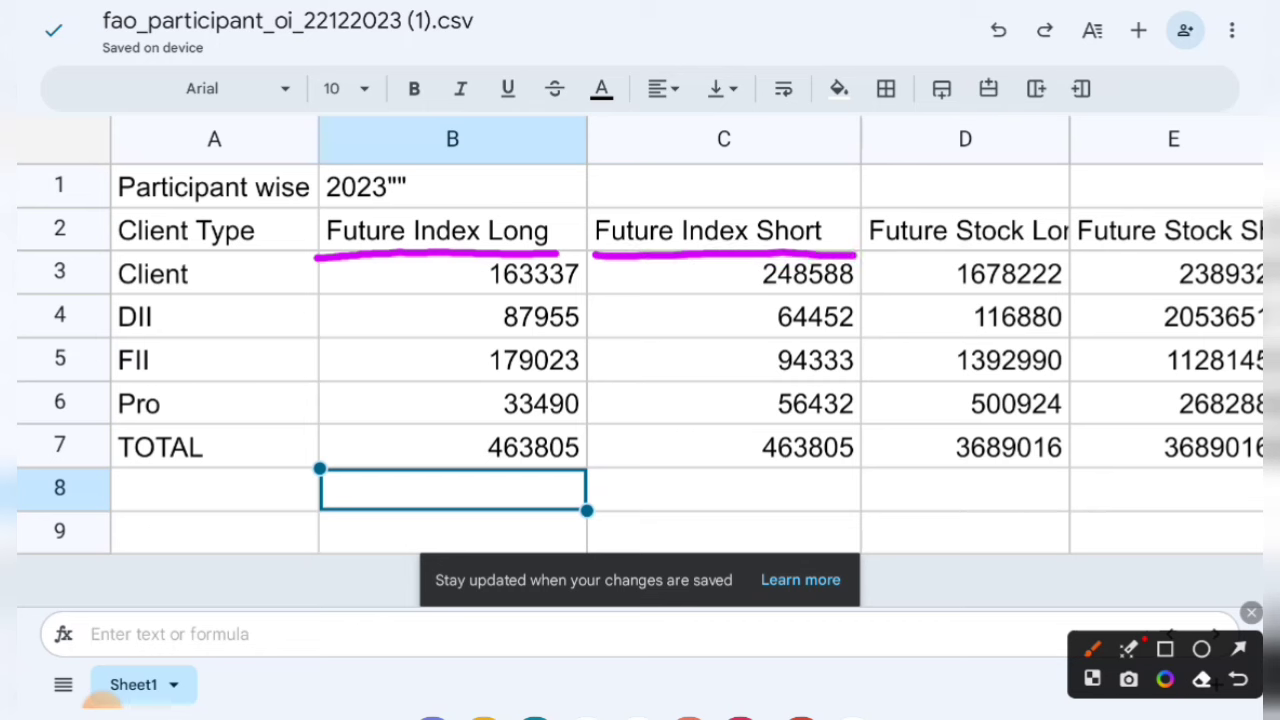
drag(522, 186, 582, 167)
drag(795, 188, 872, 160)
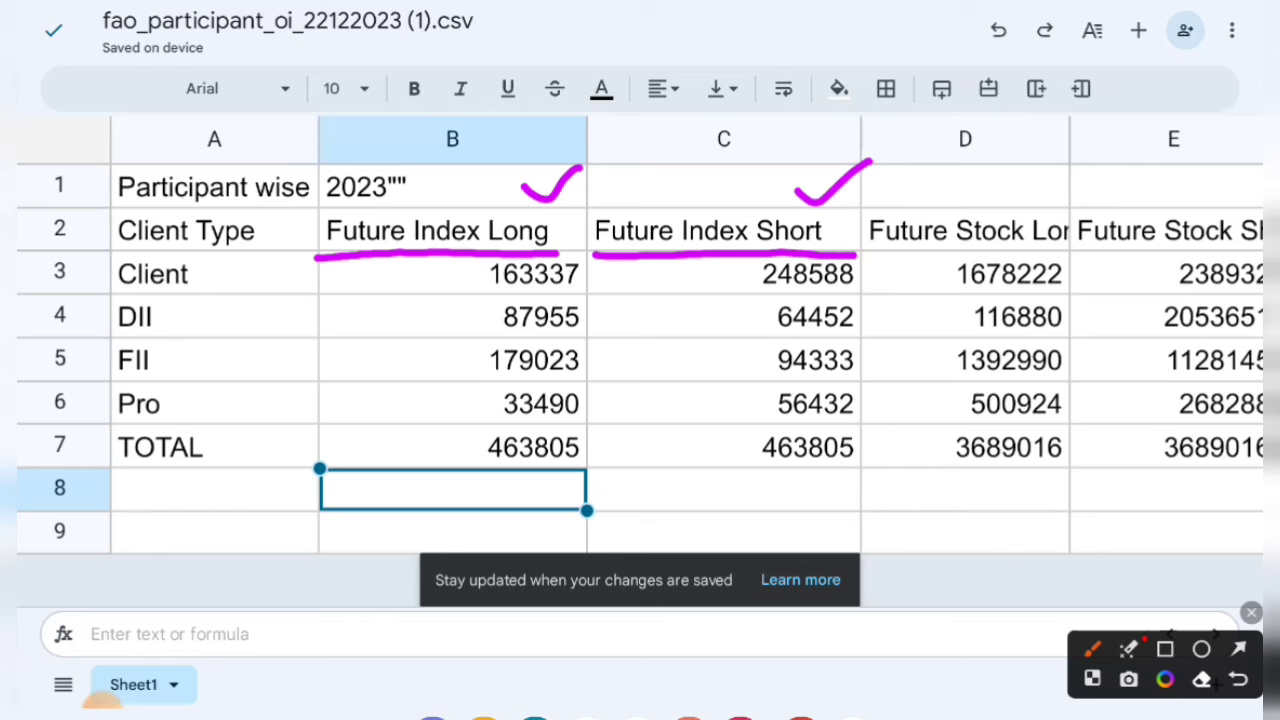
click(465, 259)
mouse_move(465, 259)
mouse_down()
mouse_move(453, 466)
mouse_move(592, 430)
mouse_move(600, 480)
mouse_up()
mouse_move(456, 495)
mouse_down()
mouse_move(510, 532)
mouse_move(512, 555)
mouse_up()
mouse_move(535, 493)
mouse_down()
mouse_move(540, 530)
mouse_move(566, 542)
mouse_up()
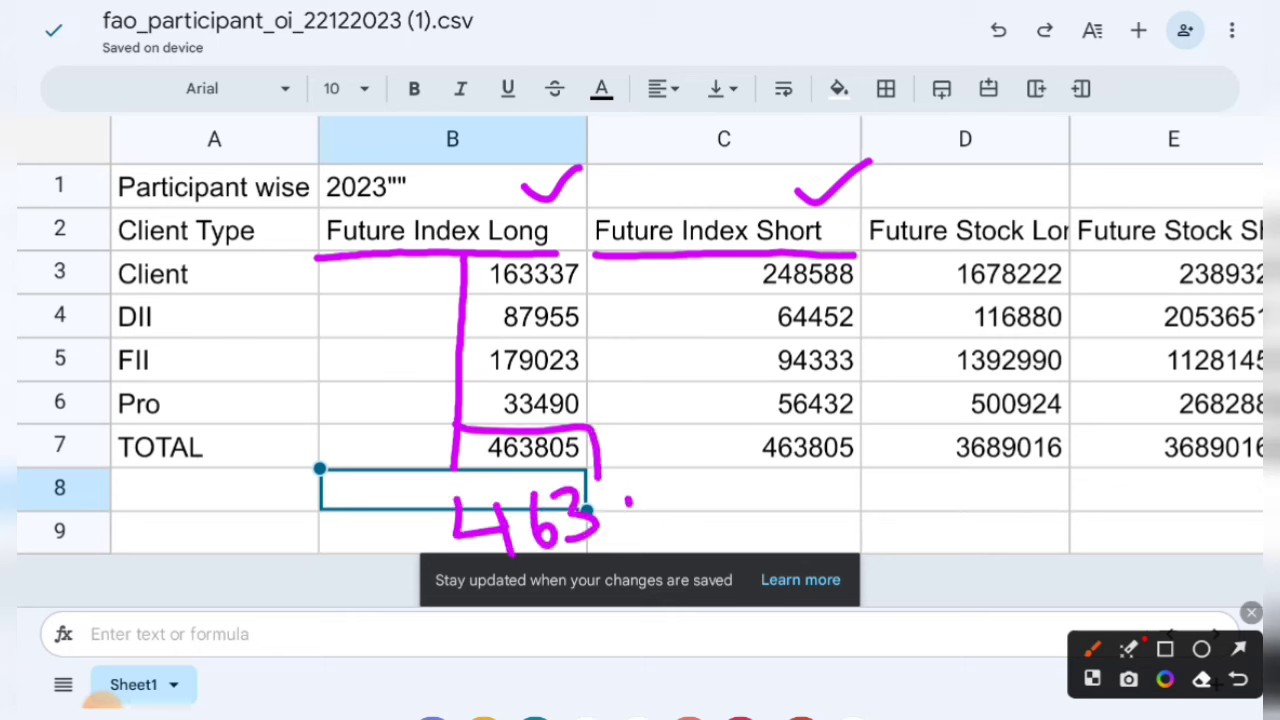
drag(630, 482, 660, 480)
mouse_move(686, 478)
mouse_down()
mouse_move(682, 534)
mouse_move(716, 464)
mouse_up()
mouse_move(896, 456)
mouse_down()
mouse_move(870, 432)
mouse_move(790, 412)
mouse_move(735, 462)
mouse_move(900, 462)
mouse_up()
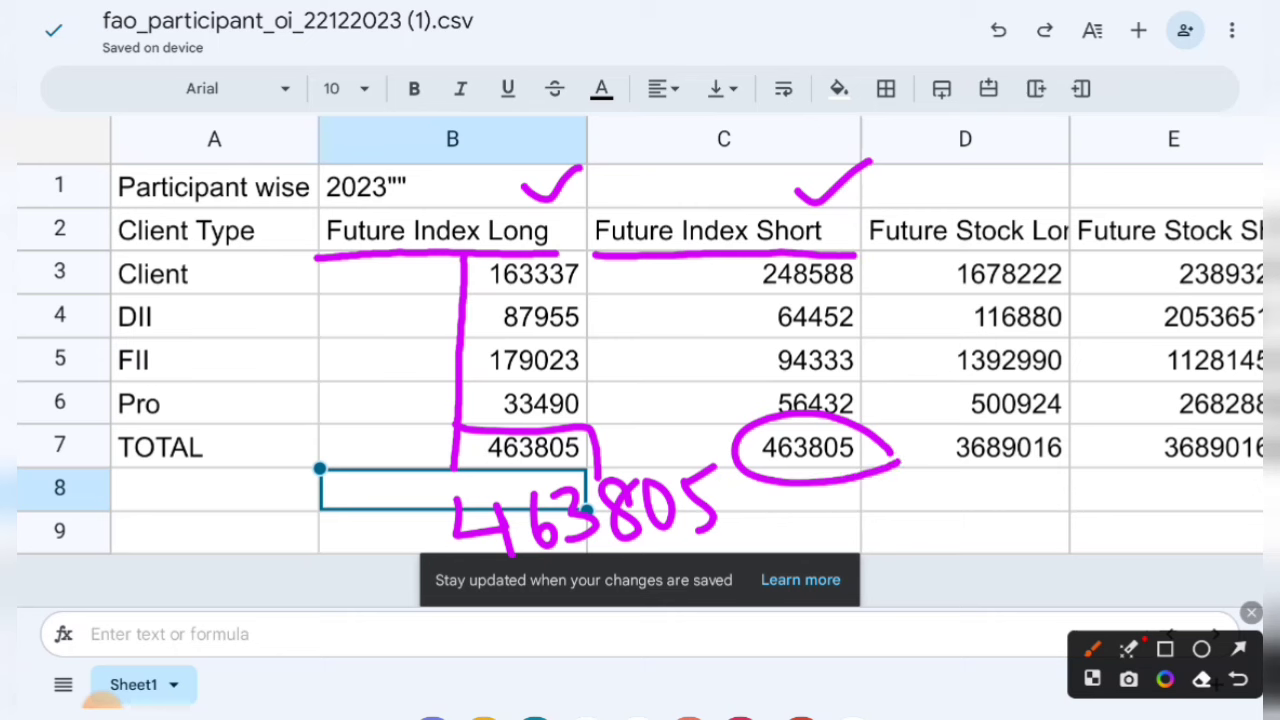
click(1251, 612)
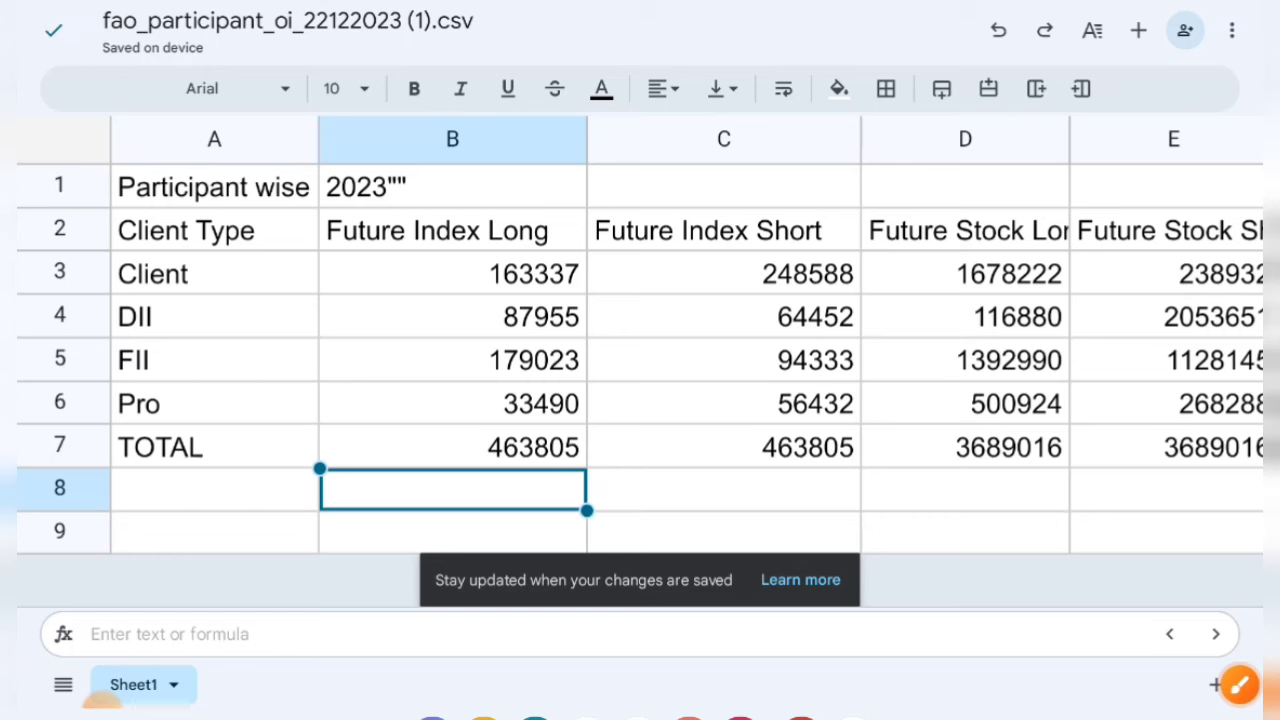
click(965, 531)
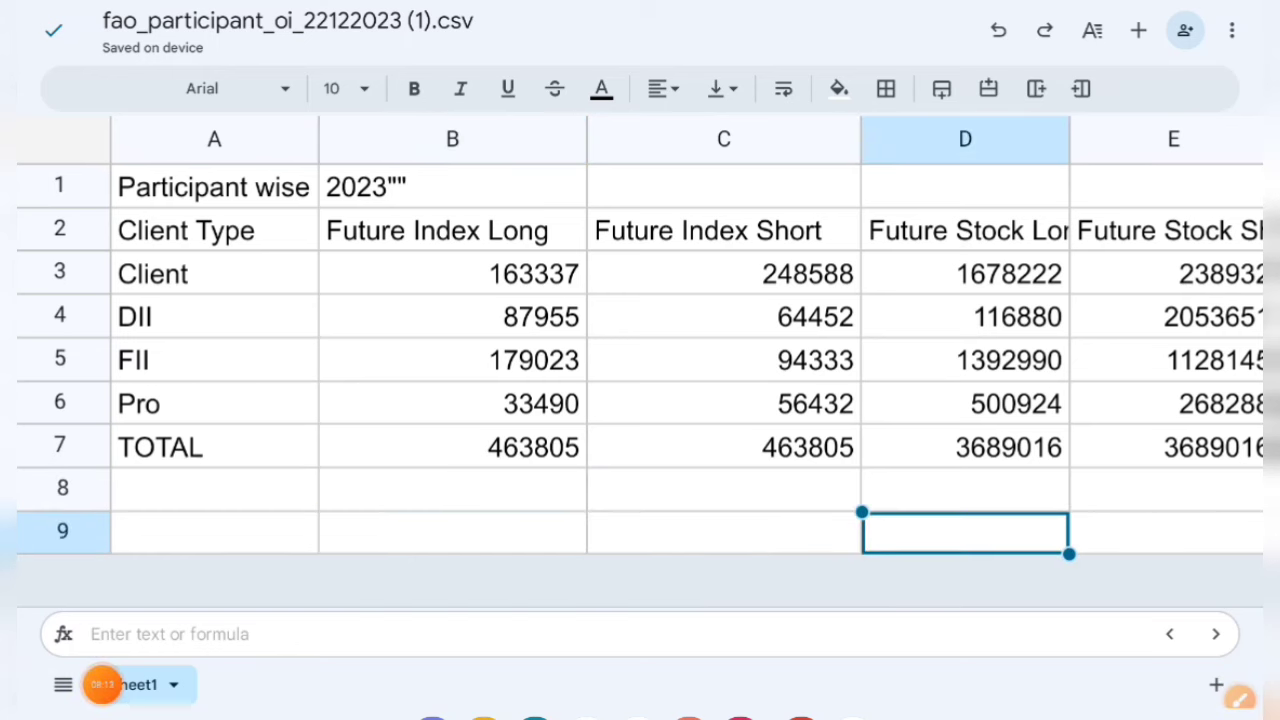
click(1240, 698)
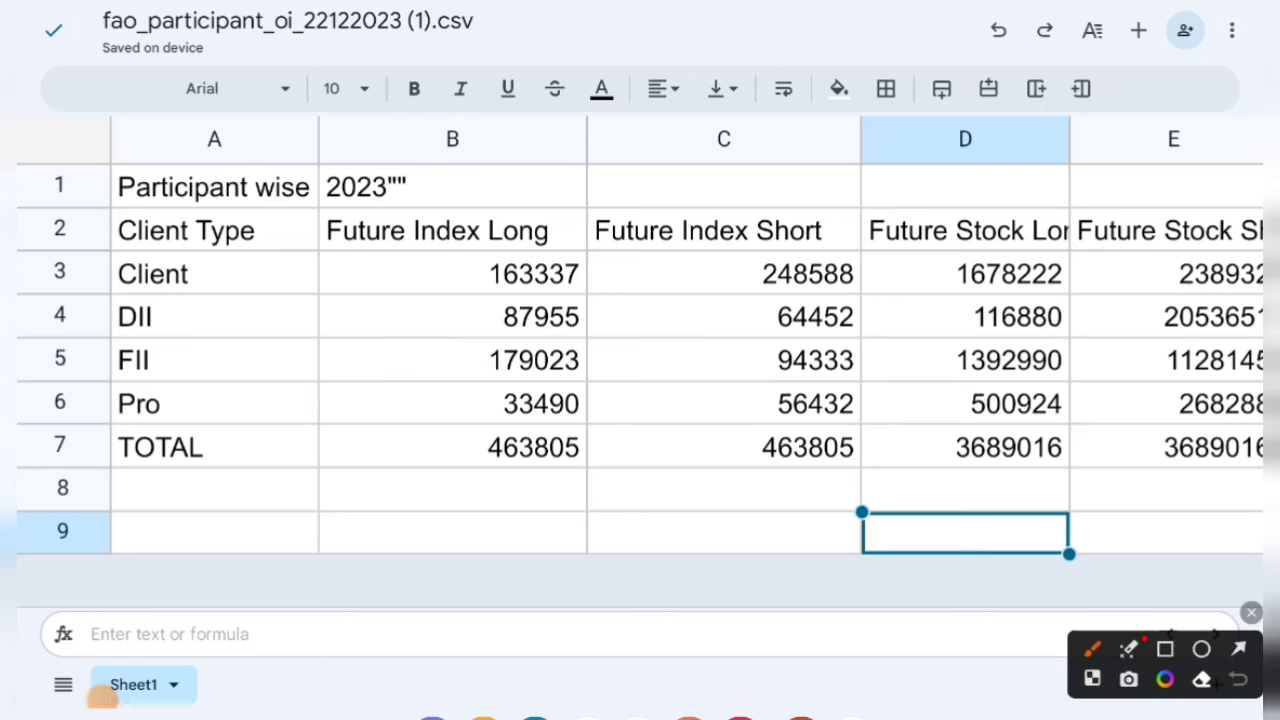
drag(175, 489, 130, 490)
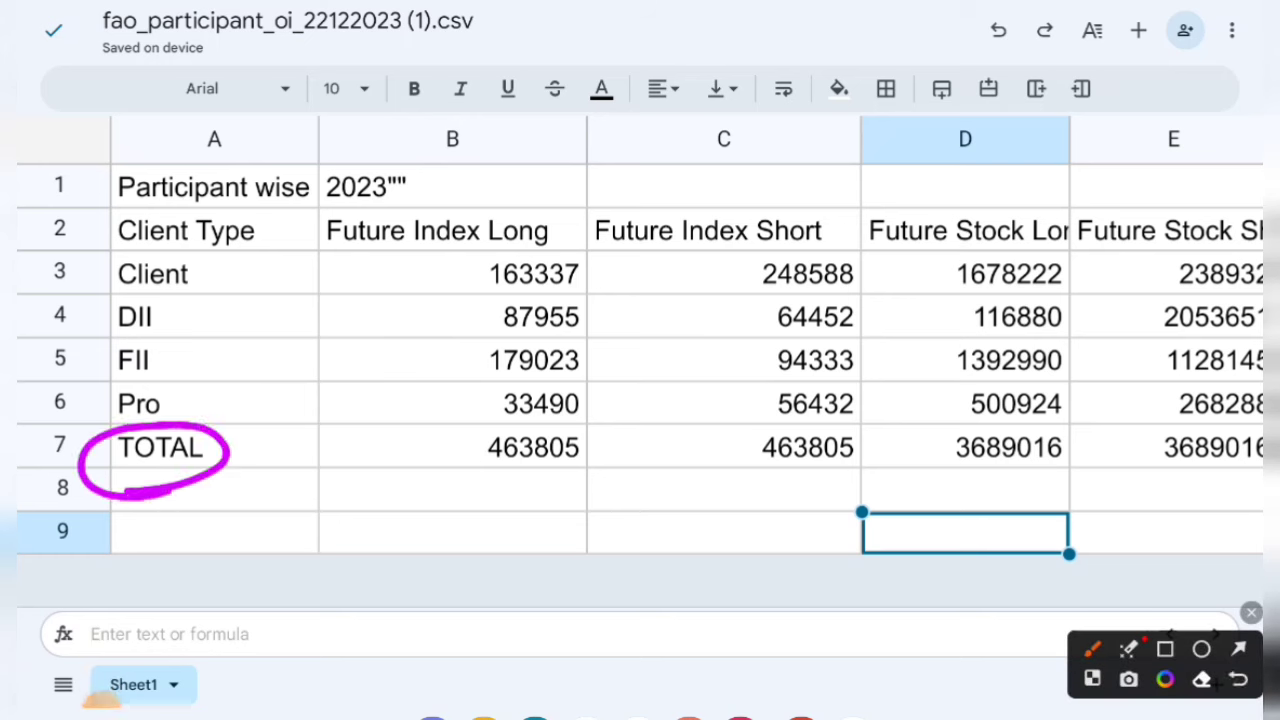
click(419, 400)
mouse_move(452, 262)
mouse_down()
mouse_move(455, 412)
mouse_move(471, 410)
mouse_up()
drag(442, 482, 595, 479)
mouse_move(693, 256)
mouse_down()
mouse_move(716, 408)
mouse_move(692, 396)
mouse_move(742, 386)
mouse_up()
drag(692, 481, 862, 478)
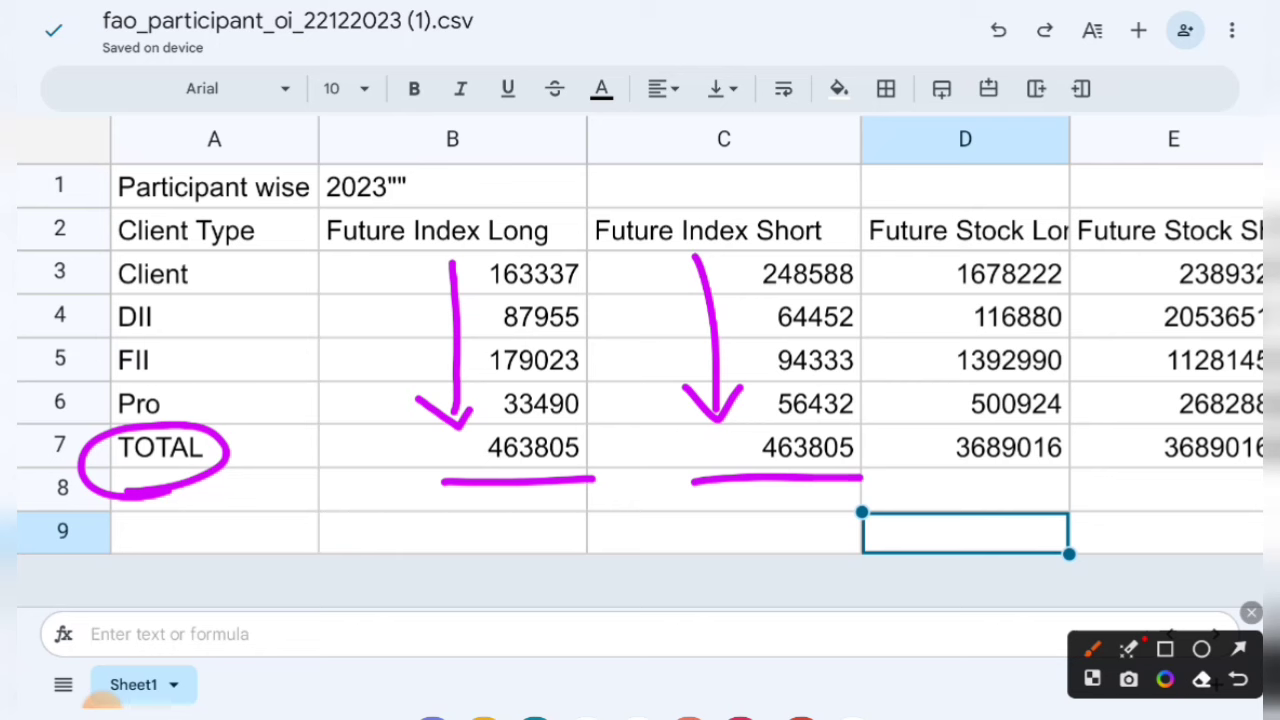
click(1251, 612)
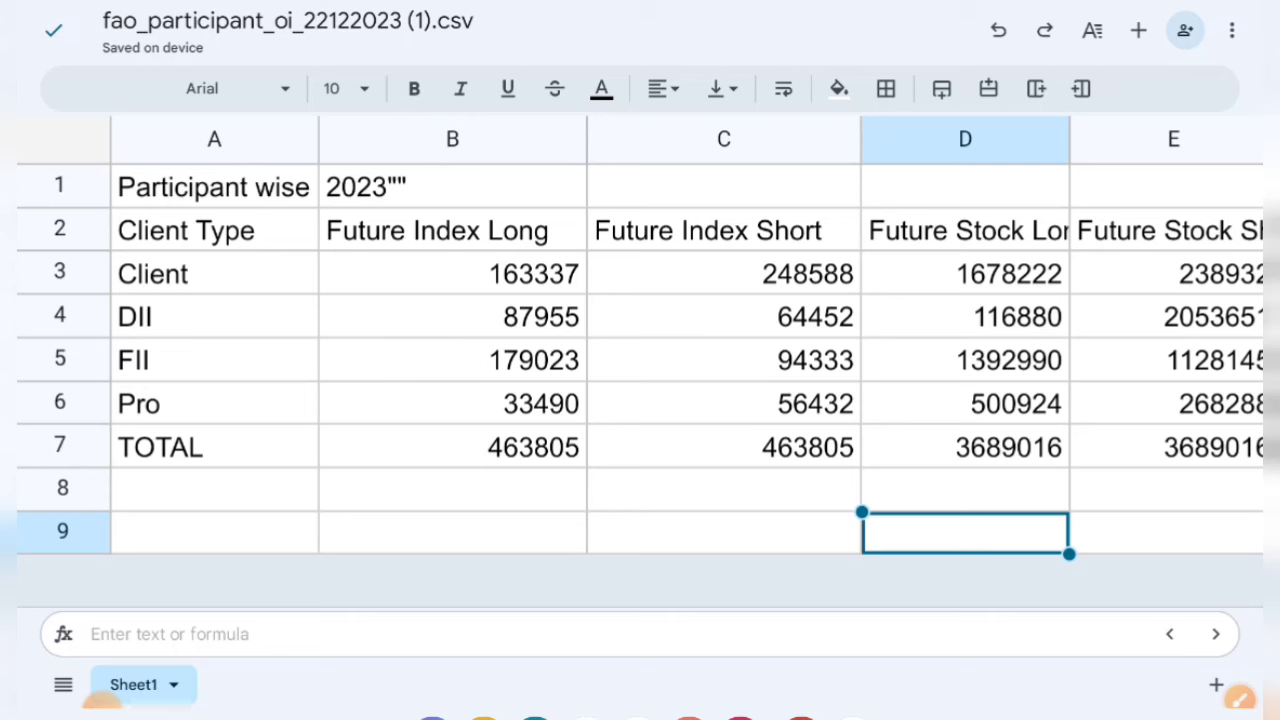
- Select FII's long and short index futures (B5:C5) and circle their 273,356 sum
click(452, 360)
drag(587, 381, 861, 381)
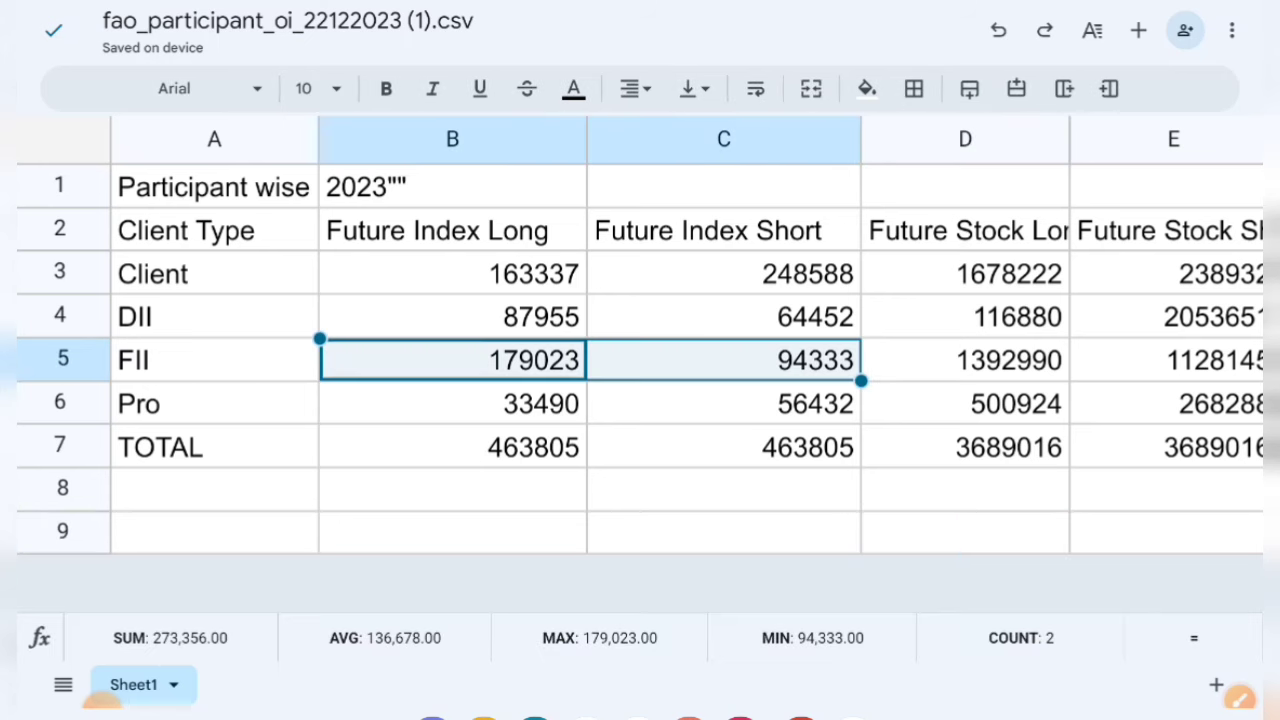
click(1240, 697)
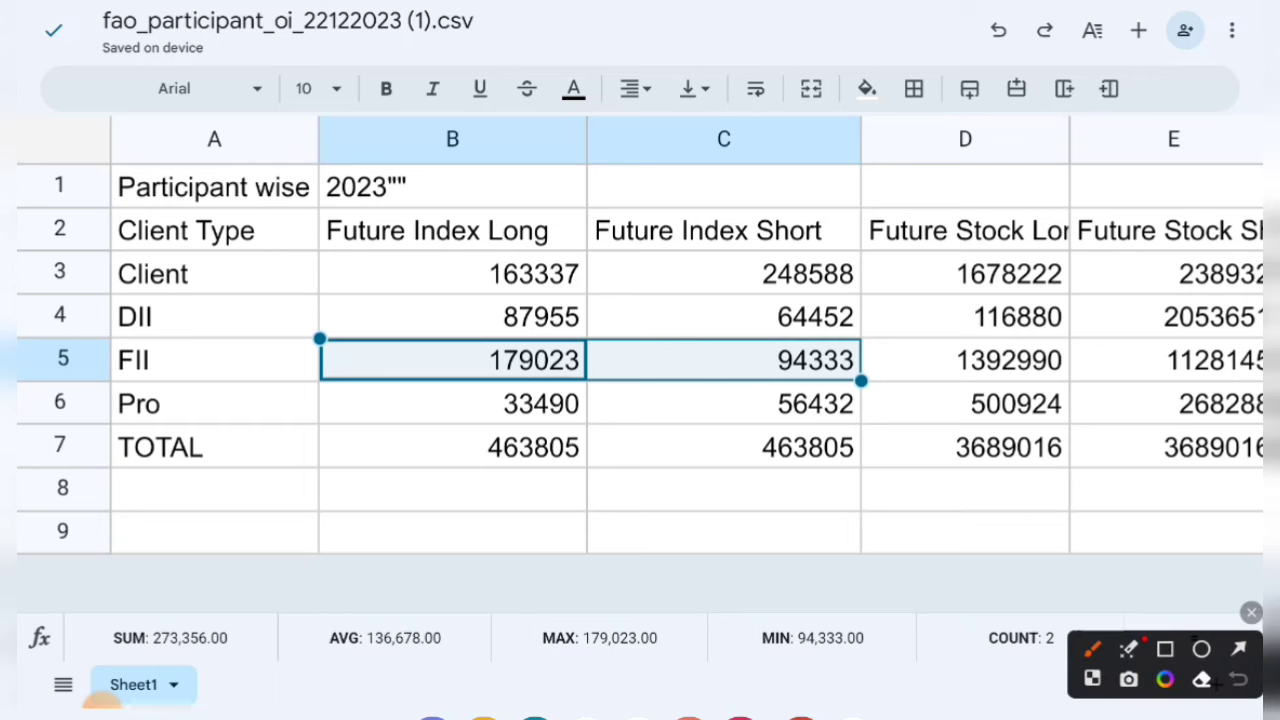
drag(258, 644, 260, 646)
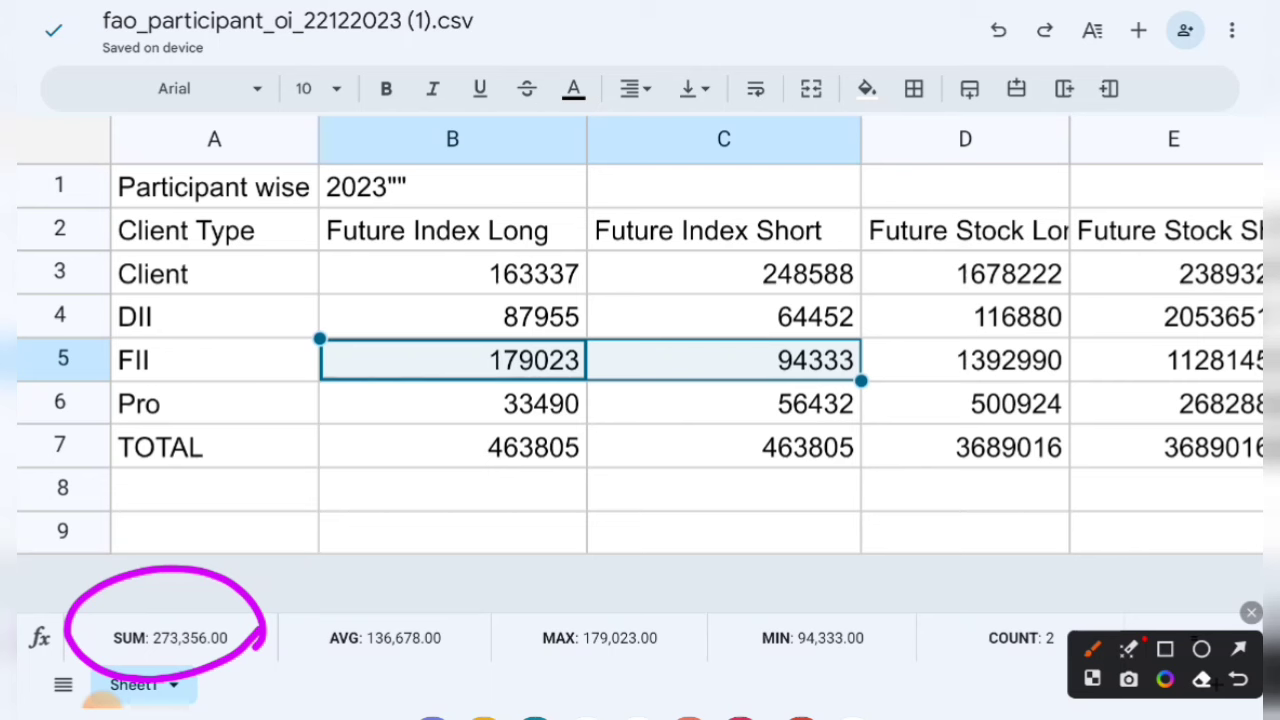
- Handwrite 179023 × 100 over a fraction line, linking the two FII values to the sum
mouse_move(660, 182)
mouse_down()
mouse_move(659, 248)
mouse_move(700, 230)
mouse_up()
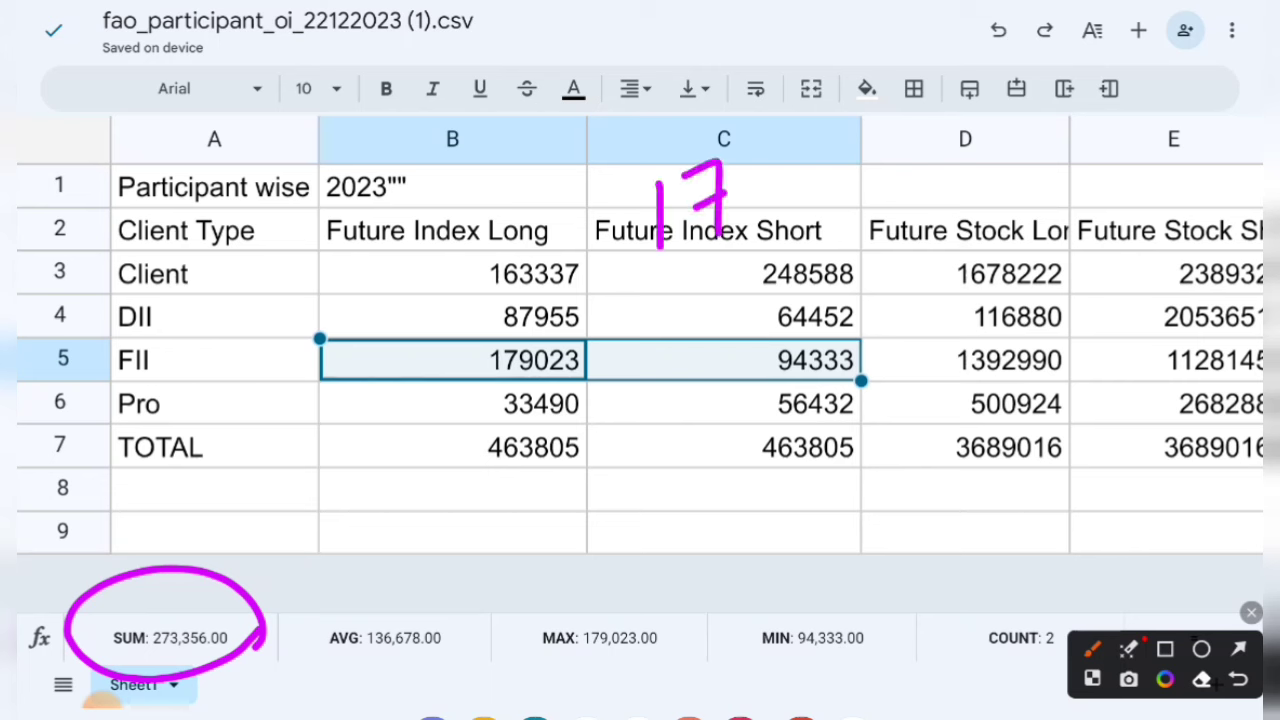
mouse_move(772, 160)
mouse_down()
mouse_move(750, 222)
mouse_move(794, 150)
mouse_up()
mouse_move(842, 132)
mouse_down()
mouse_move(837, 152)
mouse_move(880, 192)
mouse_up()
drag(878, 124, 886, 180)
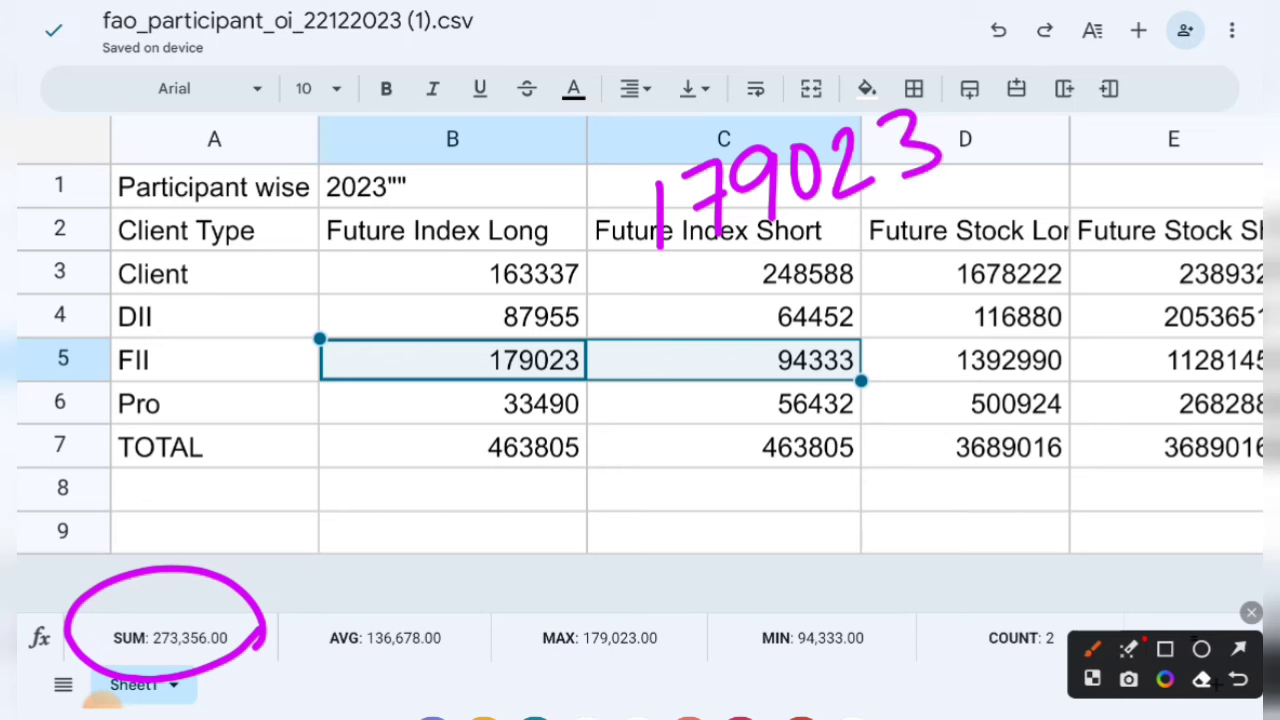
drag(944, 102, 1004, 152)
mouse_move(1000, 100)
mouse_down()
mouse_move(948, 160)
mouse_move(1034, 142)
mouse_up()
drag(1062, 76, 1100, 62)
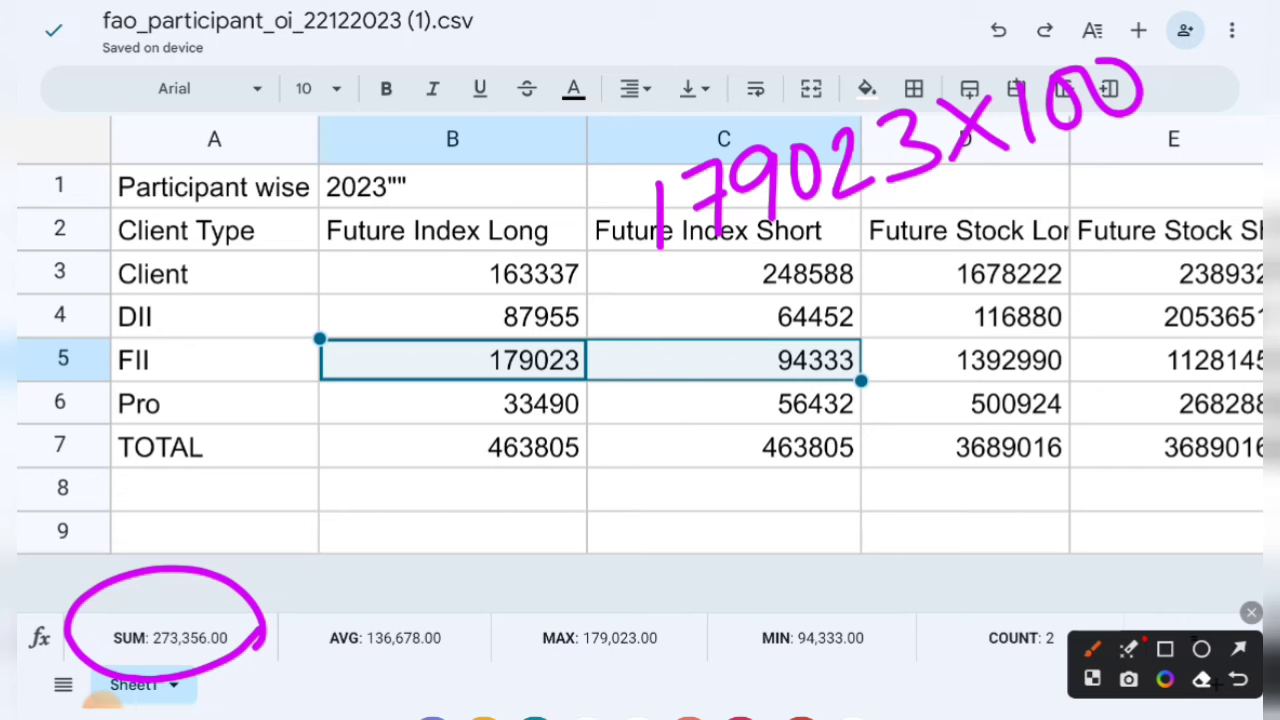
drag(680, 268, 1128, 120)
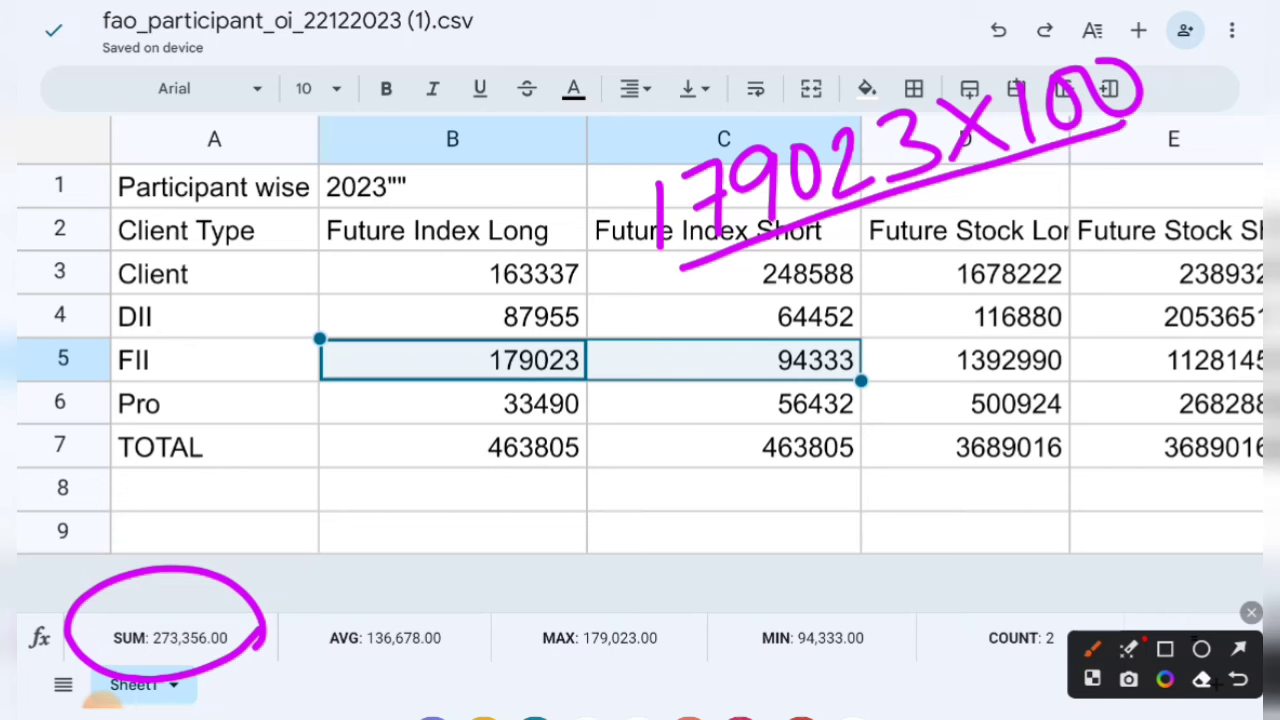
drag(565, 382, 780, 395)
mouse_move(638, 397)
mouse_down()
mouse_move(680, 396)
mouse_move(657, 420)
mouse_up()
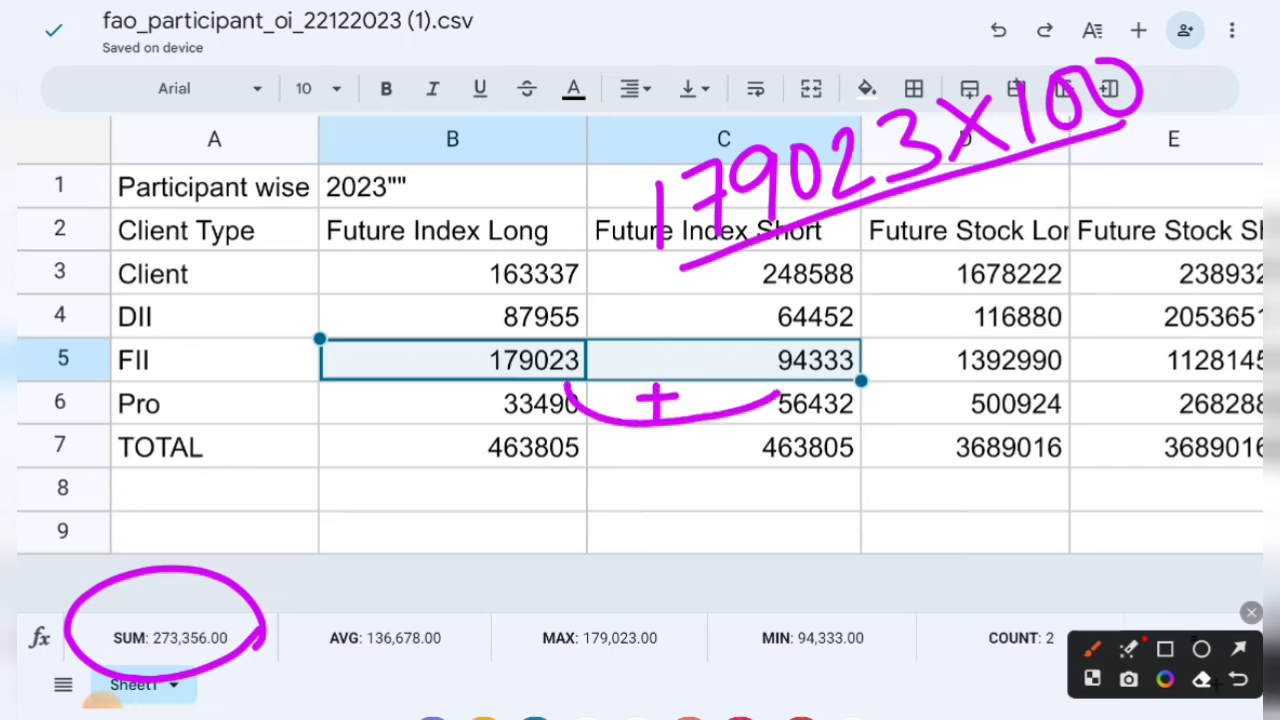
drag(395, 532, 280, 592)
drag(300, 550, 345, 585)
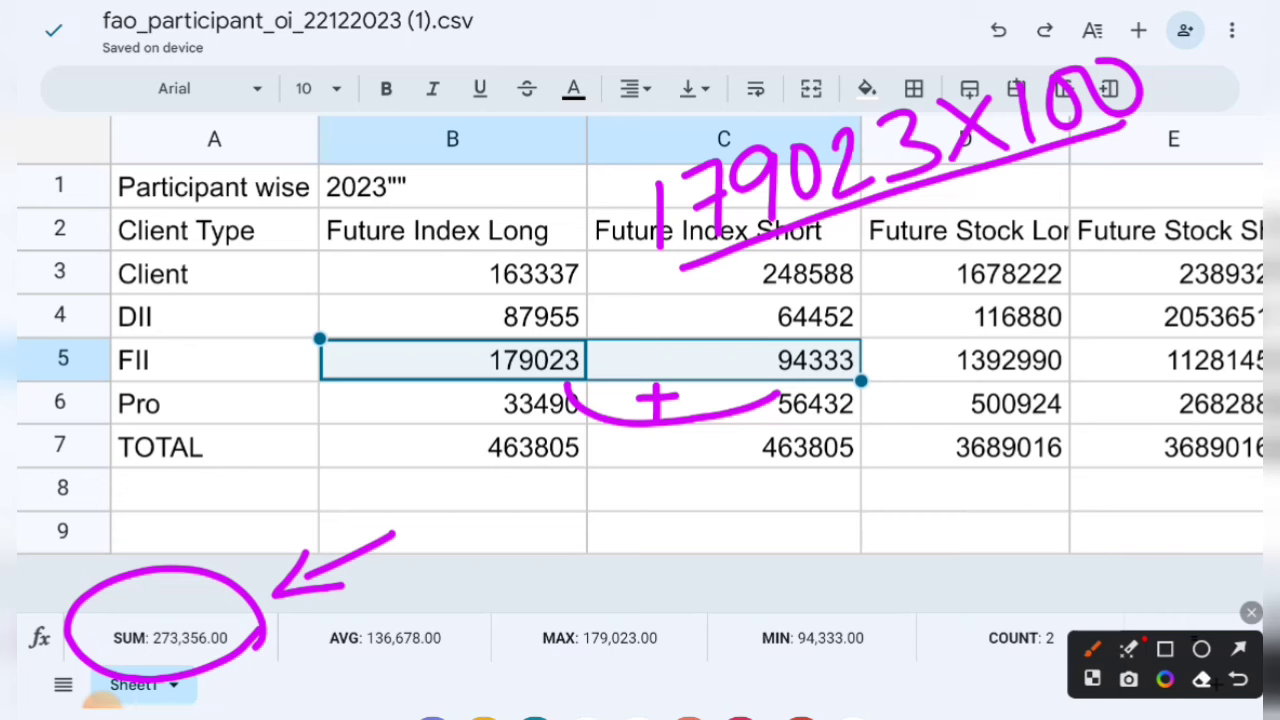
- Write the denominator 273356 beneath the fraction line
drag(810, 250, 885, 288)
mouse_move(868, 214)
mouse_down()
mouse_move(912, 272)
mouse_move(912, 240)
mouse_up()
drag(934, 196, 950, 256)
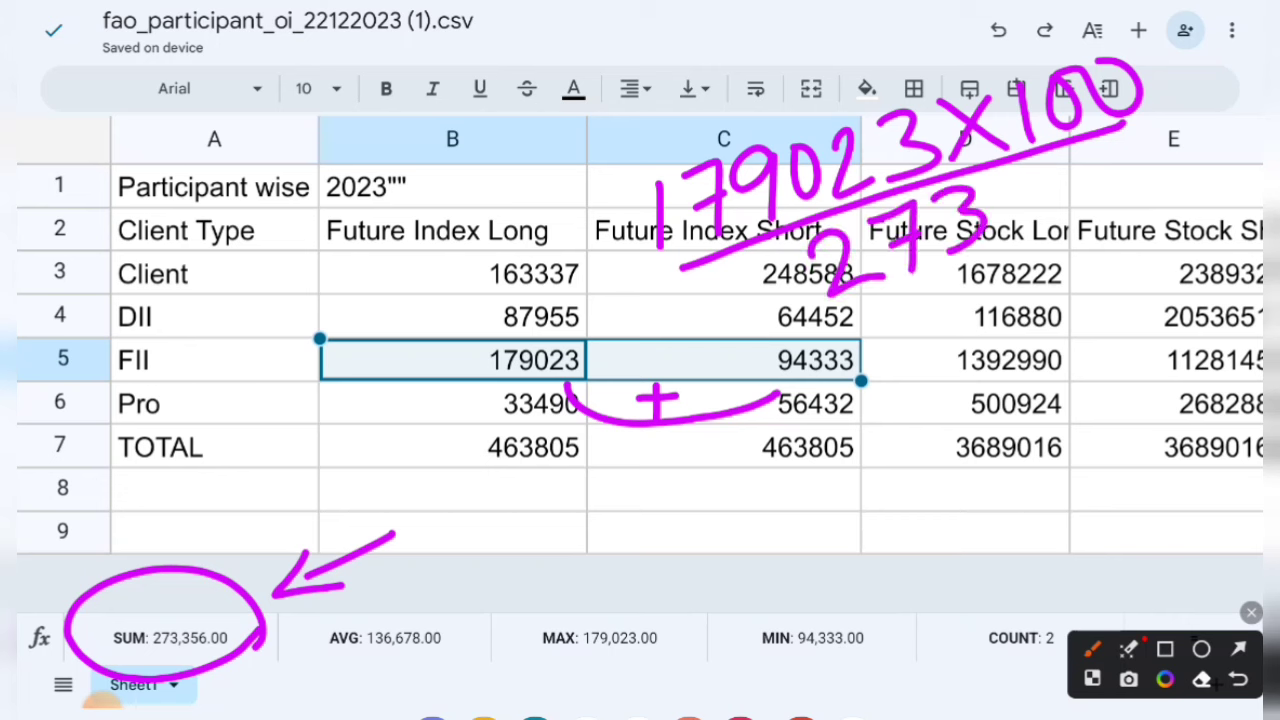
drag(998, 182, 1012, 244)
drag(1052, 172, 1044, 206)
drag(1056, 166, 1094, 154)
drag(1150, 200, 1130, 190)
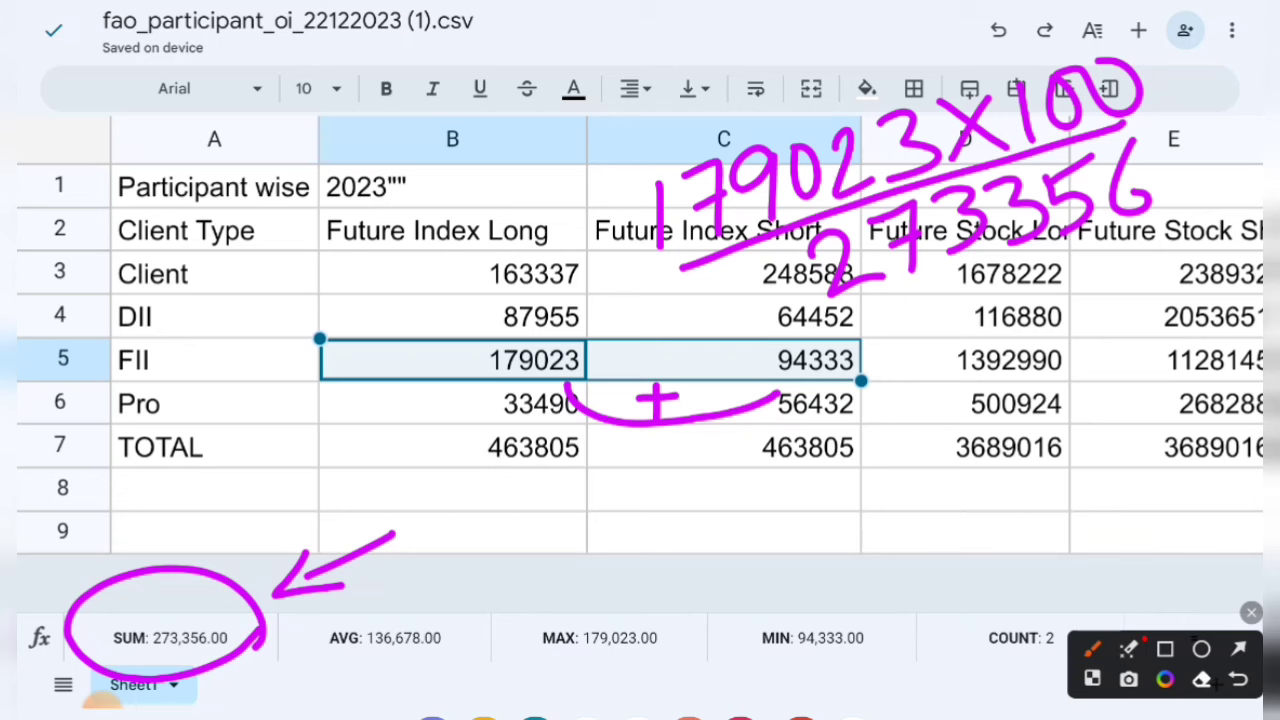
- Write the result = 65.49%, underline it, and clear the drawings
drag(868, 412, 926, 384)
drag(872, 440, 934, 413)
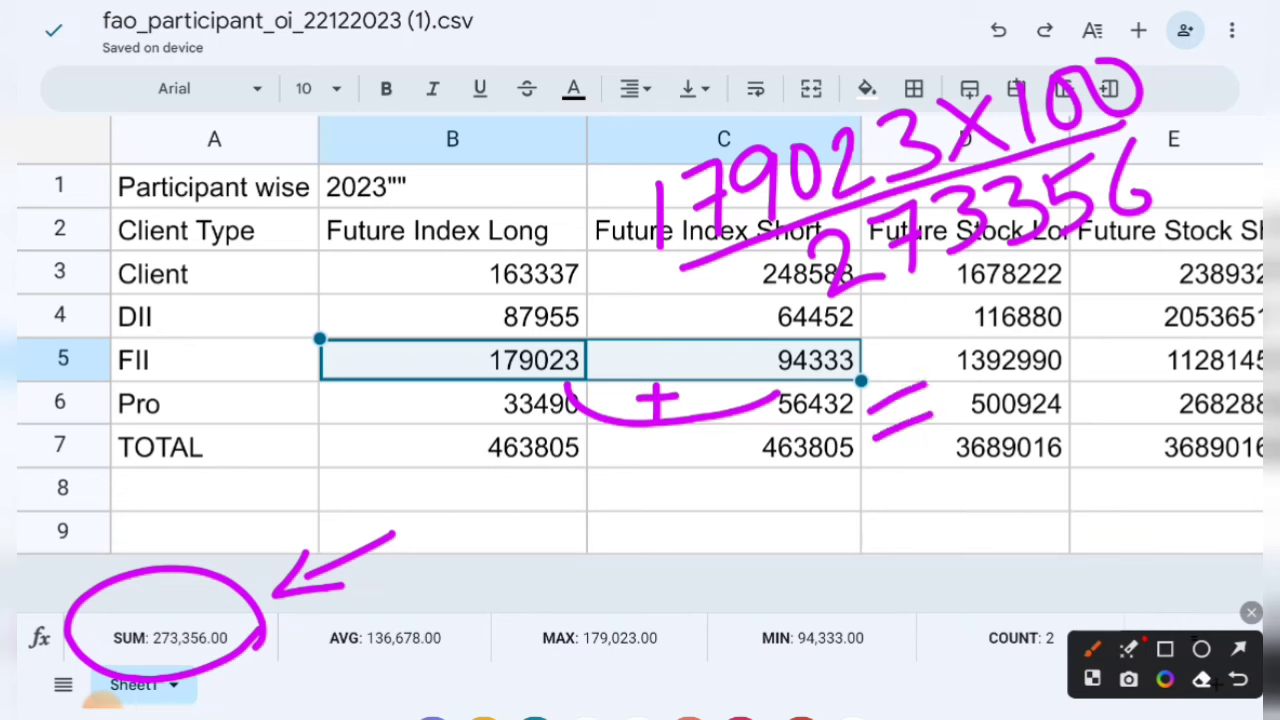
drag(1005, 306, 975, 365)
mouse_move(1088, 286)
mouse_down()
mouse_move(1030, 340)
mouse_move(1030, 386)
mouse_up()
drag(1094, 338, 1098, 346)
mouse_move(1132, 258)
mouse_down()
mouse_move(1162, 300)
mouse_move(1145, 364)
mouse_up()
drag(1204, 268, 1175, 354)
mouse_move(1252, 270)
mouse_down()
mouse_move(1205, 366)
mouse_move(1218, 282)
mouse_up()
drag(1250, 336, 1246, 348)
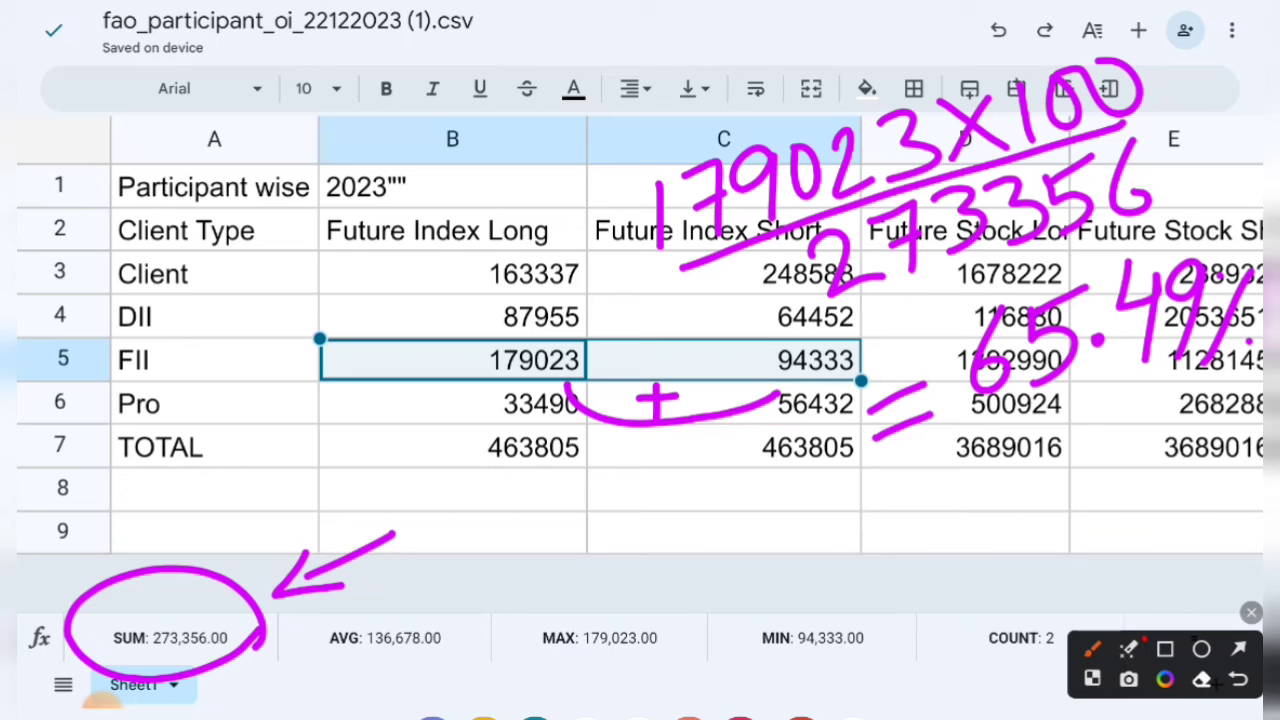
mouse_move(948, 432)
mouse_down()
mouse_move(1162, 372)
mouse_move(1186, 381)
mouse_up()
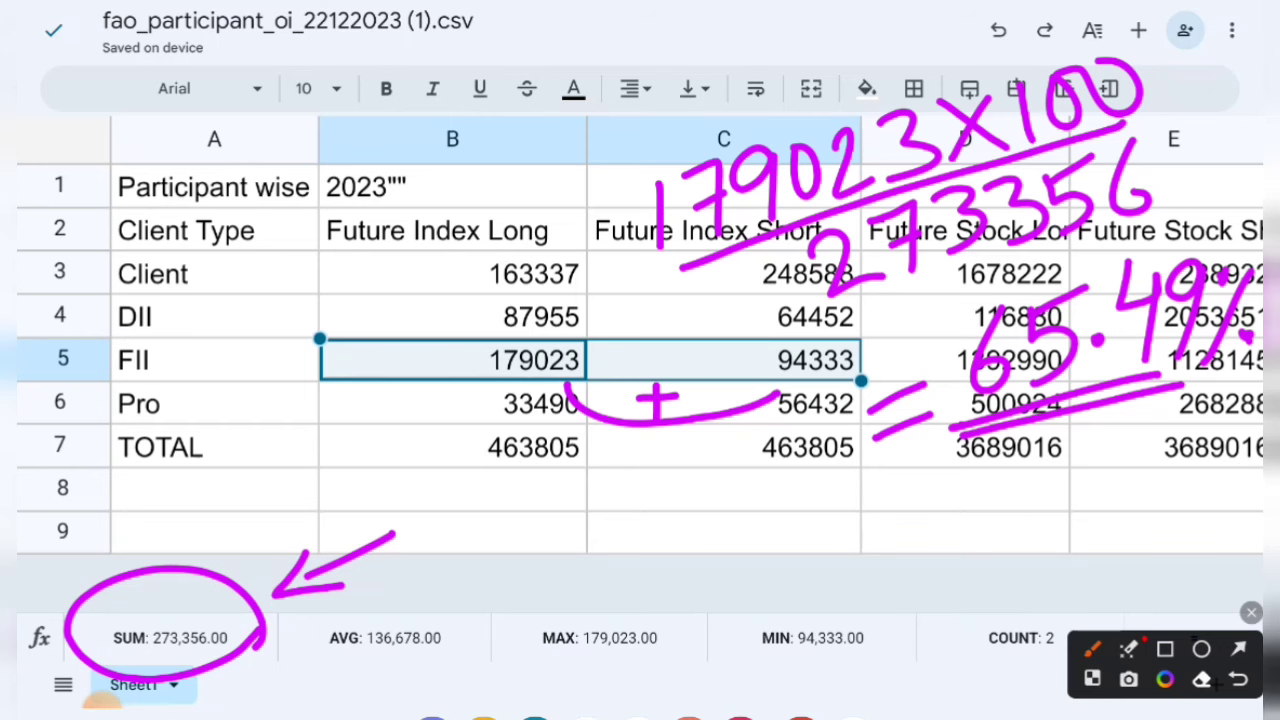
click(1251, 612)
- Clear the drawings and select Pro's B6:C6 (33490 long, 56432 short) to show the 89,922 sum
click(101, 695)
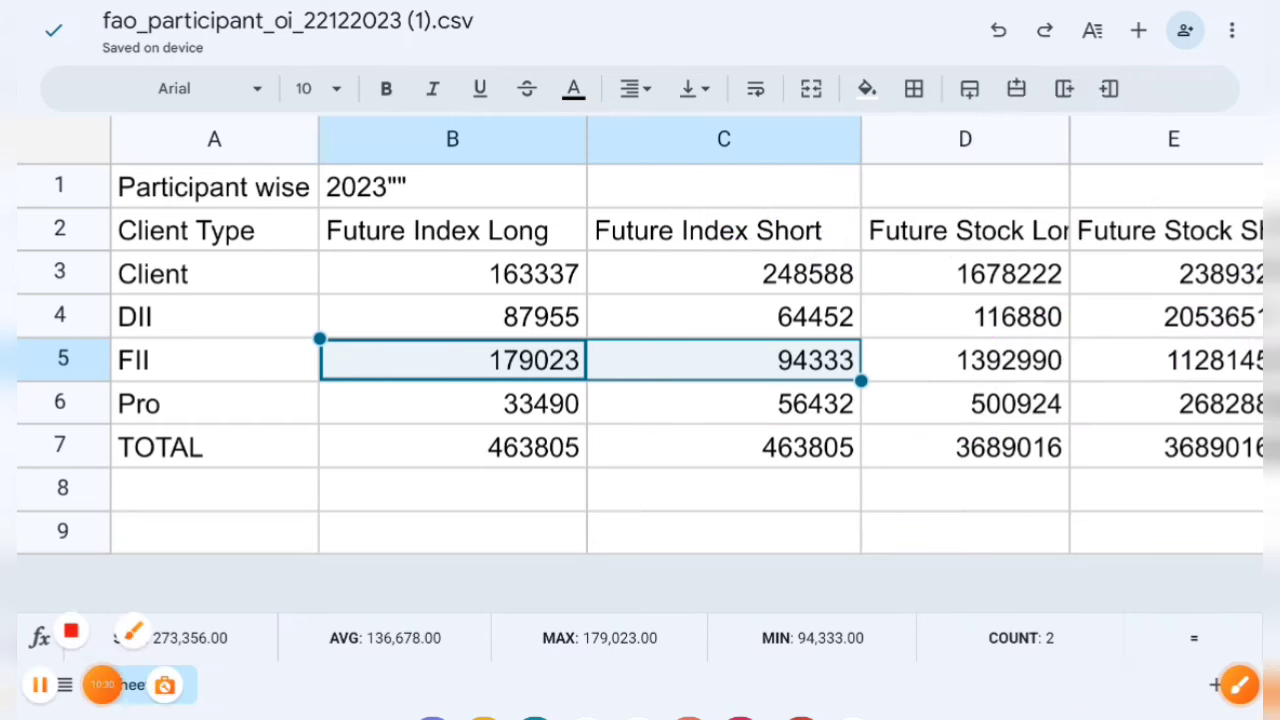
click(452, 403)
drag(586, 424, 858, 424)
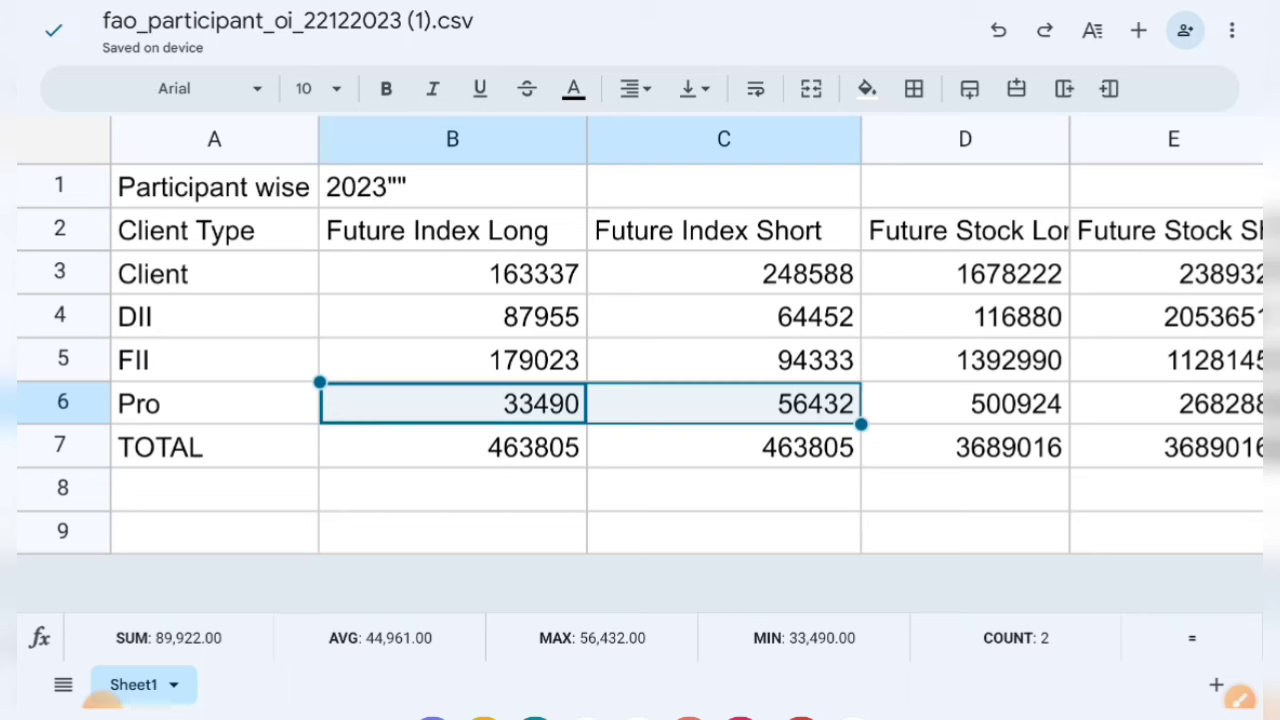
- Handwrite the numerator 33490×100 over the sheet with a fraction line beneath it
click(1240, 697)
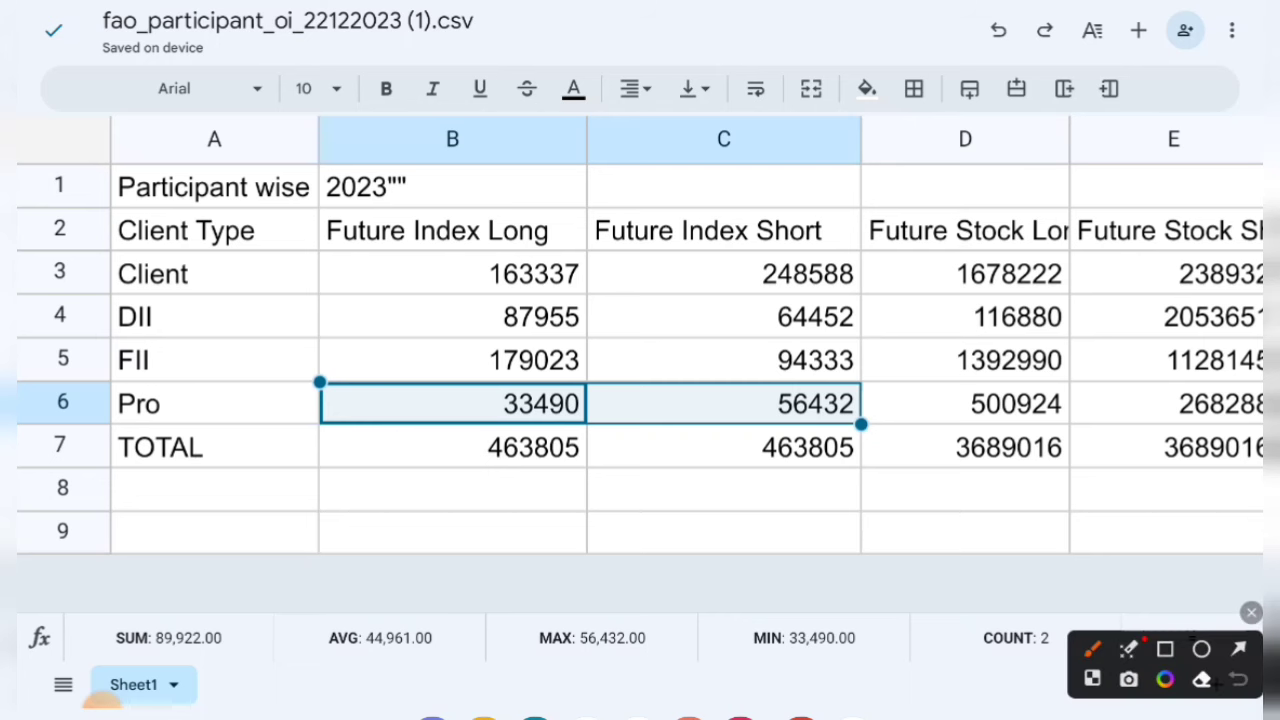
drag(582, 255, 607, 324)
drag(663, 222, 655, 312)
mouse_move(730, 186)
mouse_down()
mouse_move(770, 236)
mouse_move(770, 290)
mouse_up()
drag(822, 170, 800, 280)
drag(866, 175, 870, 178)
drag(962, 140, 918, 230)
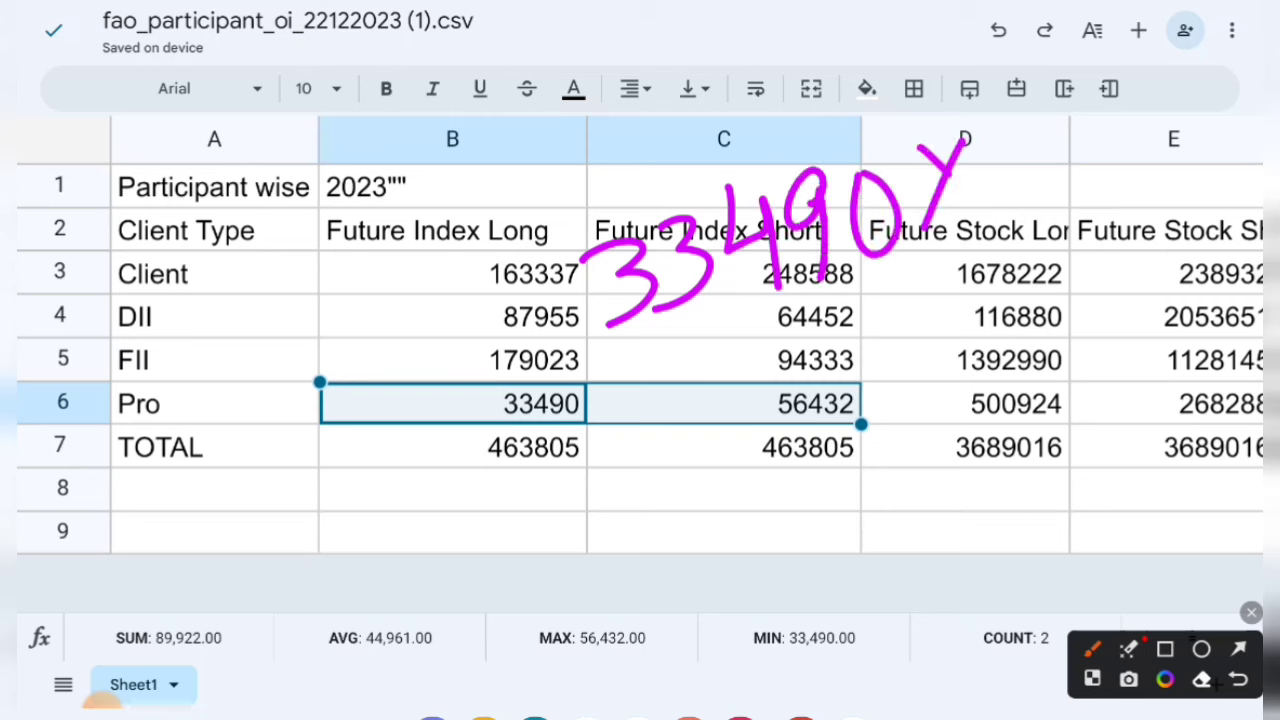
drag(1008, 112, 950, 205)
mouse_move(1040, 116)
mouse_down()
mouse_move(1035, 190)
mouse_move(1068, 110)
mouse_up()
drag(1120, 100, 1118, 105)
drag(636, 370, 1150, 196)
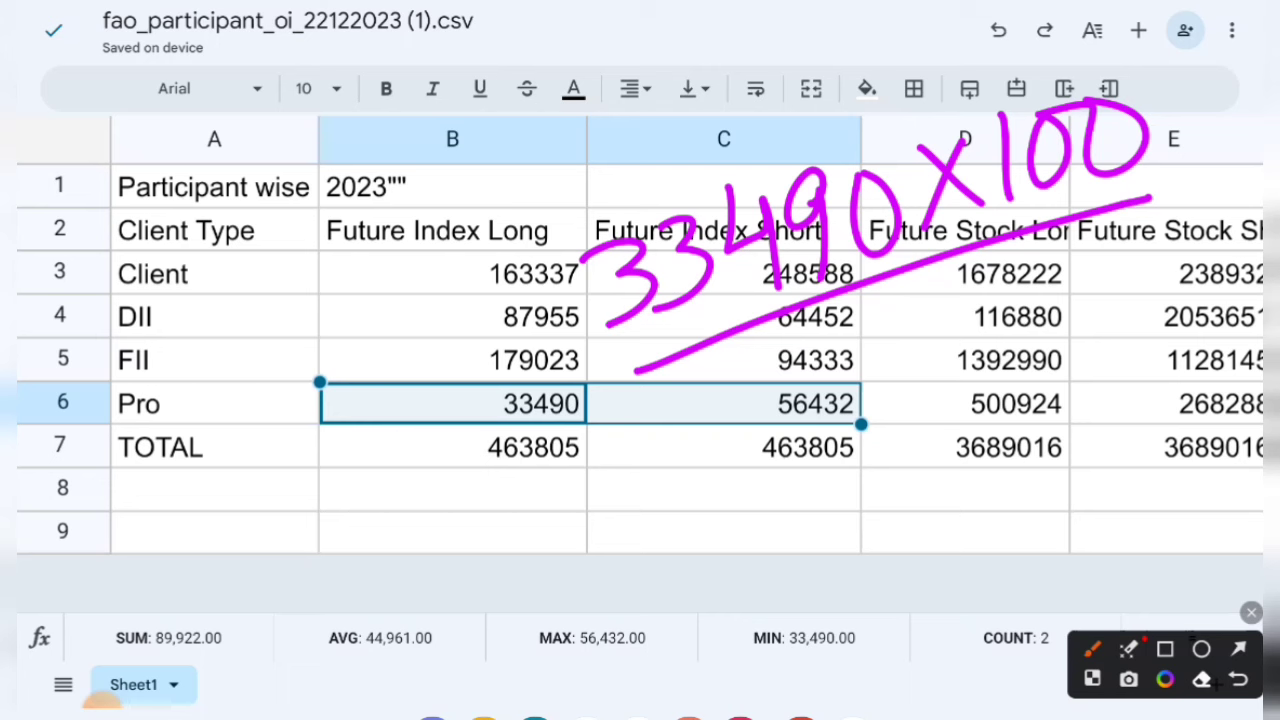
- Handwrite the denominator 89922 under the fraction line
drag(840, 312, 818, 338)
drag(885, 300, 870, 378)
drag(962, 290, 972, 350)
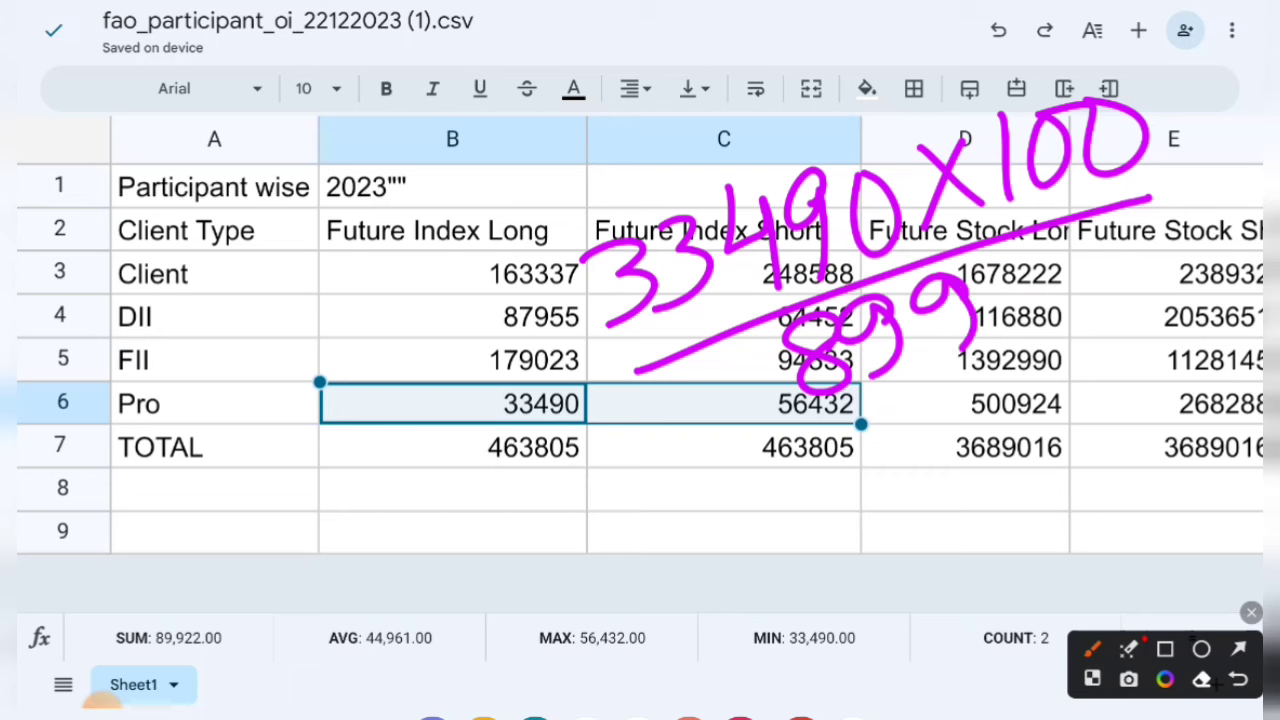
drag(995, 275, 1040, 330)
drag(1060, 250, 1160, 270)
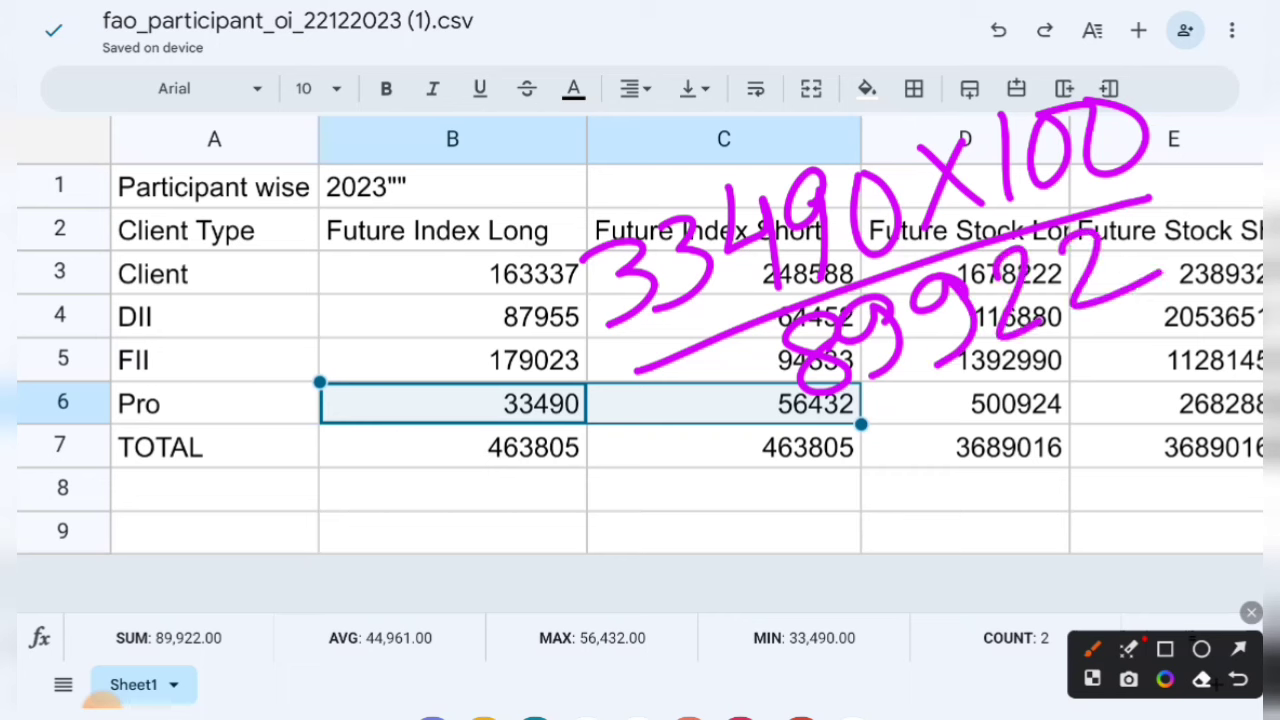
- Write the result = 37.24% and underline it
drag(720, 514, 780, 496)
drag(724, 555, 793, 530)
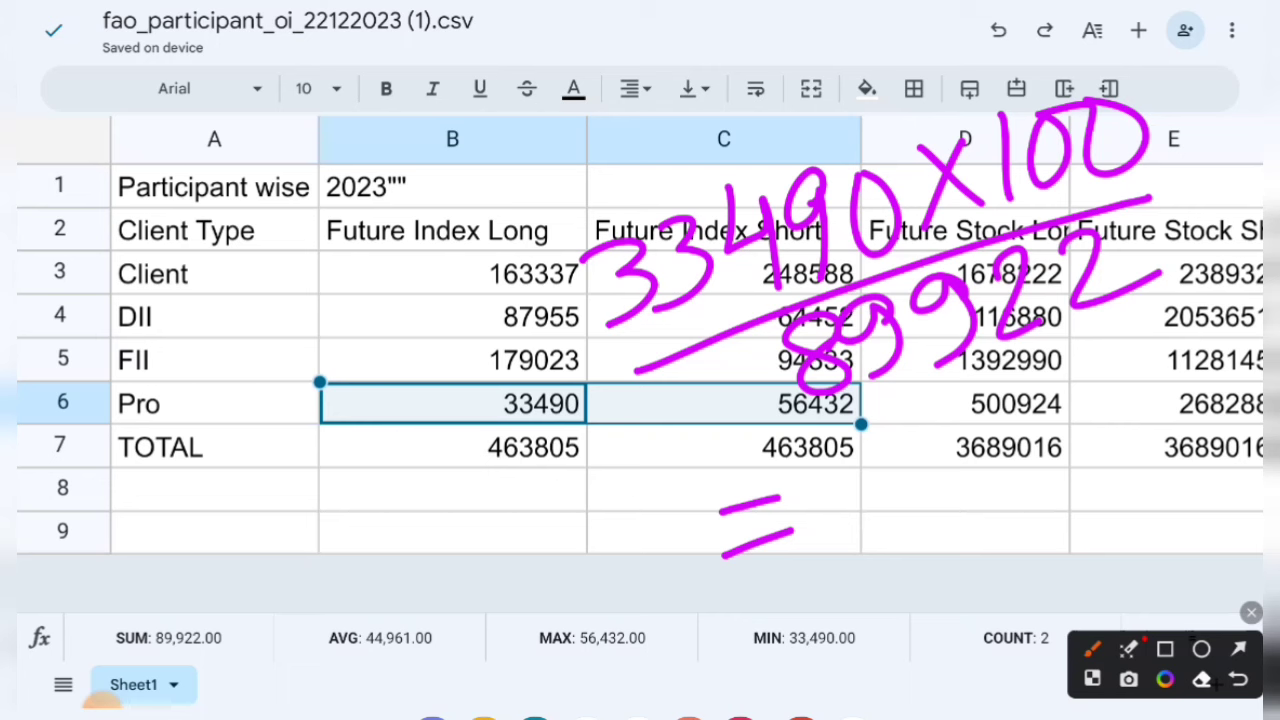
drag(832, 470, 860, 540)
drag(914, 456, 962, 512)
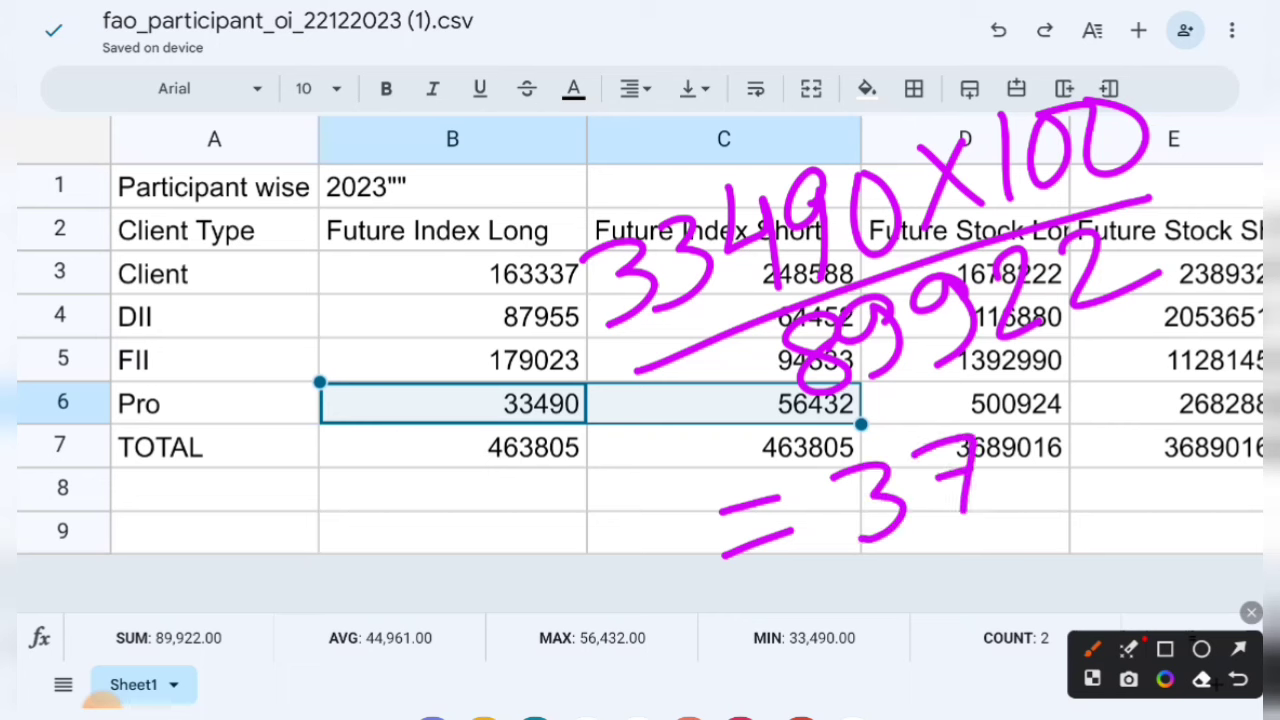
drag(1008, 476, 1012, 480)
drag(1036, 420, 1085, 486)
mouse_move(1115, 392)
mouse_down()
mouse_move(1155, 440)
mouse_move(1140, 506)
mouse_up()
drag(1192, 386, 1192, 398)
mouse_move(1224, 382)
mouse_down()
mouse_move(1178, 480)
mouse_move(1222, 462)
mouse_up()
drag(848, 590, 1210, 510)
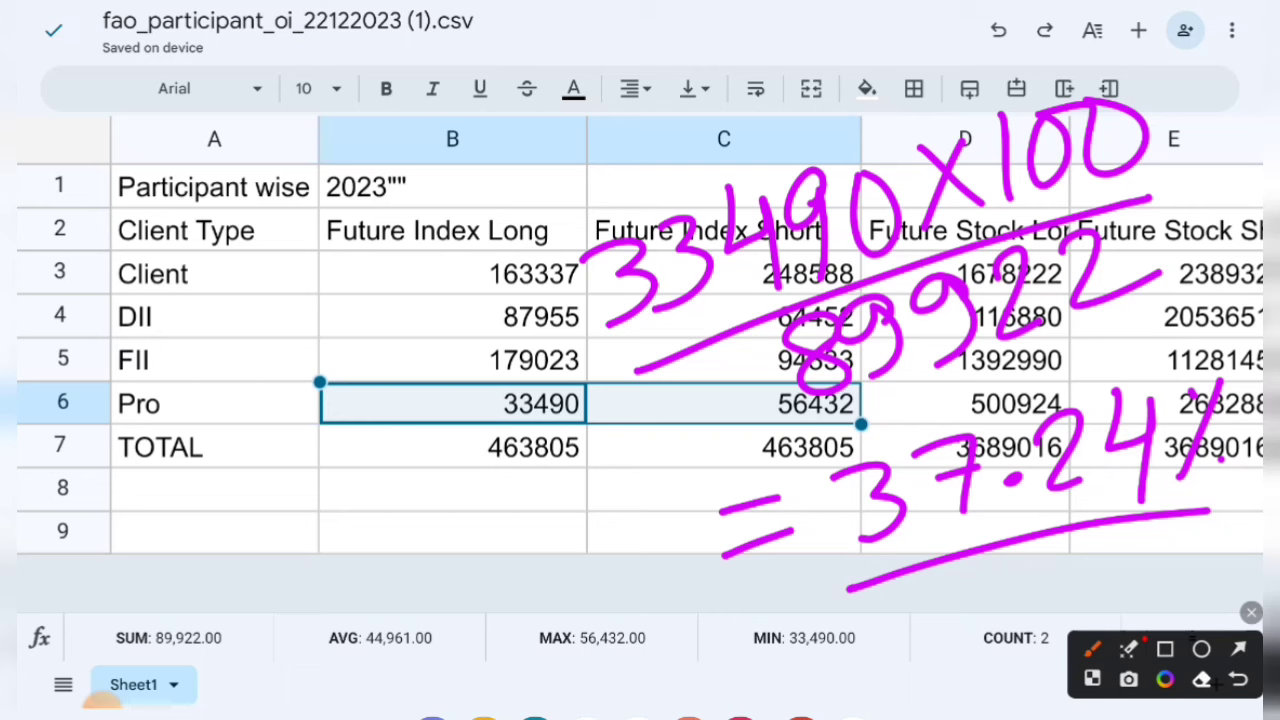
- Mark the Client, DII, FII and Pro rows, then clear the hand-drawn calculation
drag(228, 281, 328, 236)
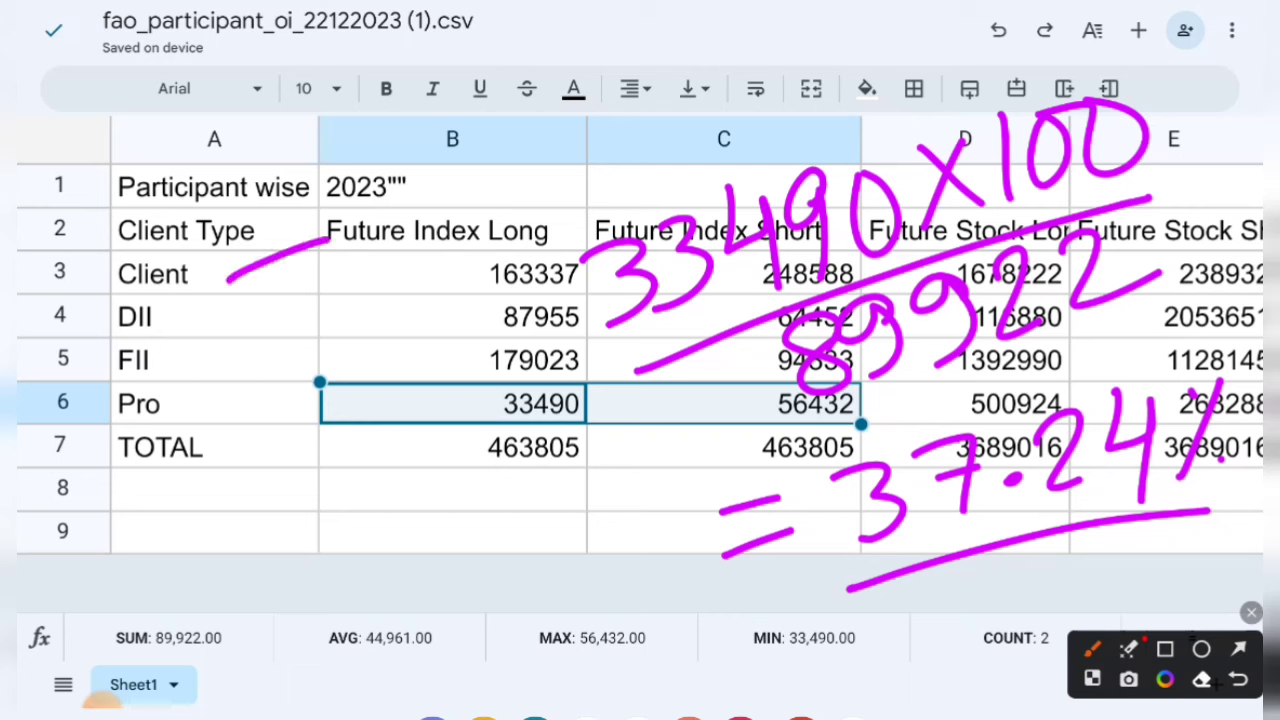
drag(202, 323, 322, 287)
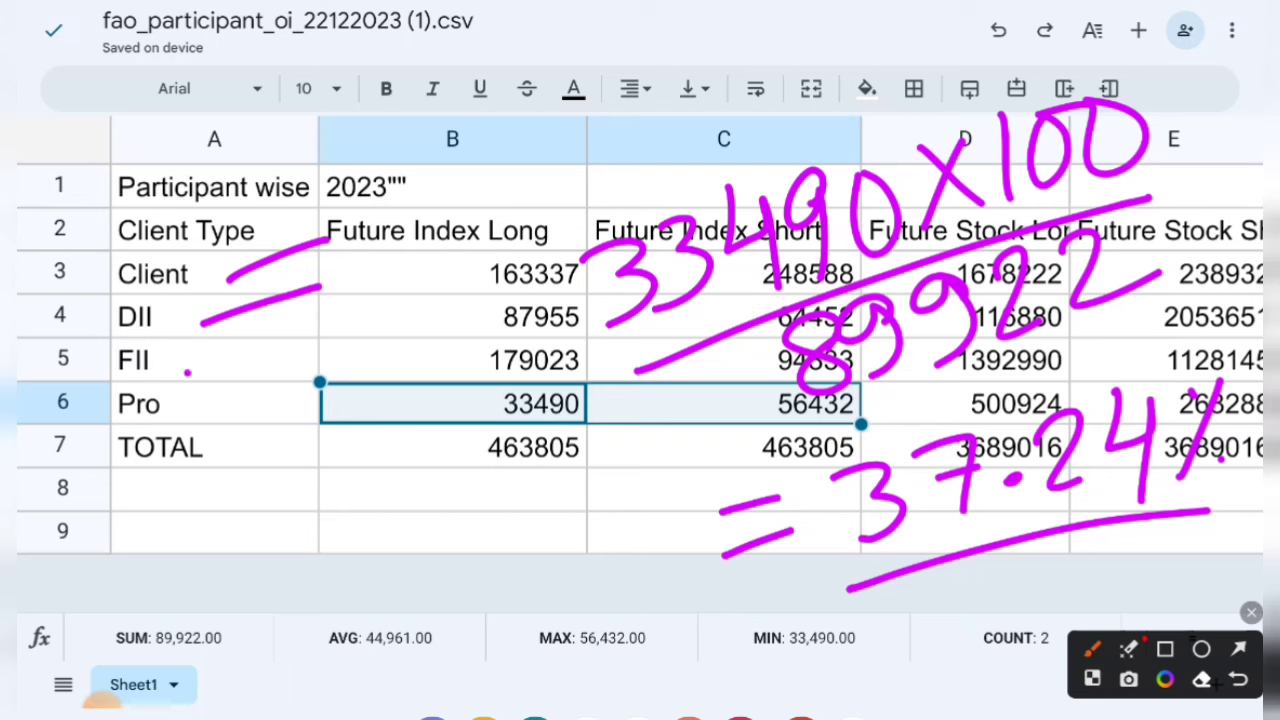
drag(184, 374, 322, 333)
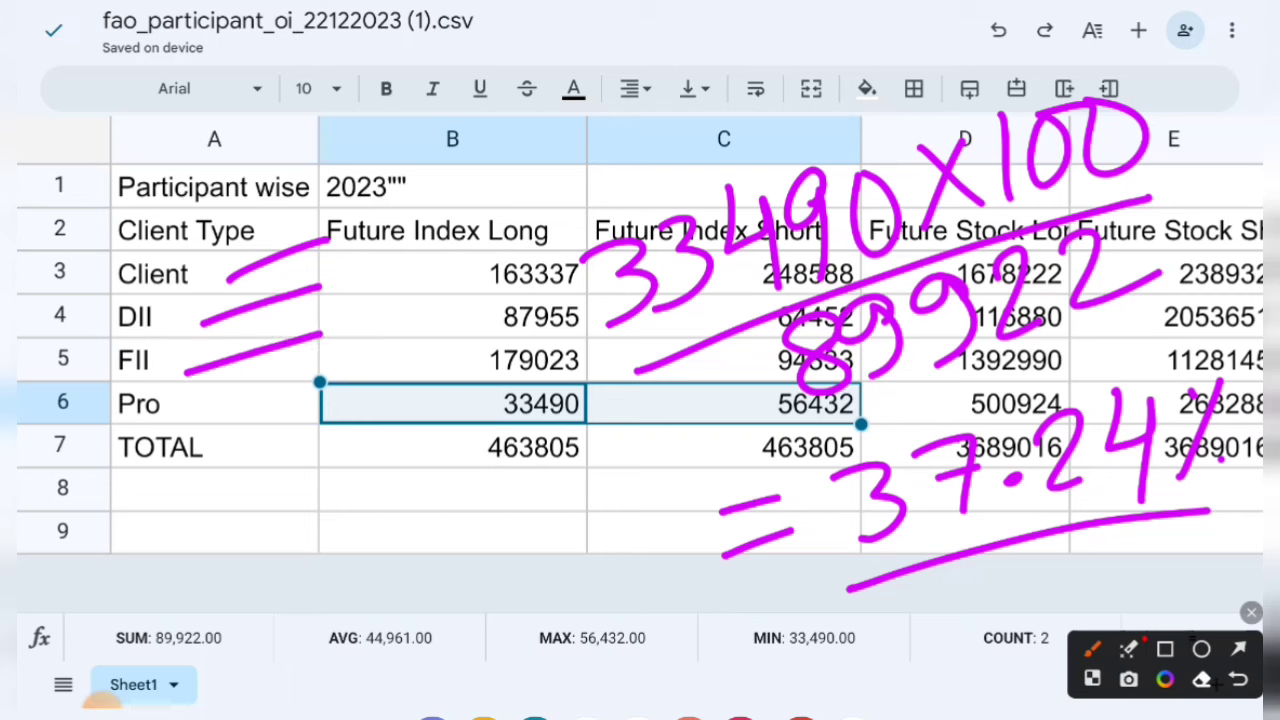
drag(201, 414, 320, 372)
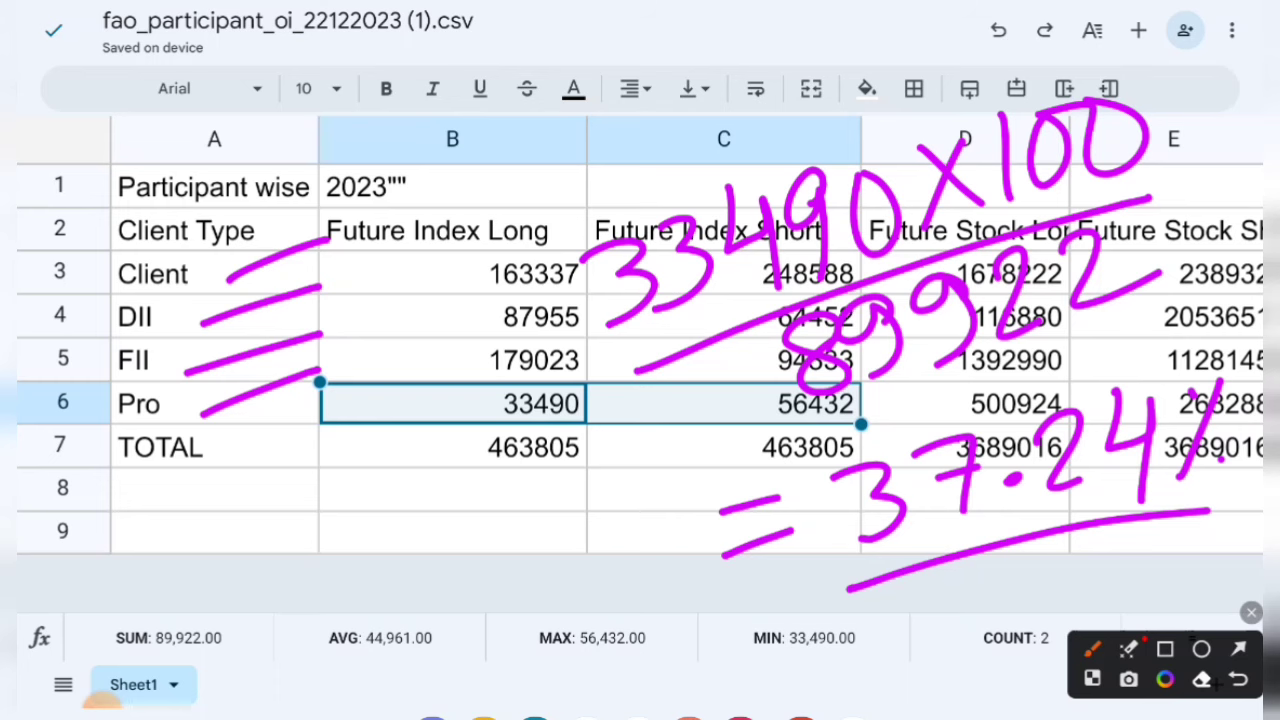
click(1251, 612)
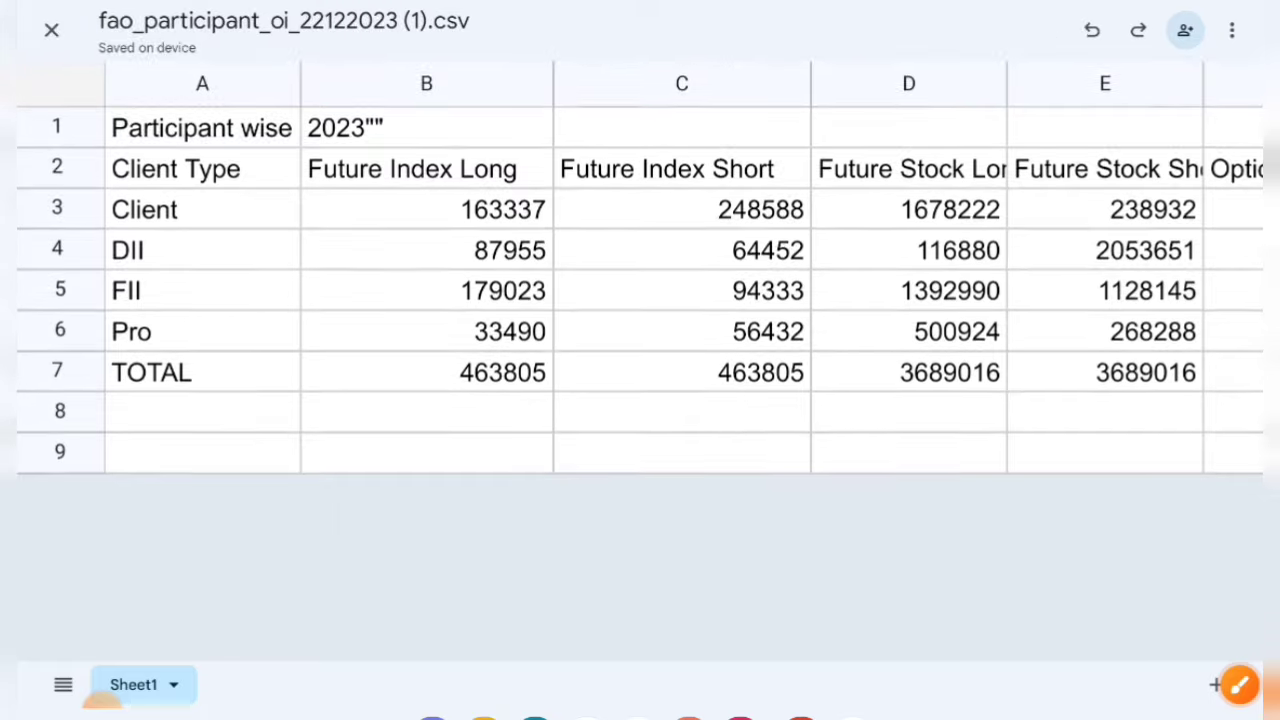
- Widen columns F and G to fit their Option Index Call/Put Long headers
scroll(640, 300, right, 10)
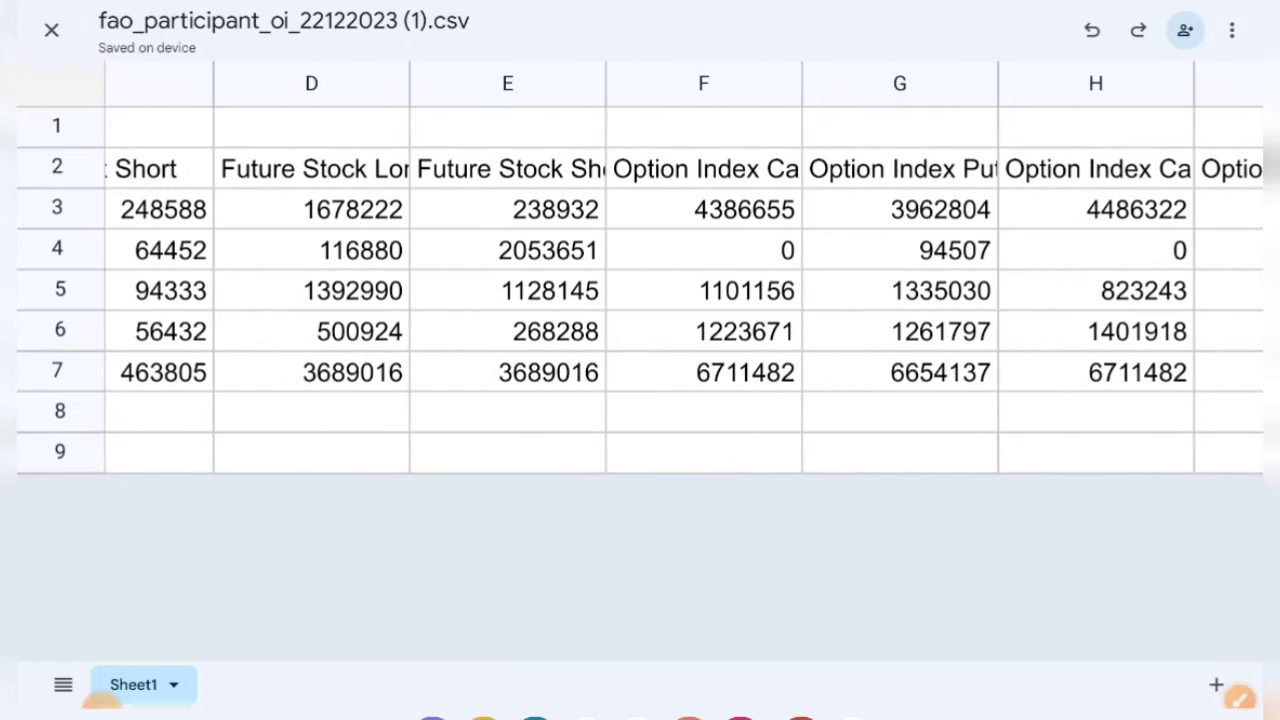
scroll(640, 300, right, 5)
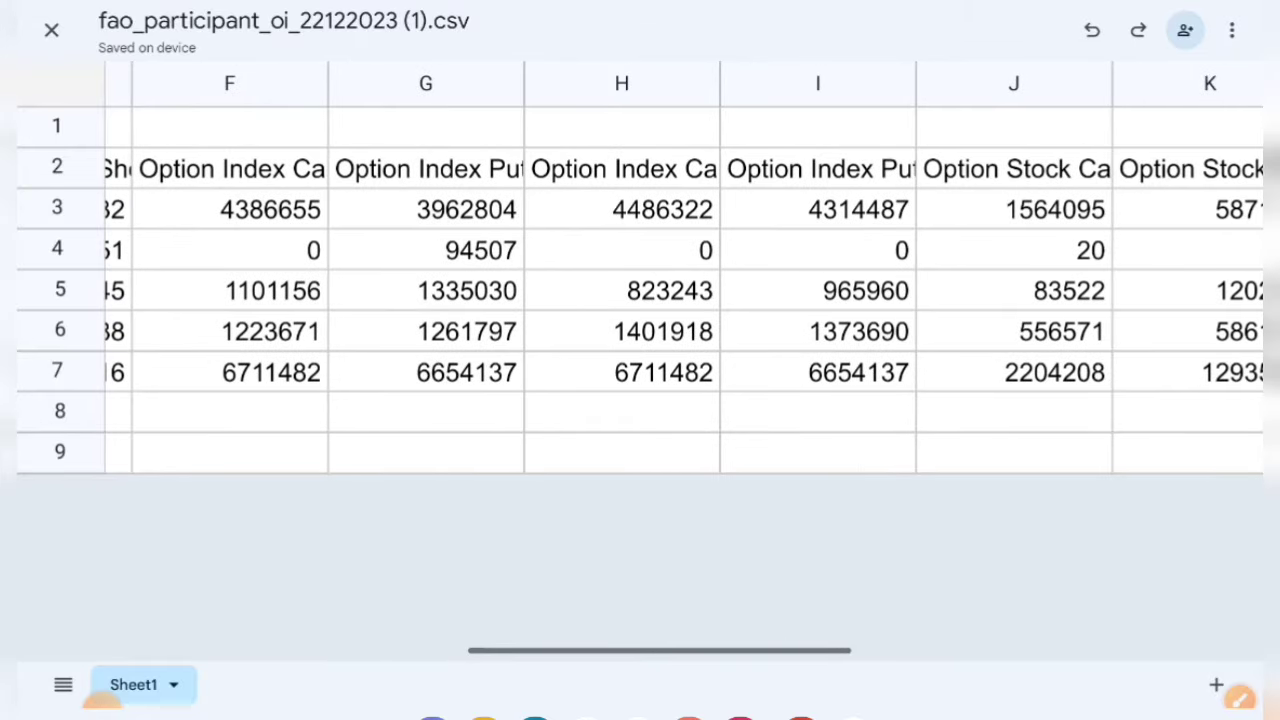
click(229, 84)
drag(329, 117, 417, 117)
click(517, 138)
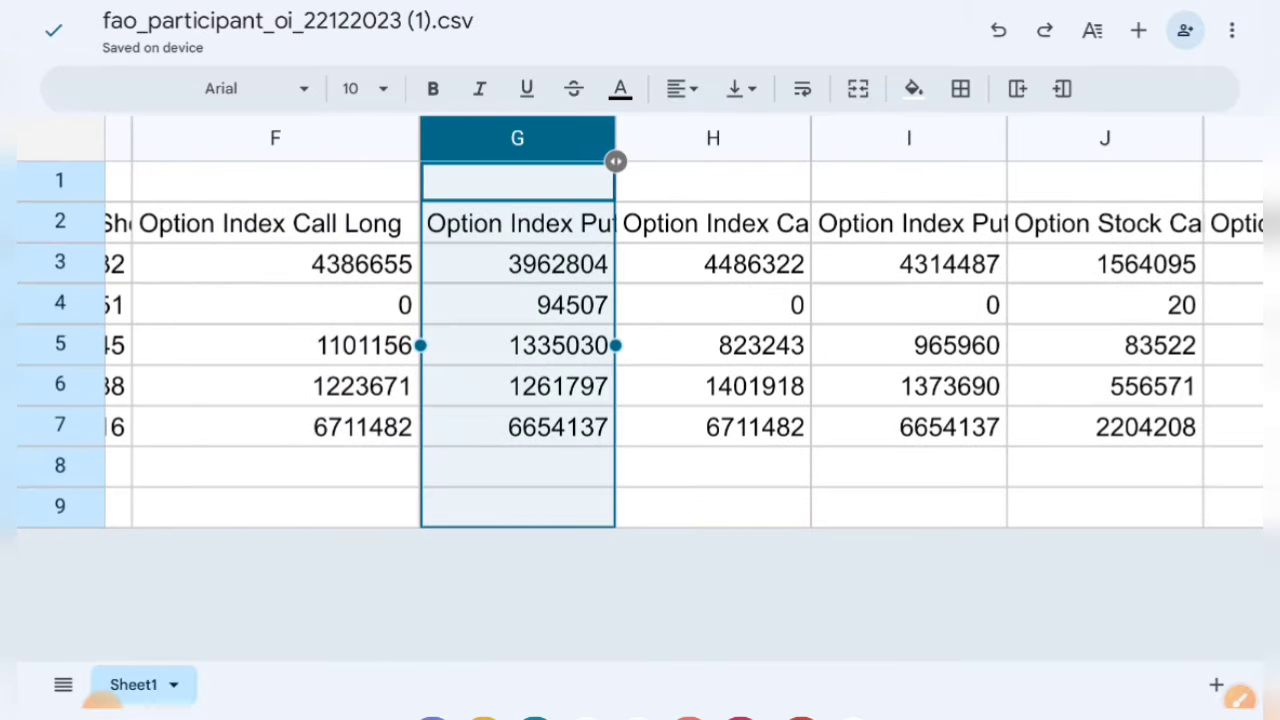
drag(615, 161, 718, 161)
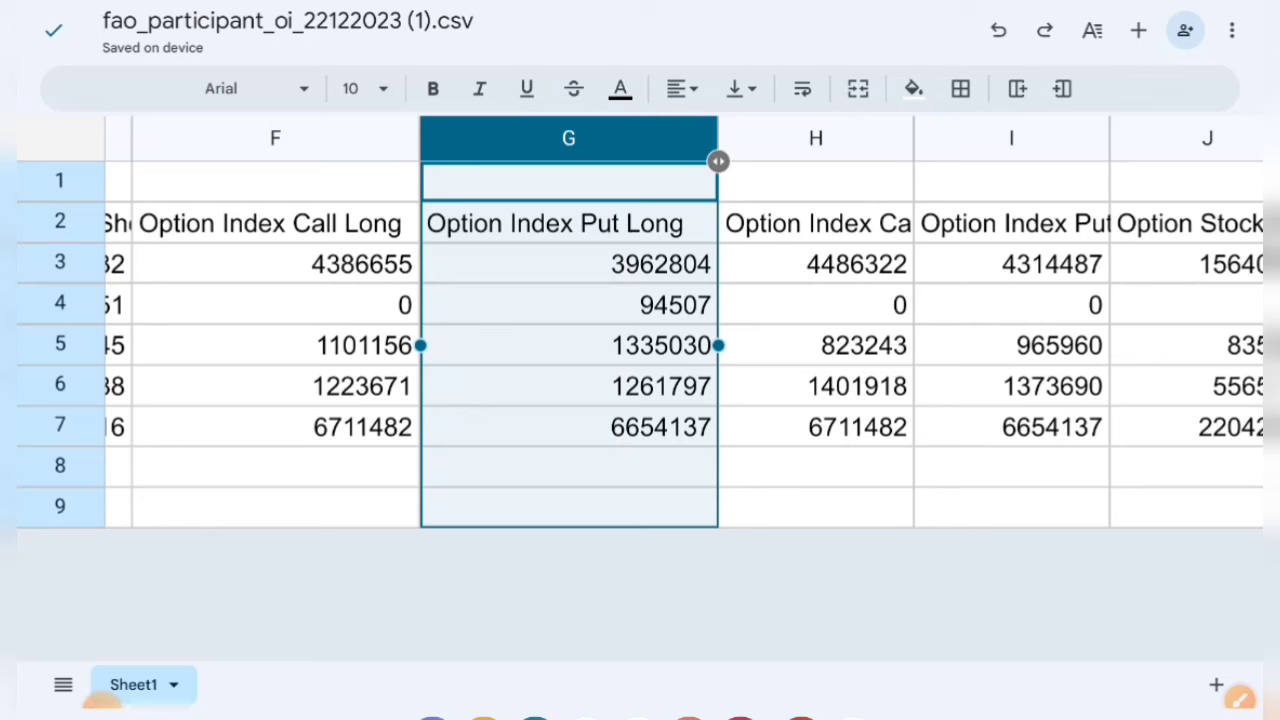
click(816, 507)
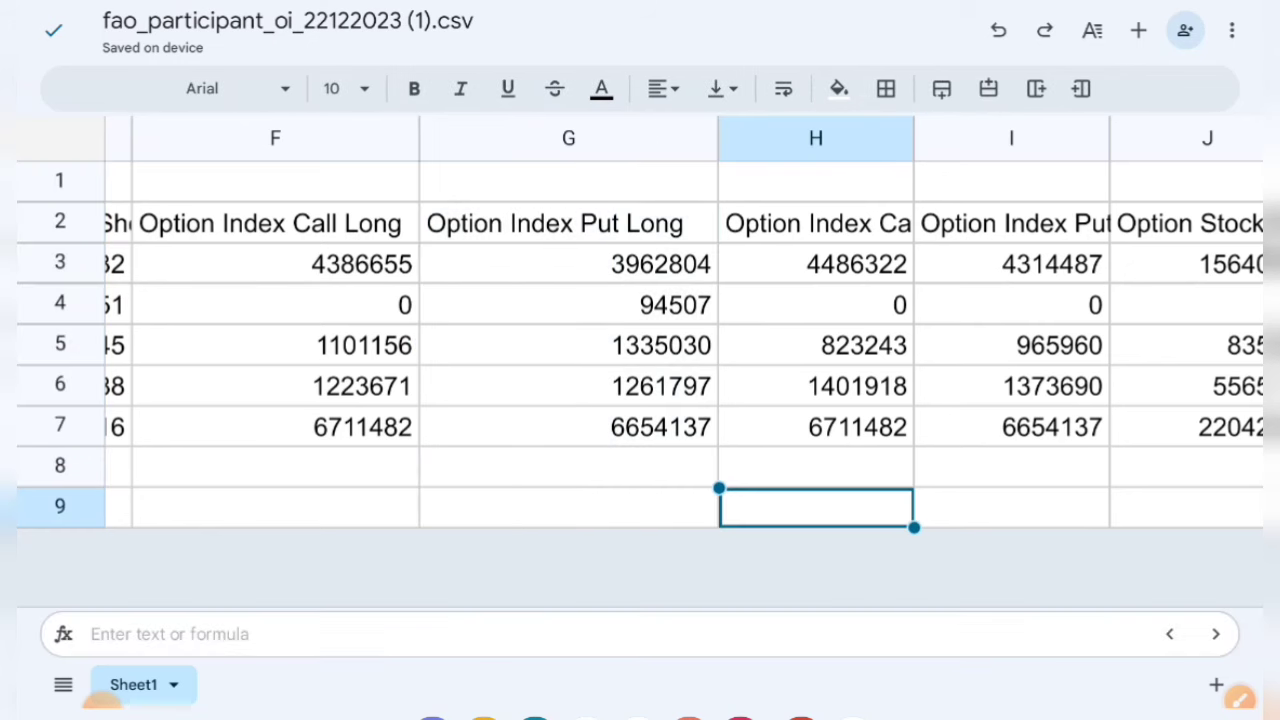
- Widen columns H and I to show Option Index Call Short and Put Short headers
scroll(640, 320, right, 3)
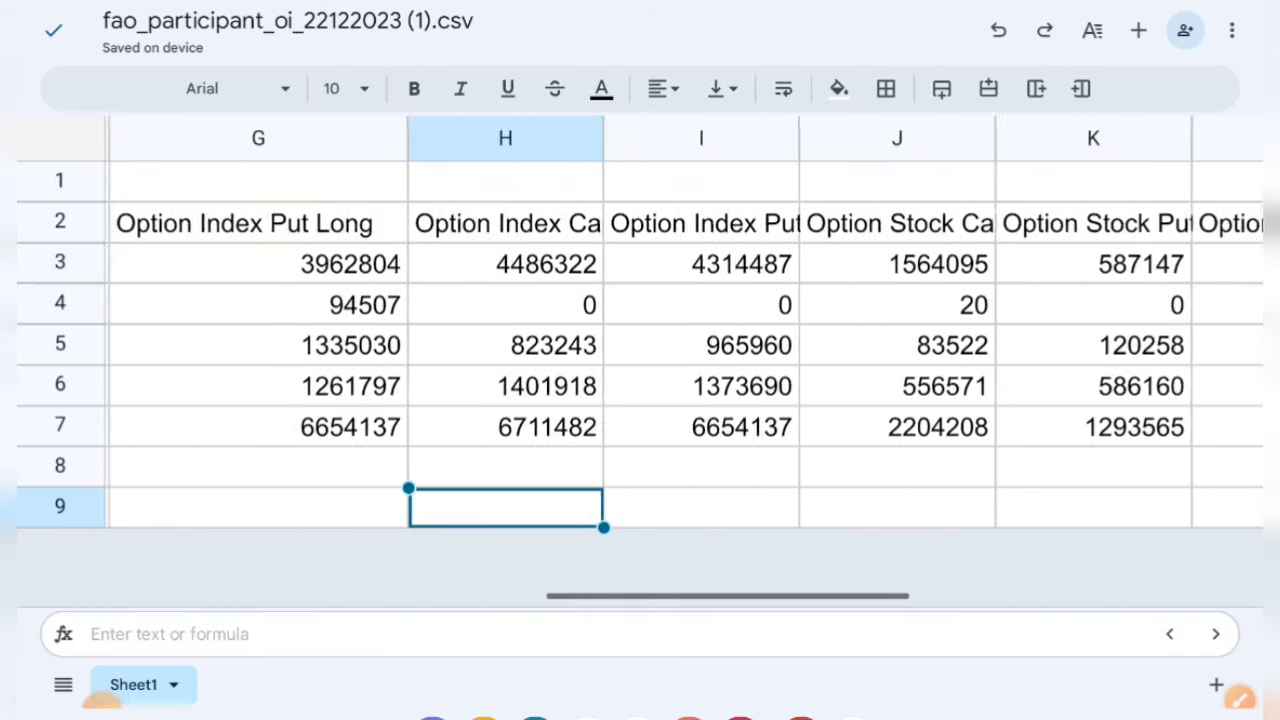
click(505, 138)
drag(603, 161, 706, 161)
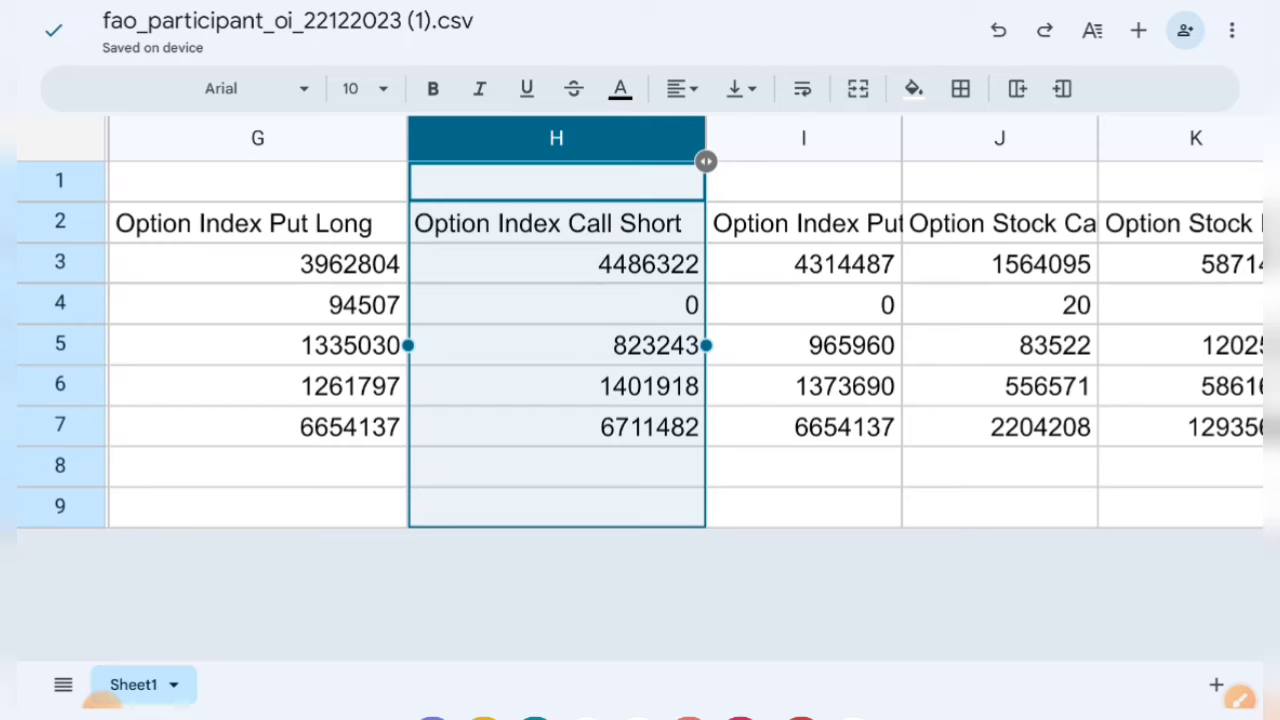
click(803, 138)
drag(901, 161, 998, 161)
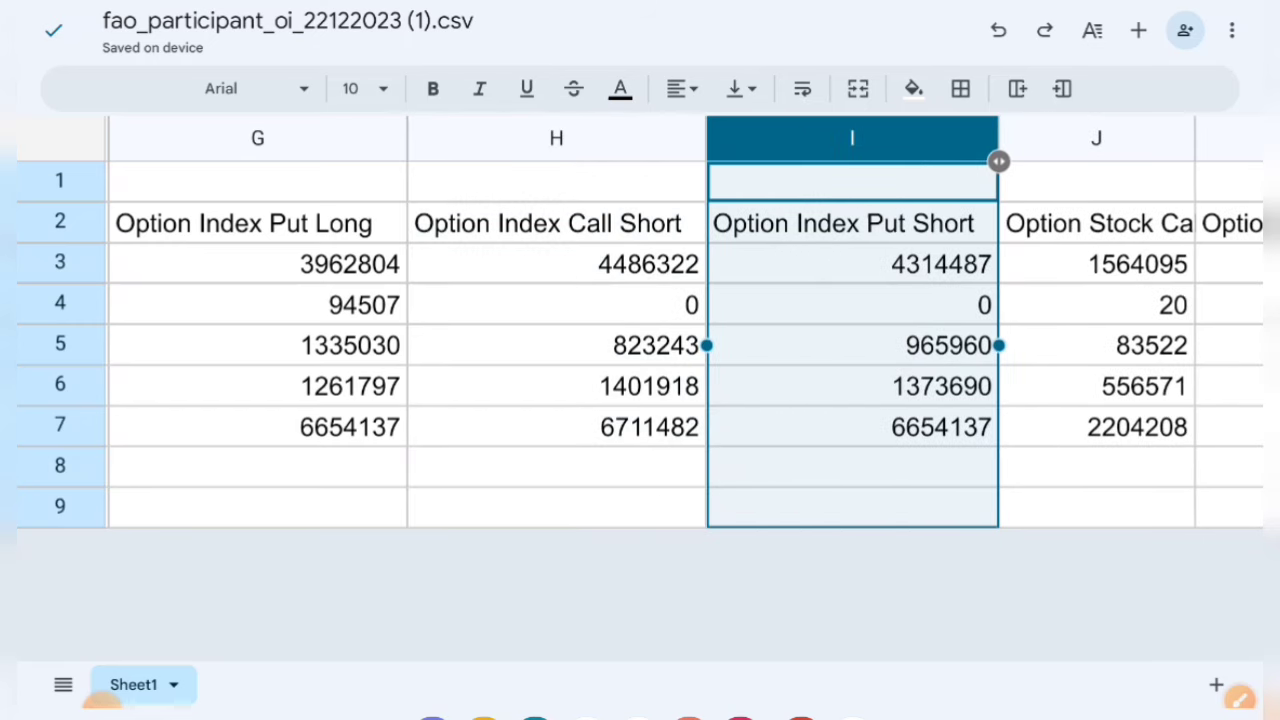
scroll(640, 340, left, 3)
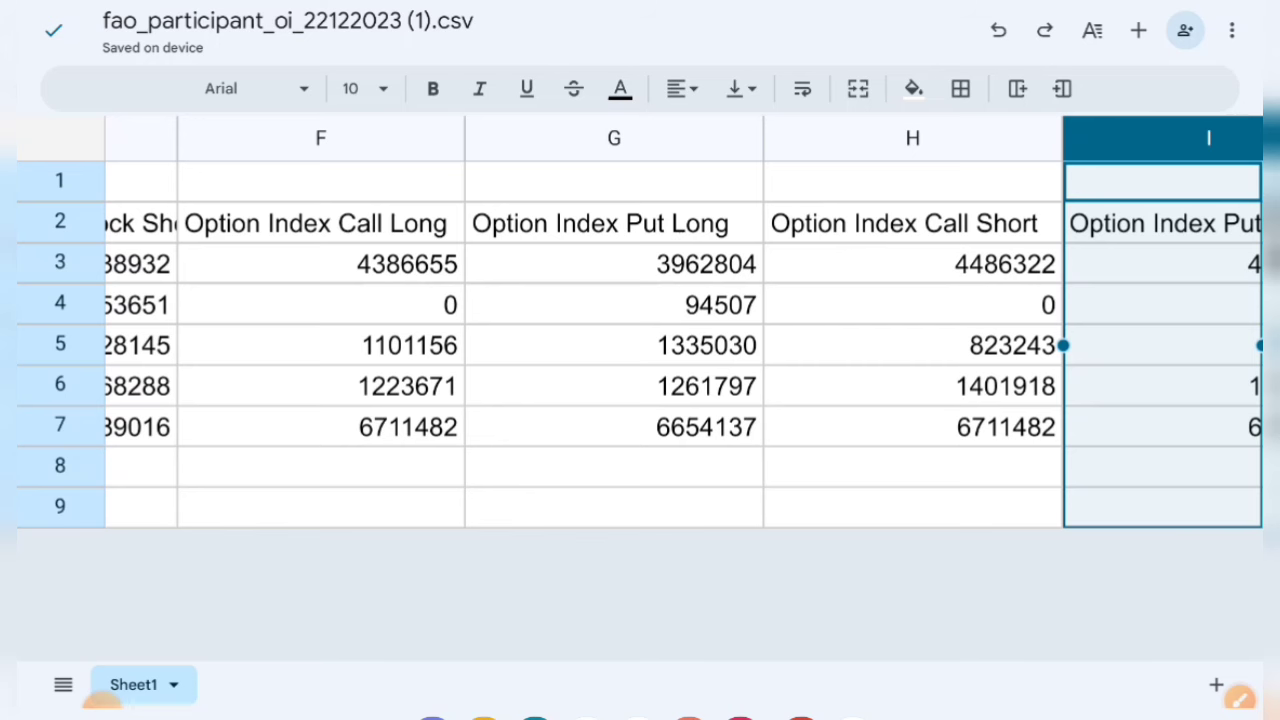
scroll(640, 340, left, 10)
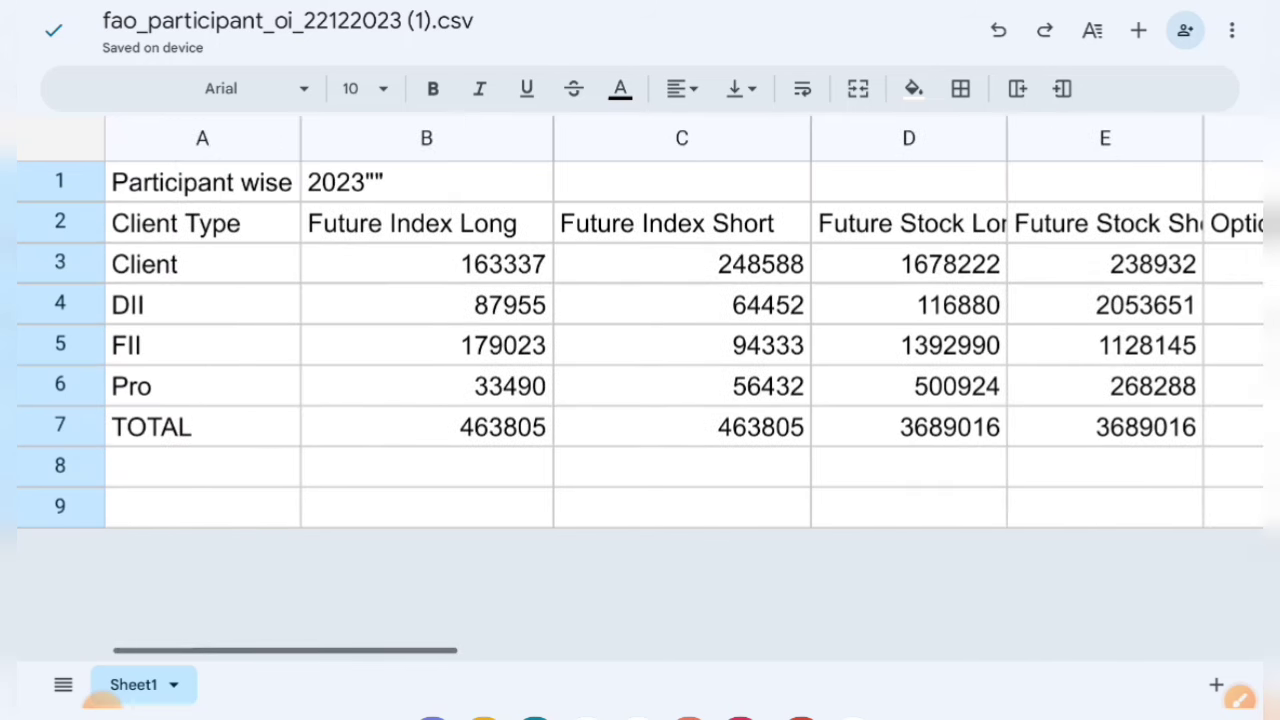
- Draw a temporary arrow pointing at the 0 in F4, then erase it
scroll(640, 340, right, 10)
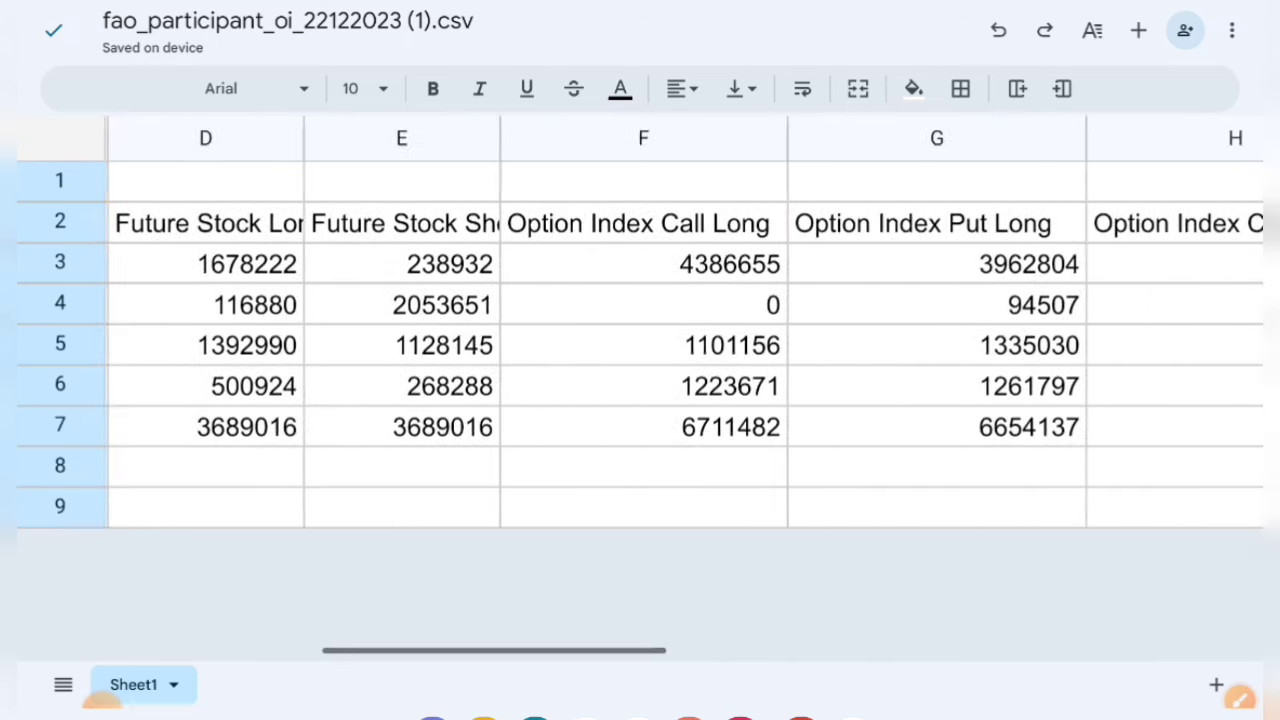
click(1190, 138)
click(1240, 697)
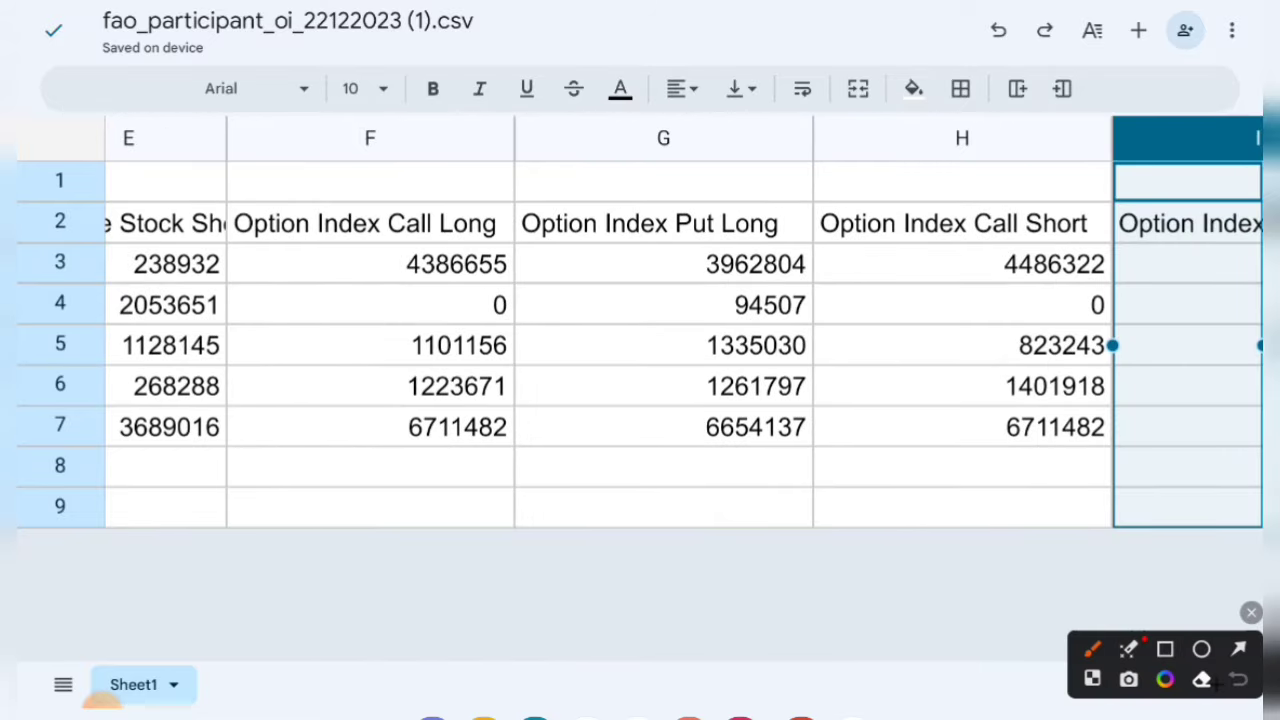
drag(280, 308, 372, 338)
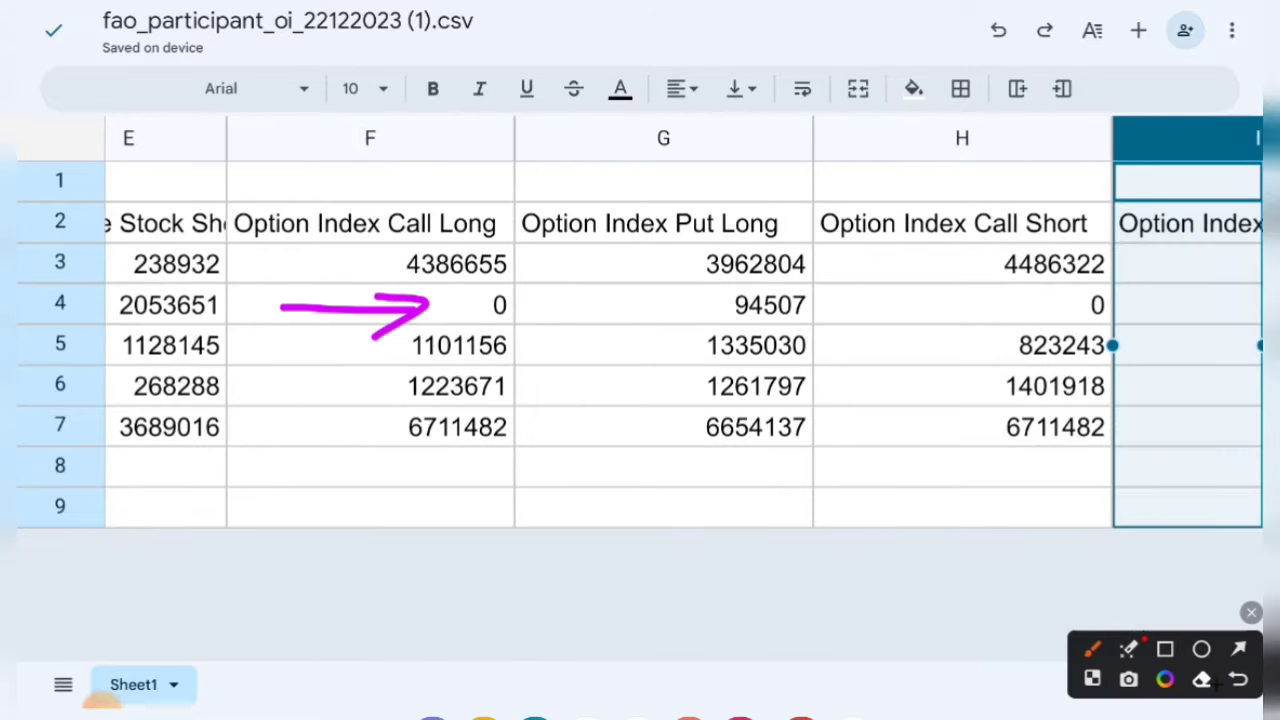
click(1251, 612)
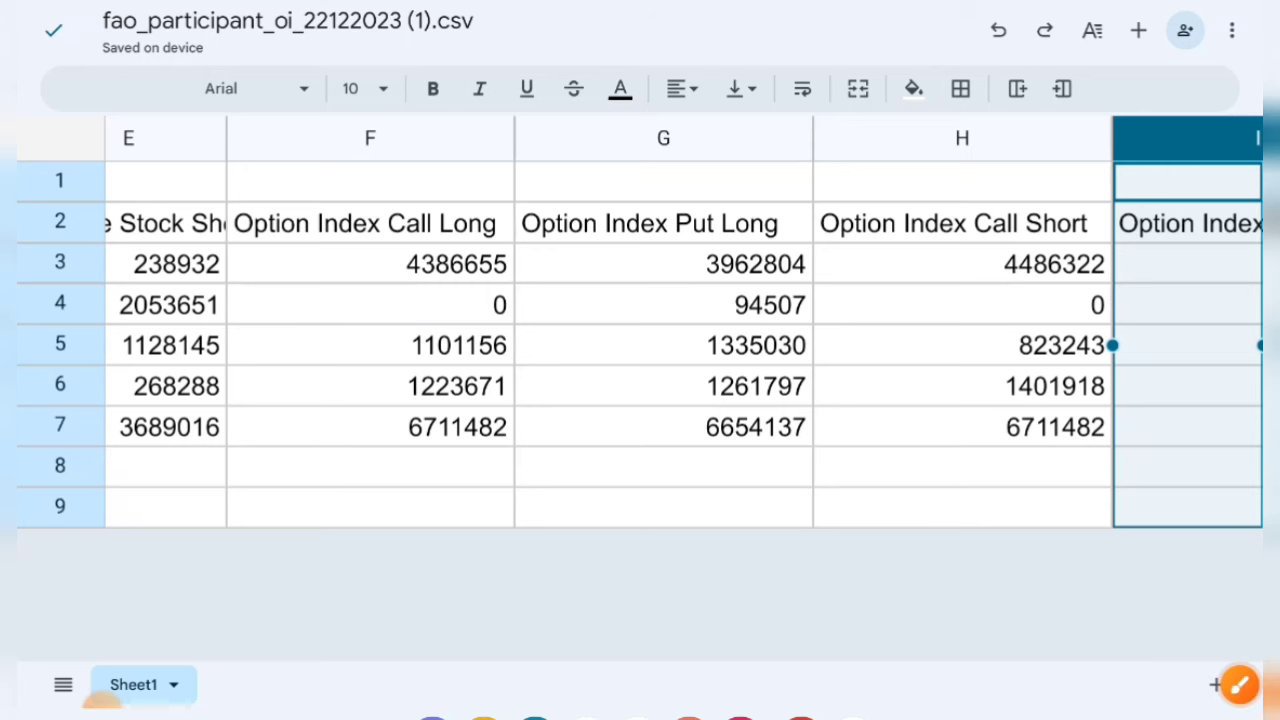
- Widen columns L and M to show the Option Stock Call/Put Short headers
scroll(640, 340, right, 5)
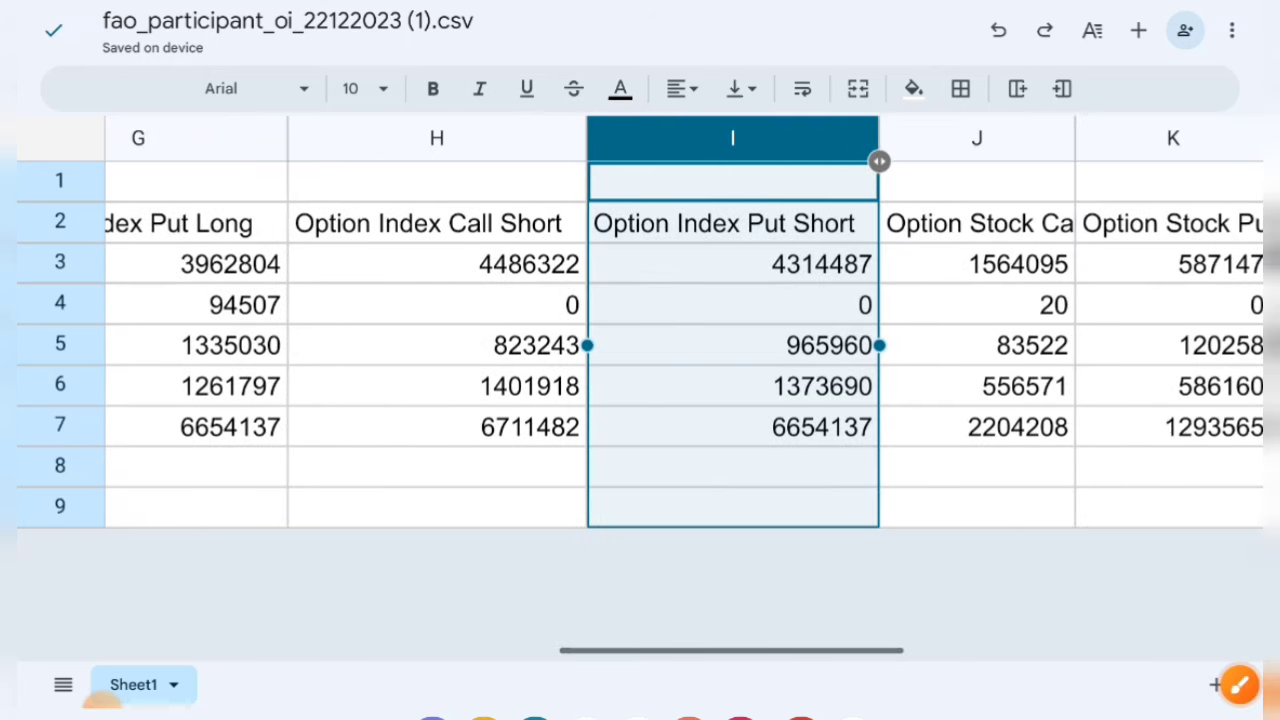
scroll(640, 340, right, 3)
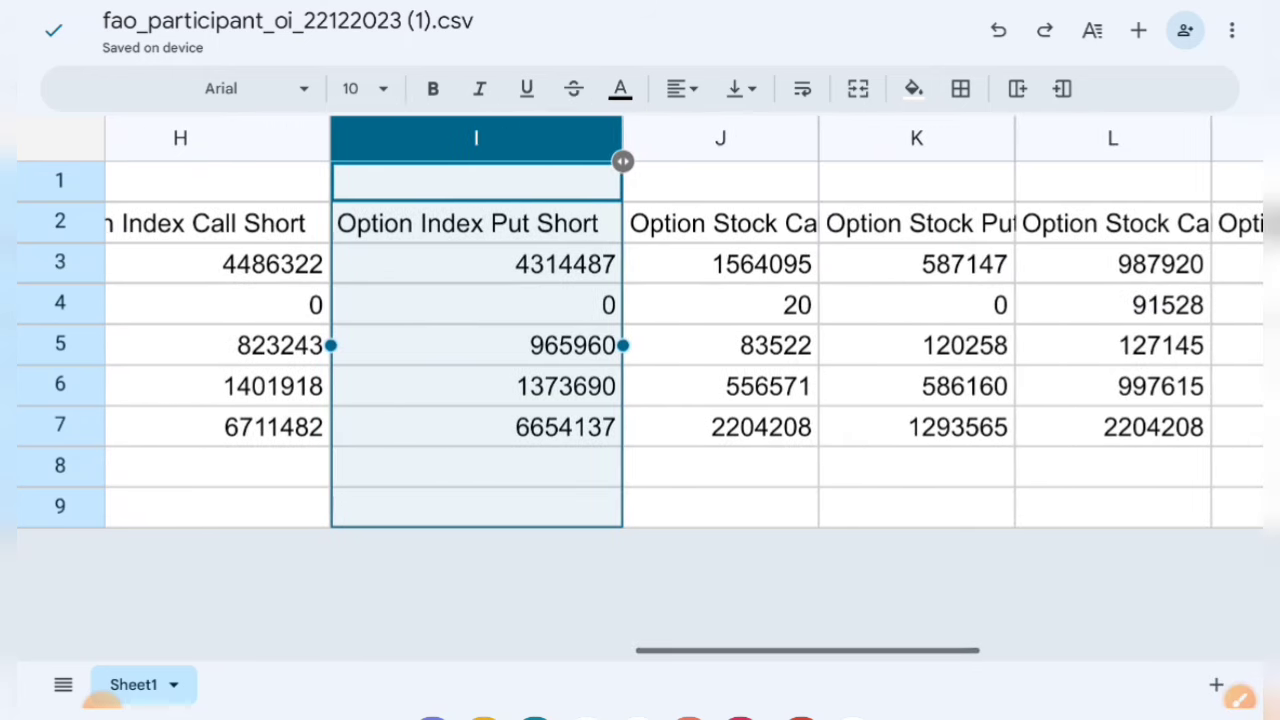
scroll(640, 340, right, 3)
scroll(640, 340, right, 3)
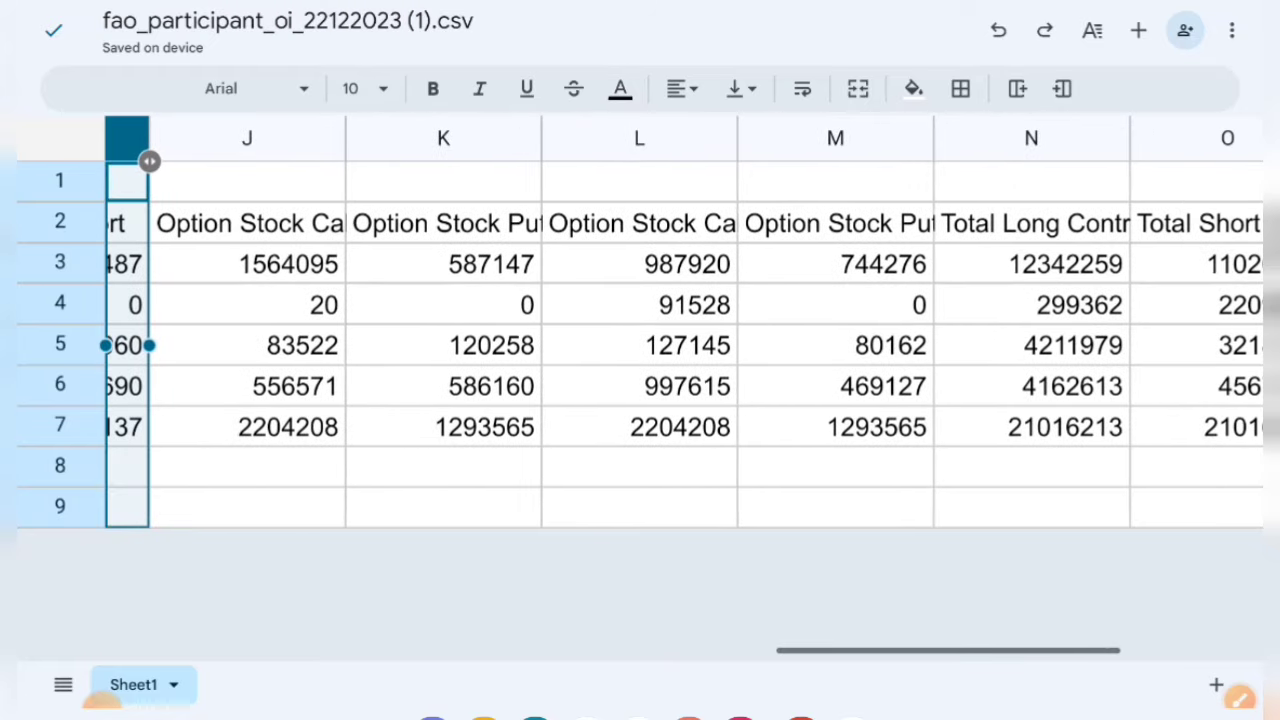
click(640, 138)
drag(737, 161, 849, 161)
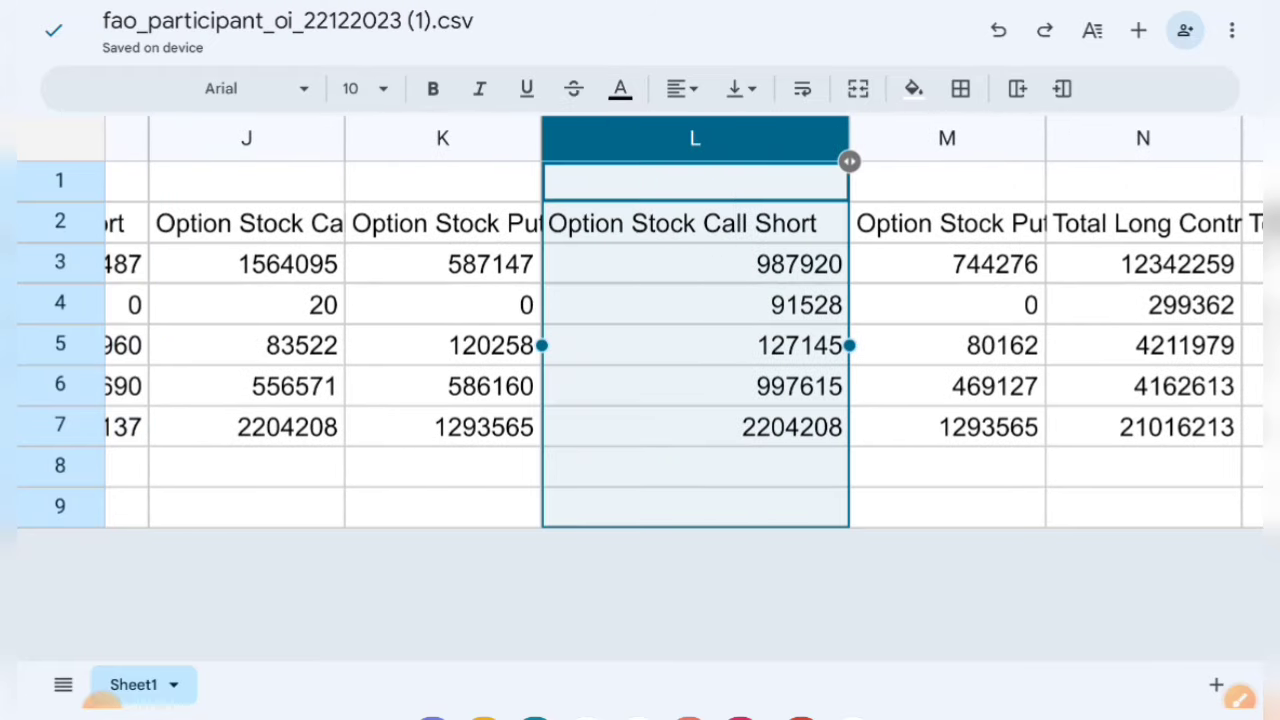
click(947, 138)
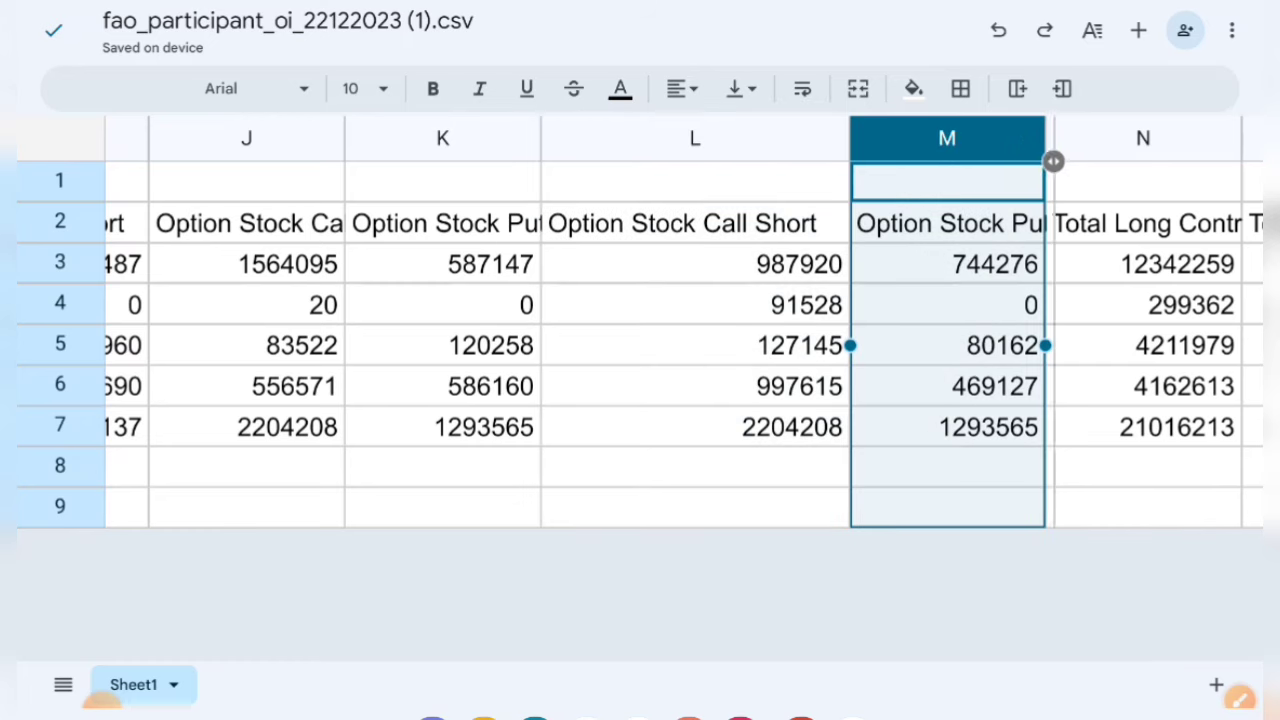
drag(1050, 161, 1137, 161)
scroll(640, 340, right, 3)
- Widen columns N and O to show the Total Long and Short Contracts headers
click(803, 138)
drag(894, 161, 1008, 161)
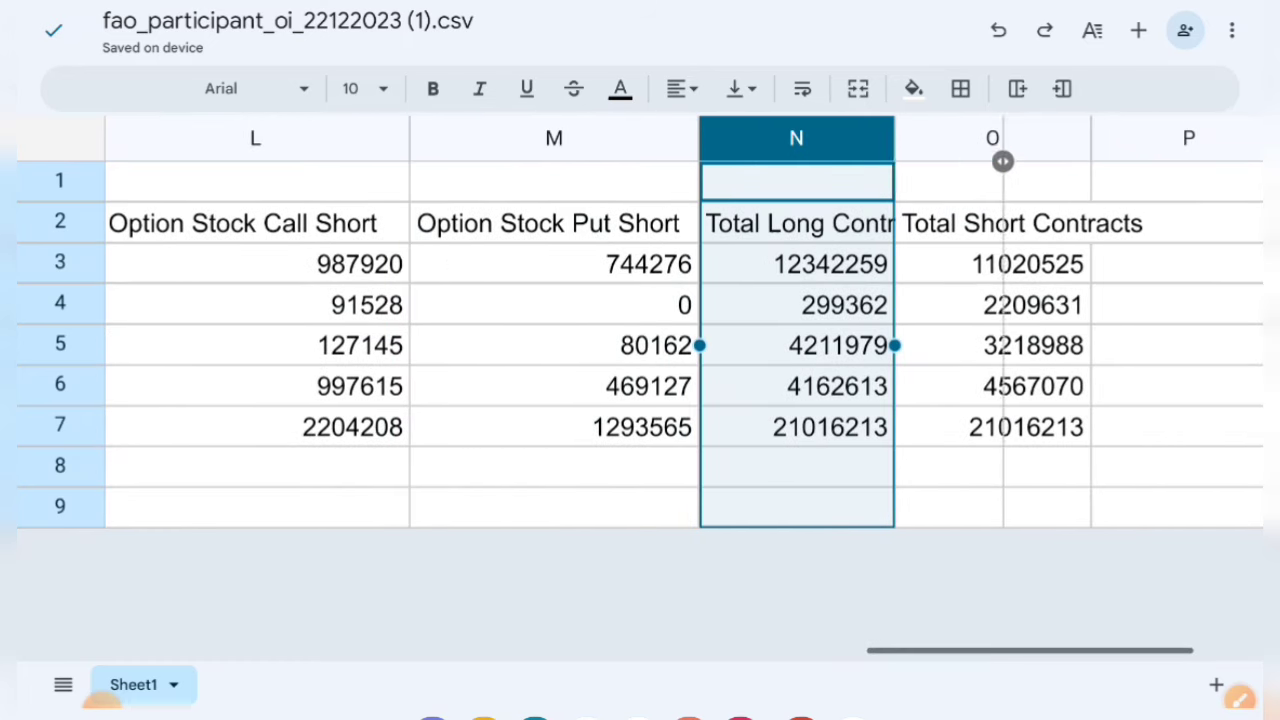
click(1105, 138)
drag(1226, 161, 1256, 161)
scroll(640, 340, right, 3)
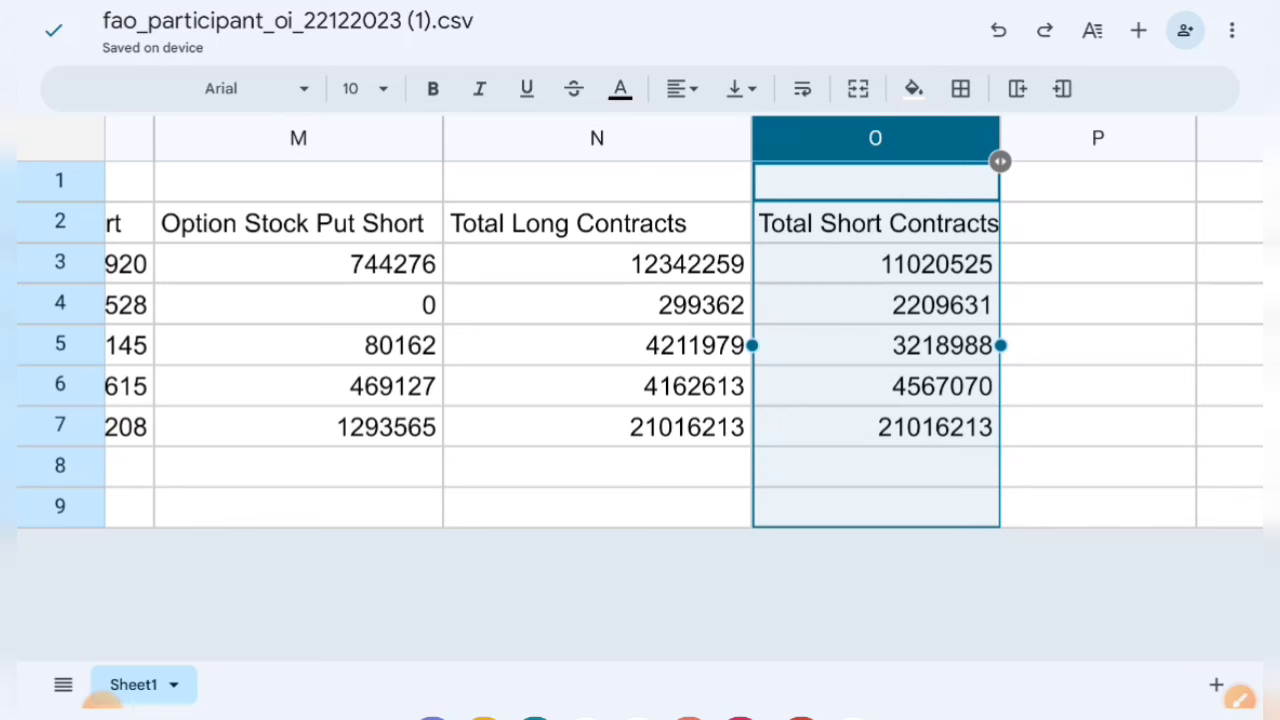
scroll(640, 340, left, 15)
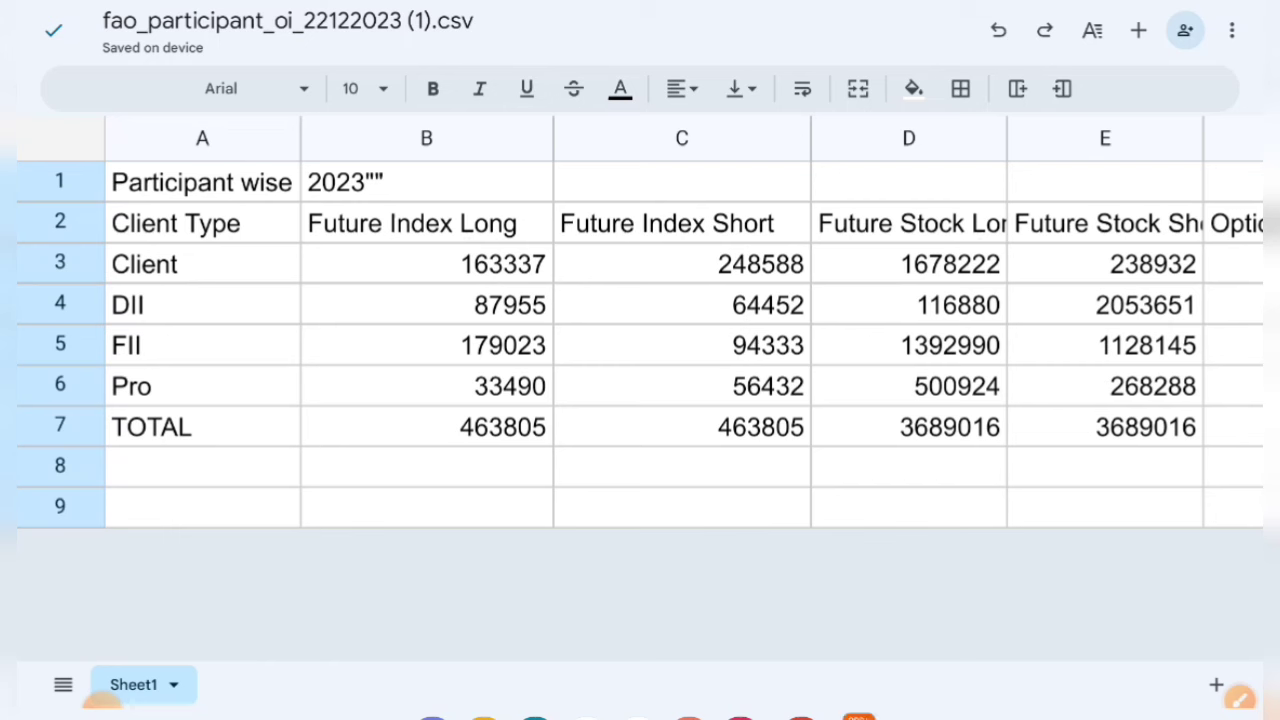
- Loop around the Future Index Long and Short columns' matching 463805 totals, then clear the marking
click(1238, 698)
drag(240, 474, 328, 558)
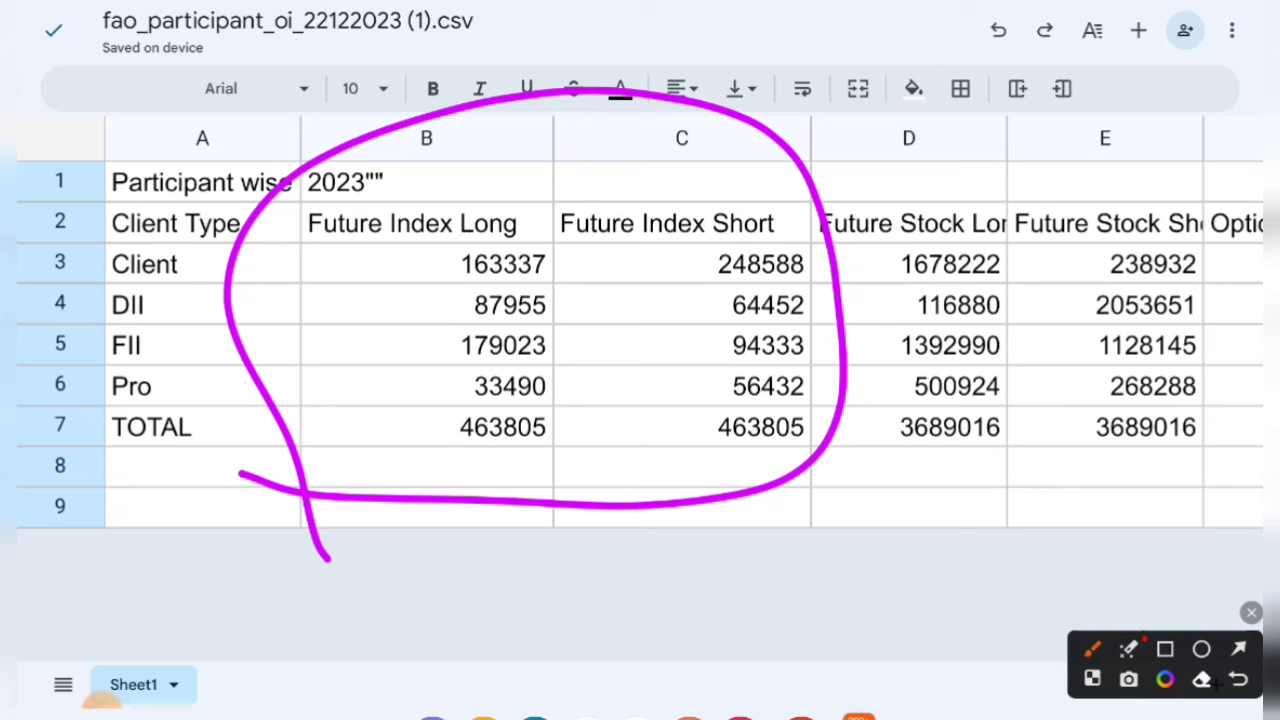
click(1251, 612)
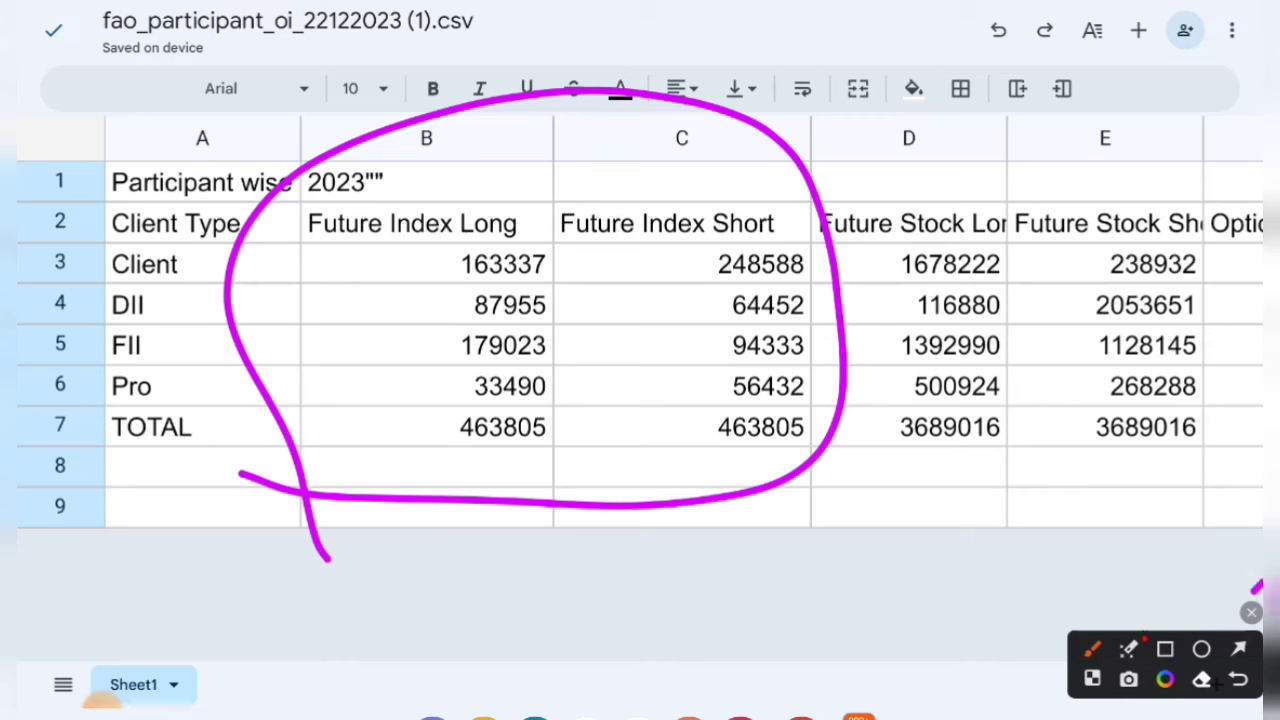